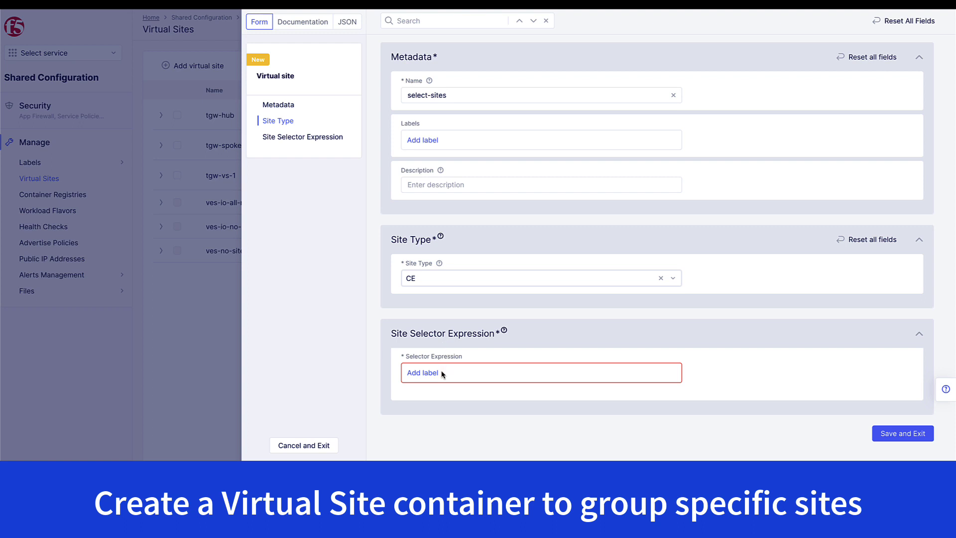
Step: Set the site selector expression to site-group == group-sites and save the select-sites virtual site
{"action": "left_click", "coordinate": [431, 373]}
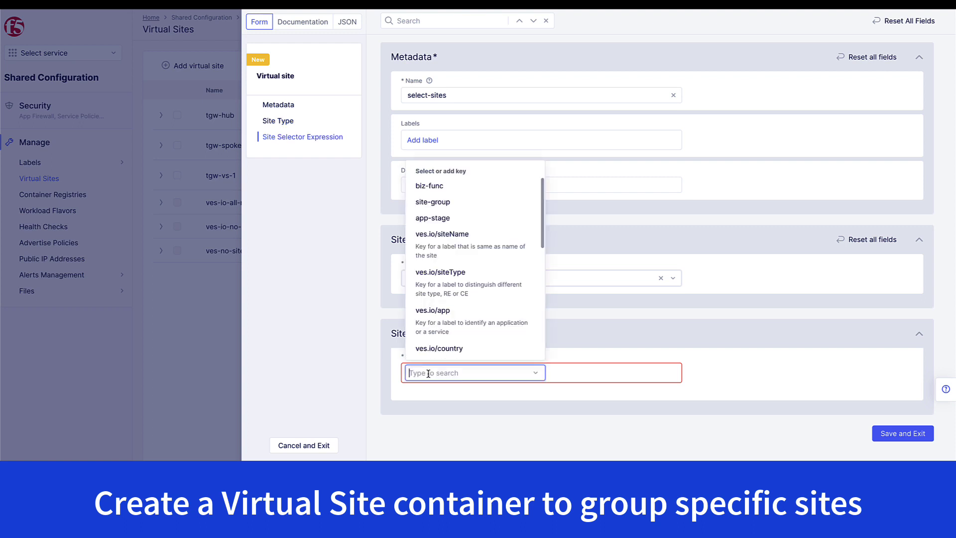
{"action": "left_click", "coordinate": [438, 202]}
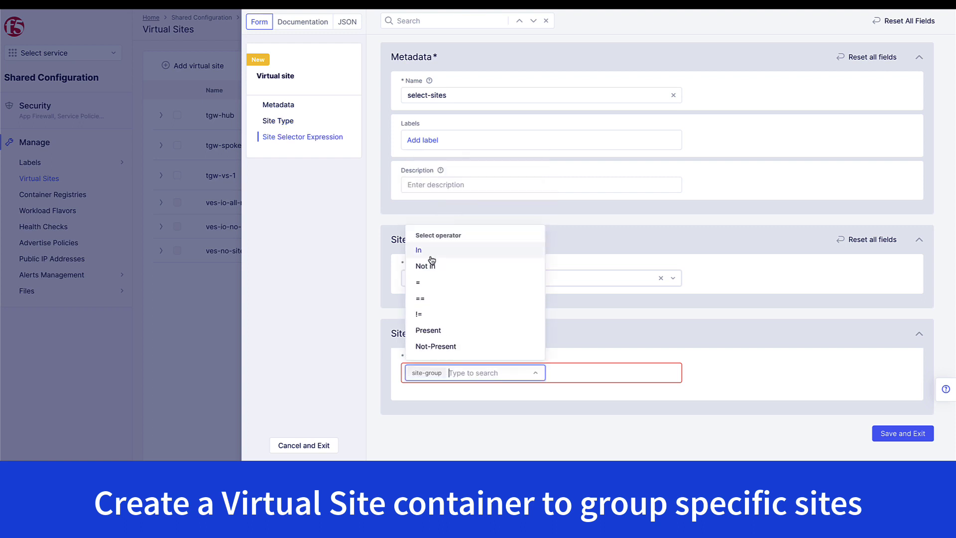
{"action": "left_click", "coordinate": [428, 298]}
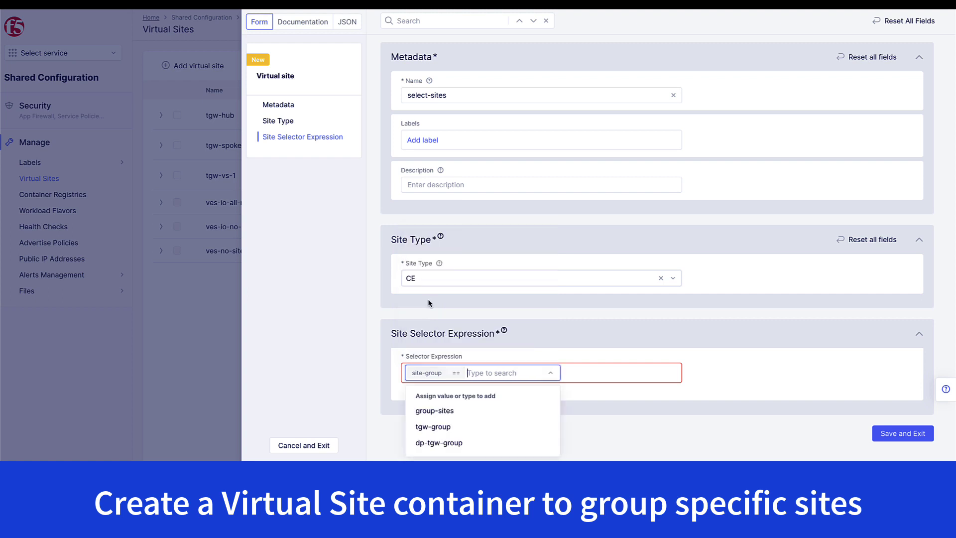
{"action": "left_click", "coordinate": [442, 413]}
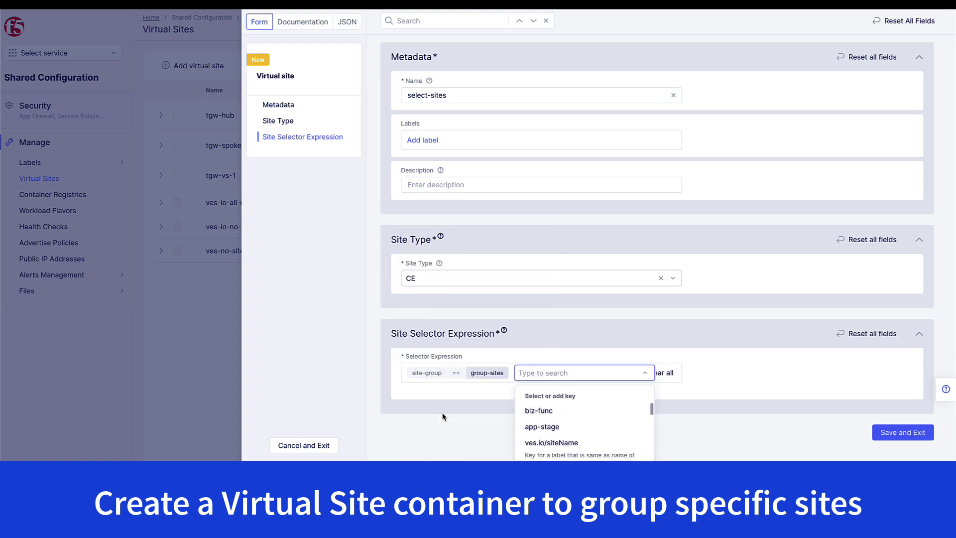
{"action": "left_click", "coordinate": [462, 410]}
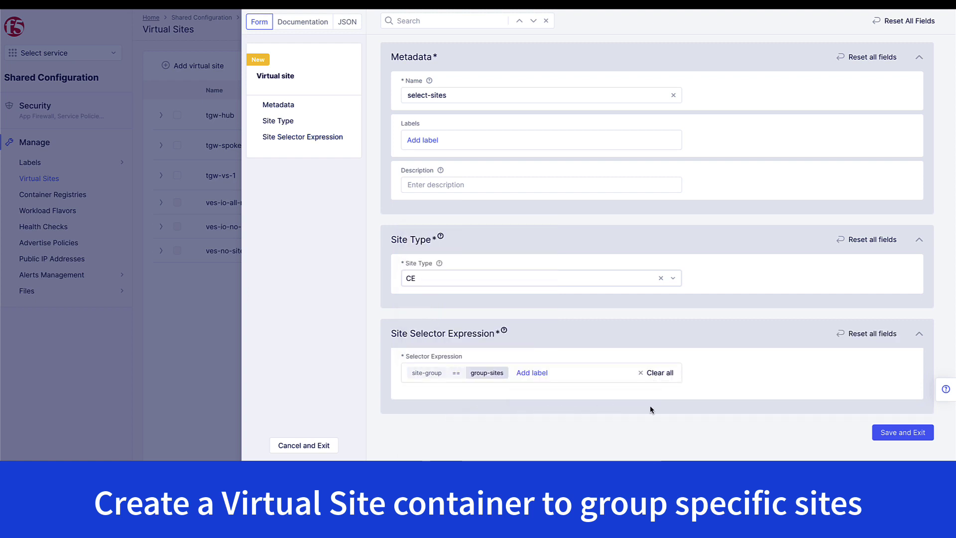
{"action": "left_click", "coordinate": [889, 433]}
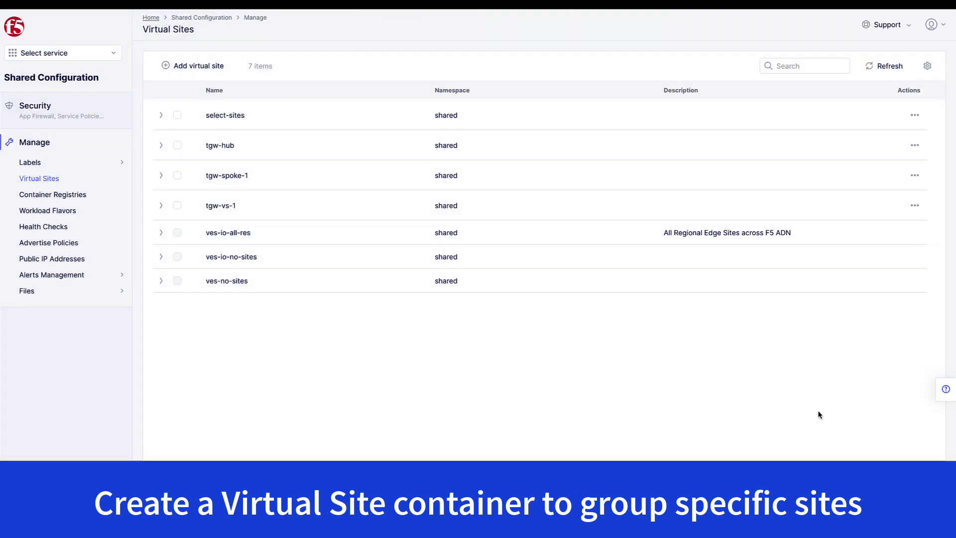
Step: Create a virtual network named sites-global-network with type Global Network in Cloud and Edge Sites
{"action": "left_click", "coordinate": [65, 56]}
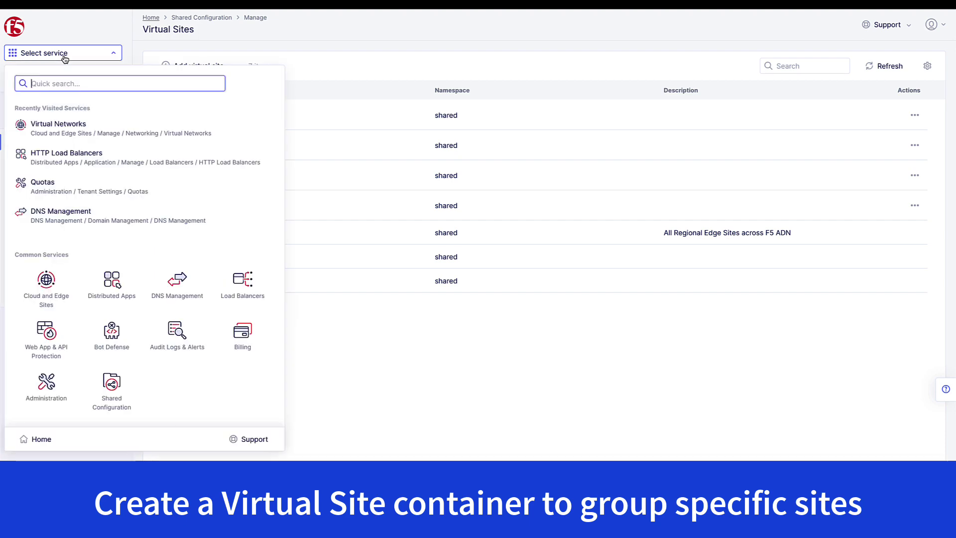
{"action": "left_click", "coordinate": [47, 284]}
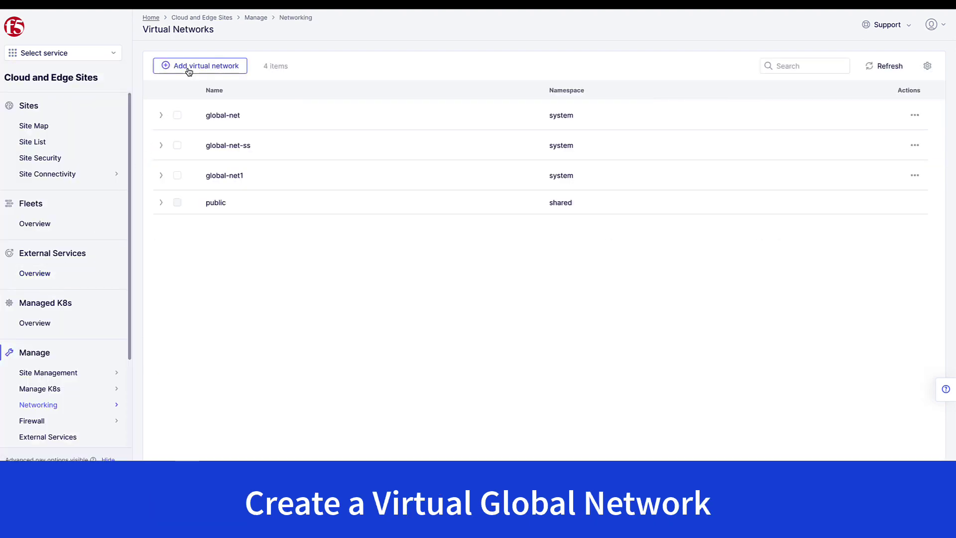
{"action": "left_click", "coordinate": [189, 70]}
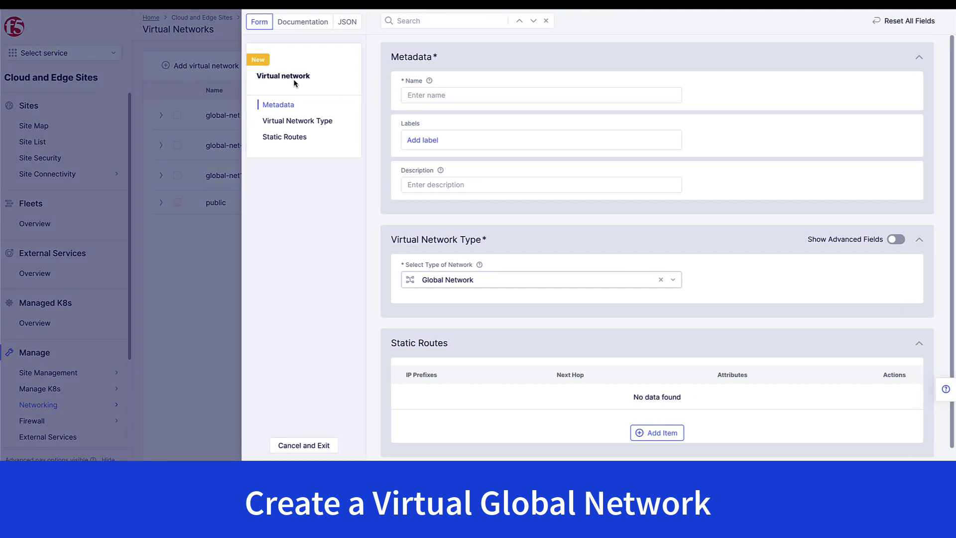
{"action": "type", "text": "sites-global-network"}
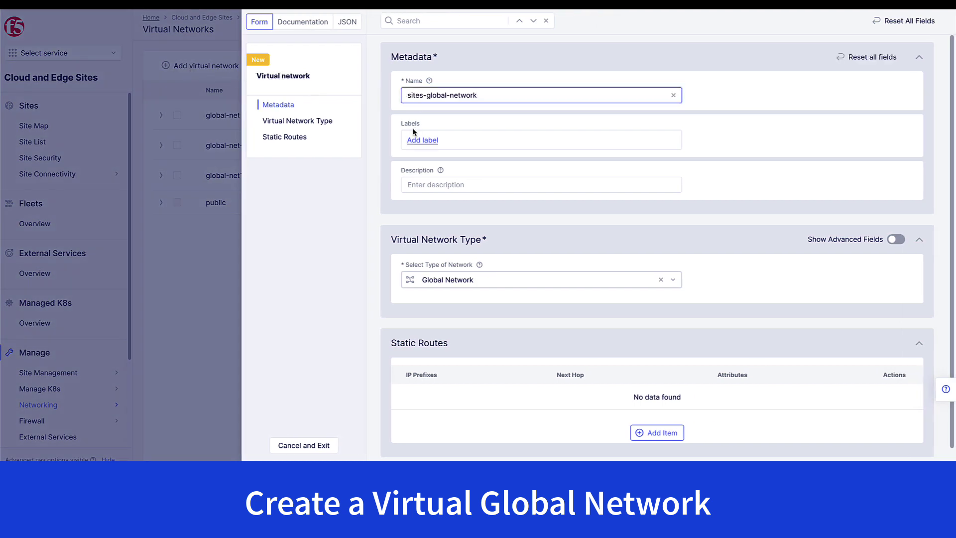
{"action": "left_click", "coordinate": [445, 273]}
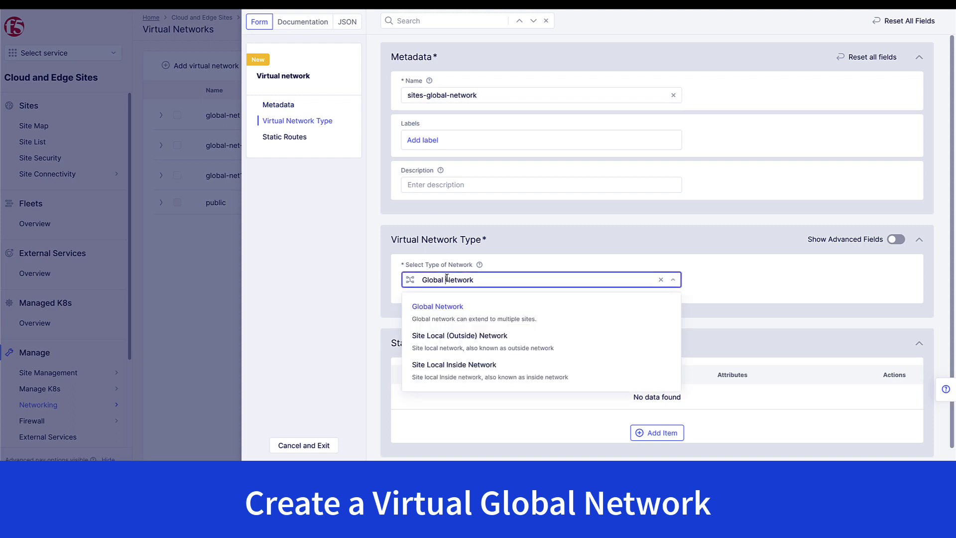
{"action": "left_click", "coordinate": [447, 312]}
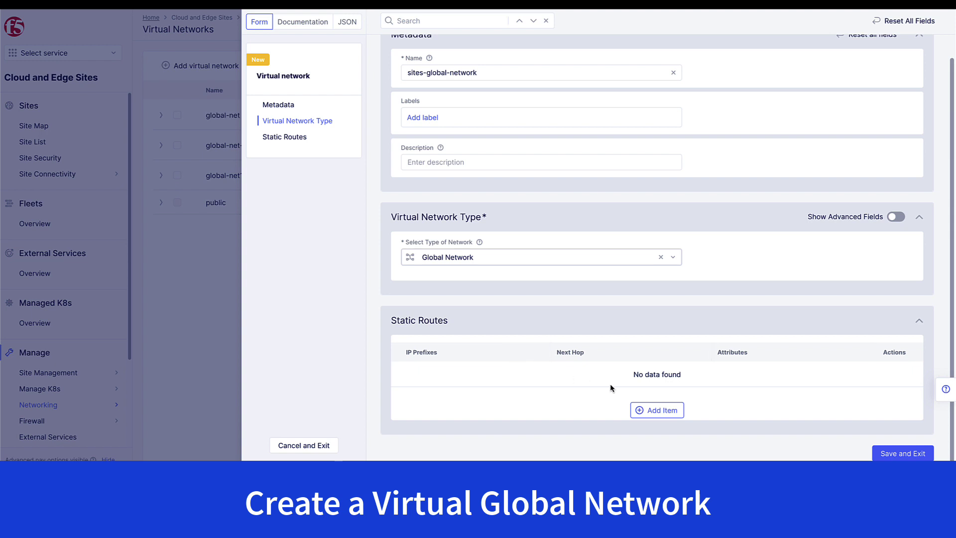
{"action": "left_click", "coordinate": [891, 454]}
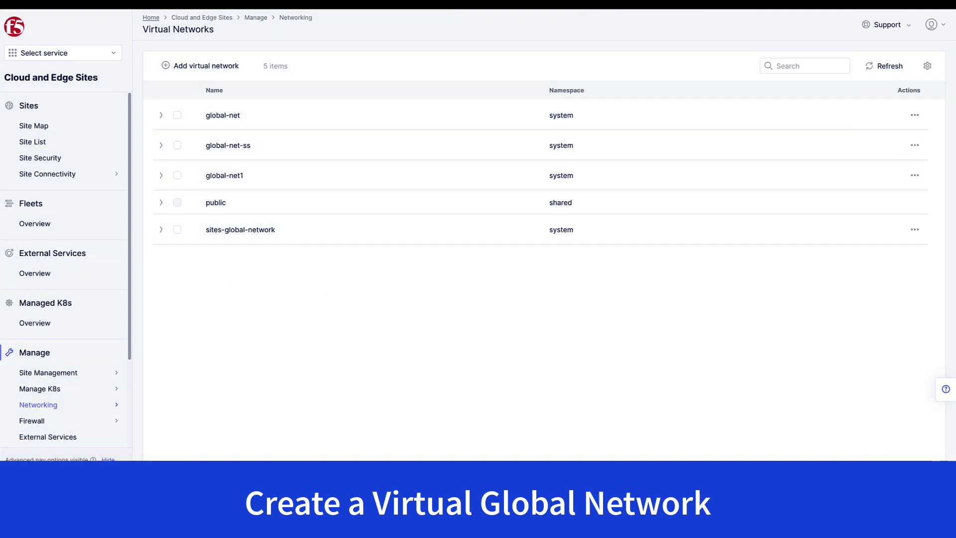
Step: Start a new AWS TGW site under Site Management and name it aws-tgw-site
{"action": "mouse_move", "coordinate": [117, 371]}
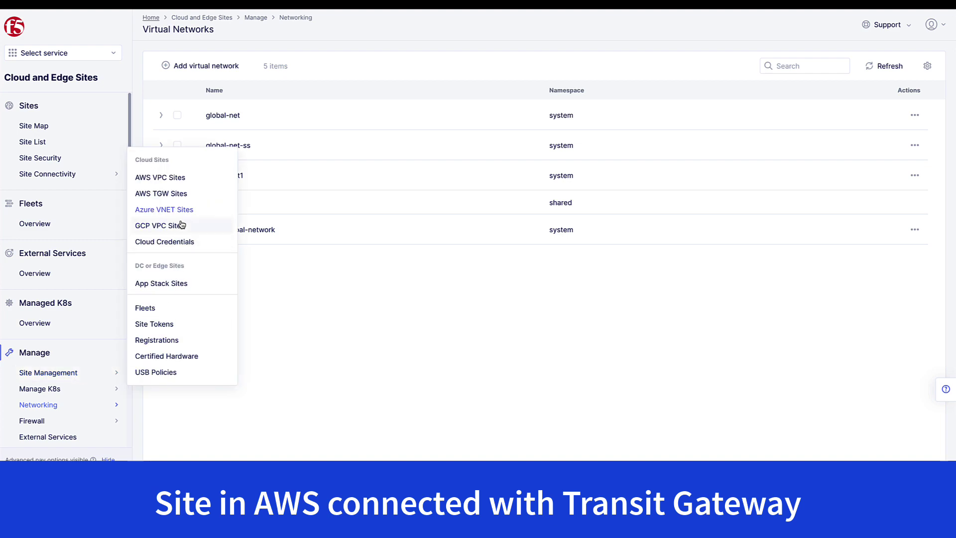
{"action": "left_click", "coordinate": [177, 194]}
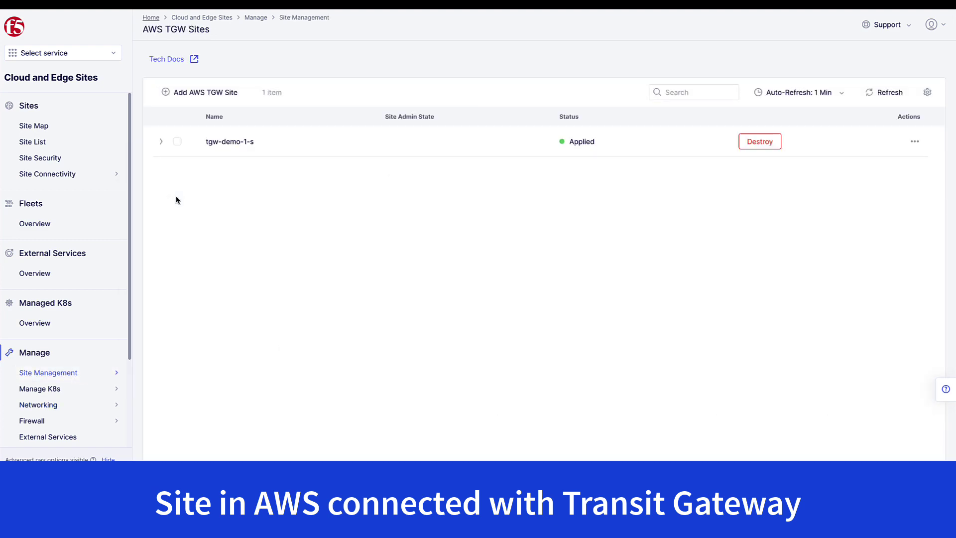
{"action": "left_click", "coordinate": [204, 94]}
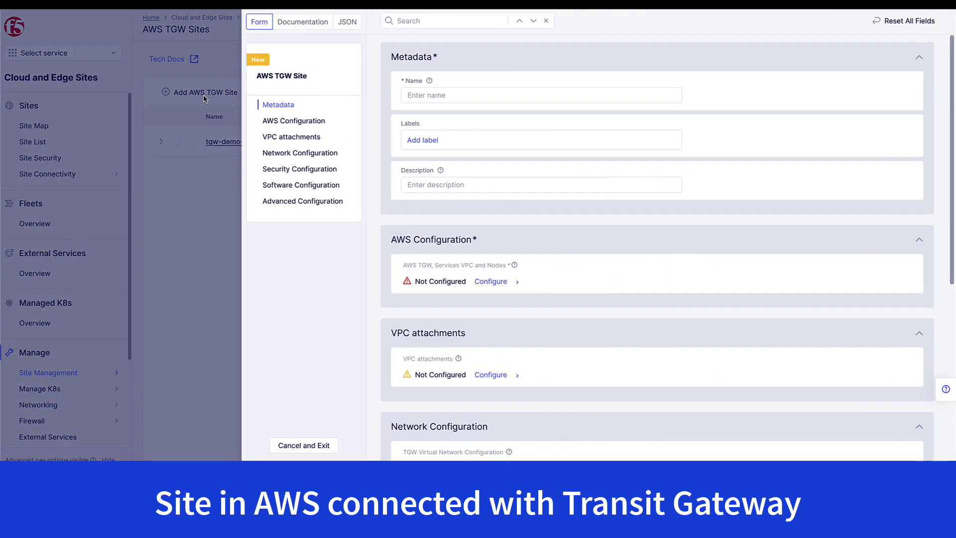
{"action": "left_click", "coordinate": [464, 95]}
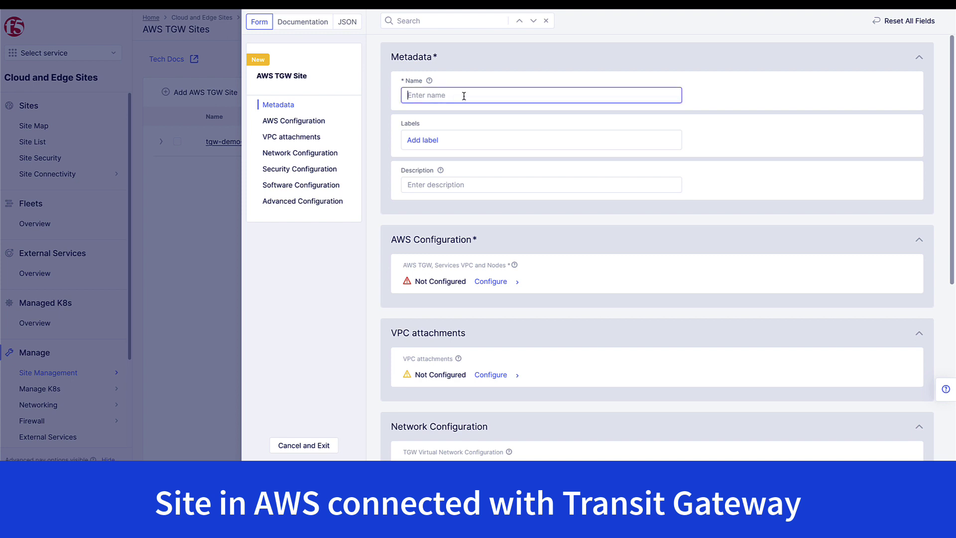
{"action": "type", "text": "aws-tgw-site"}
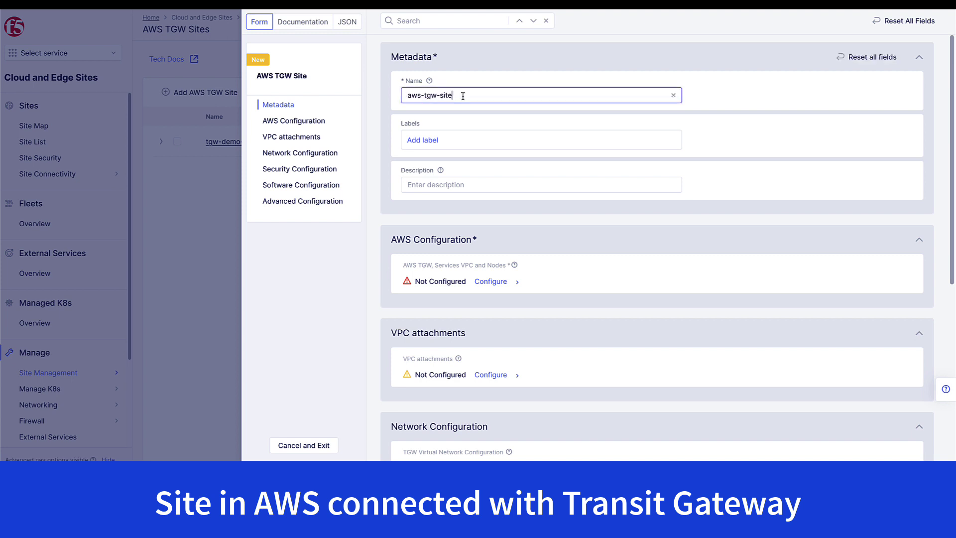
Step: Add the label site-group with the value group-sites to the AWS TGW site
{"action": "left_click", "coordinate": [429, 142]}
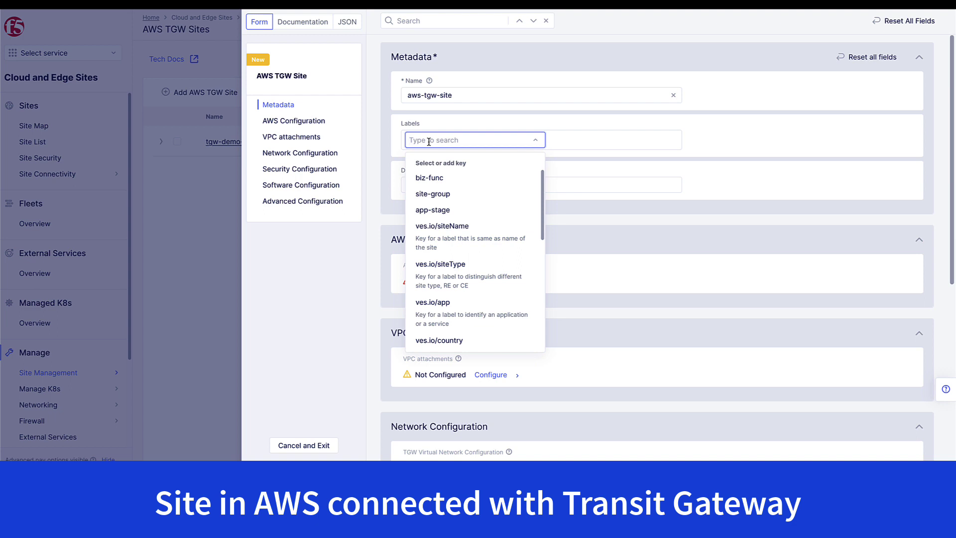
{"action": "left_click", "coordinate": [450, 201]}
{"action": "left_click", "coordinate": [438, 180]}
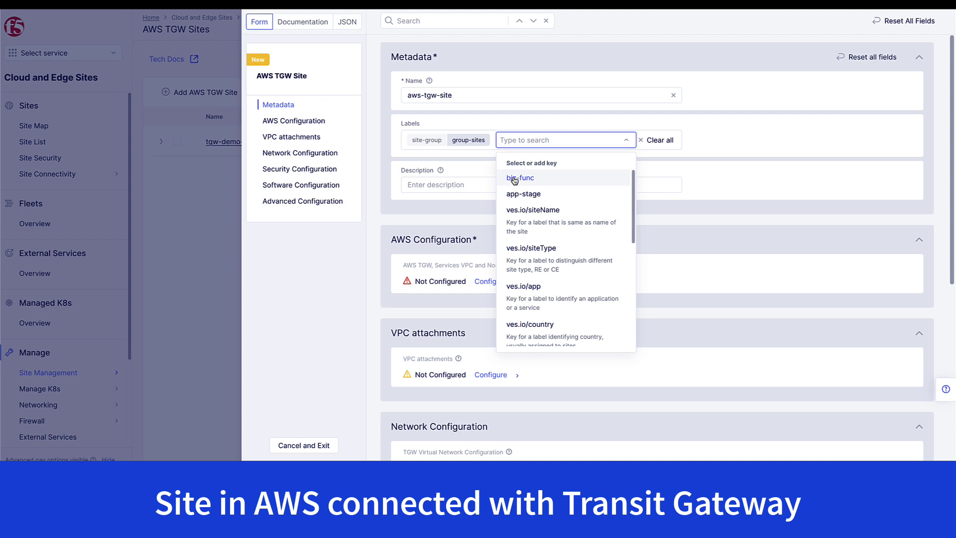
{"action": "left_click", "coordinate": [373, 261]}
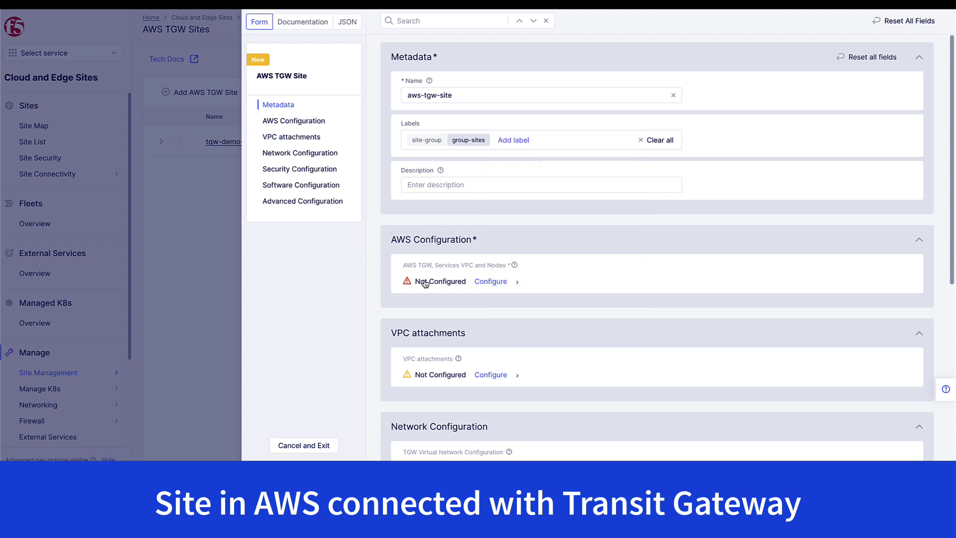
Step: In the AWS configuration, set the services VPC region to us-west-2 and the primary IPv4 CIDR block to 10.10.0.0/16
{"action": "left_click", "coordinate": [486, 282]}
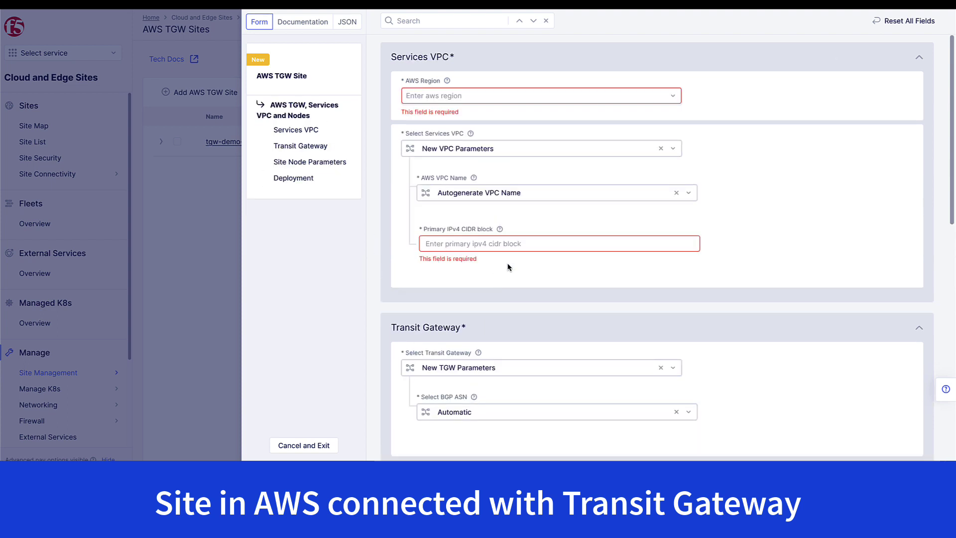
{"action": "left_click", "coordinate": [486, 97]}
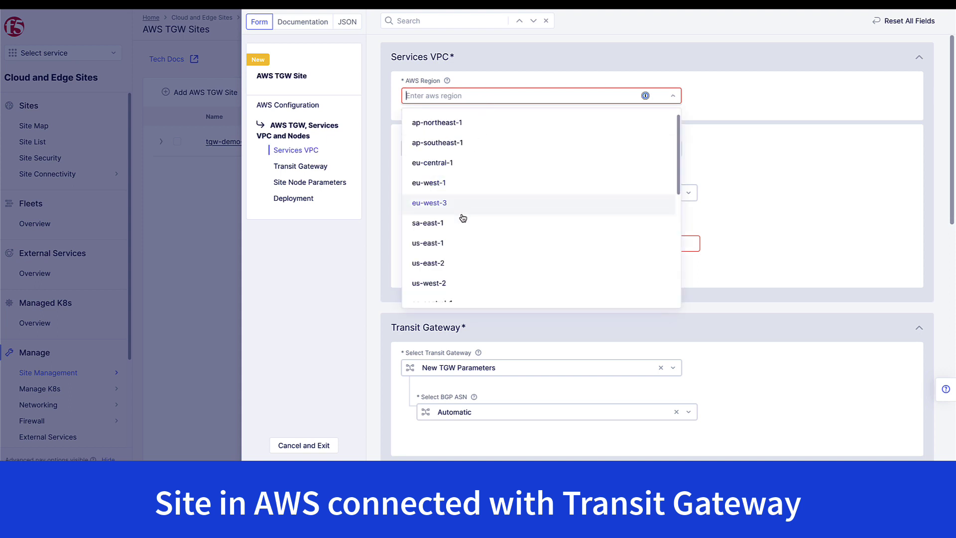
{"action": "scroll", "coordinate": [463, 218], "scroll_direction": "down", "scroll_amount": 2}
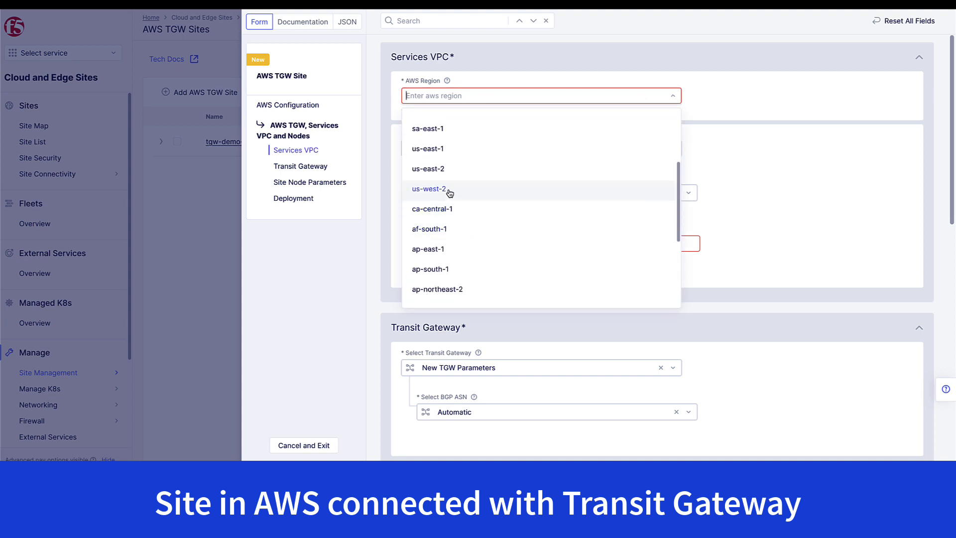
{"action": "left_click", "coordinate": [429, 188]}
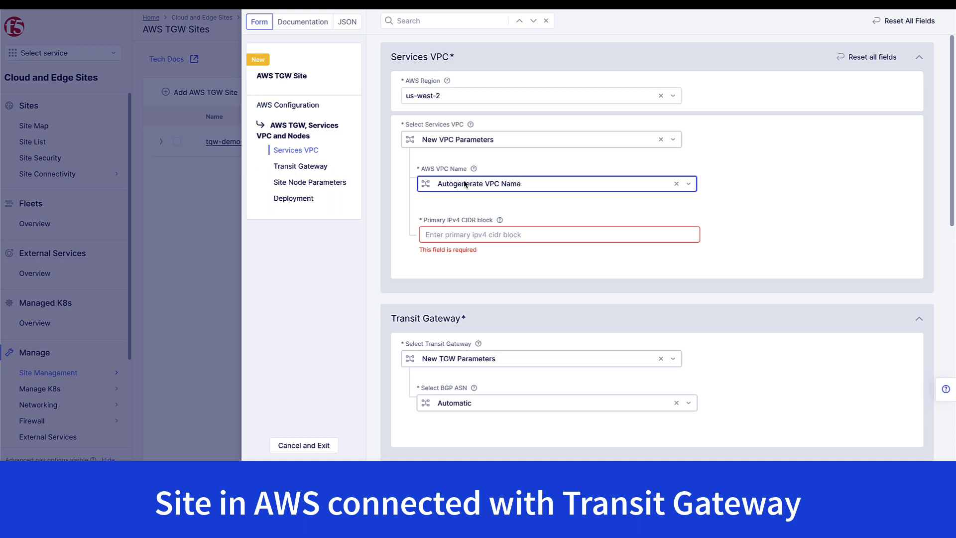
{"action": "left_click", "coordinate": [557, 235]}
{"action": "type", "text": "10.10.0.0/16"}
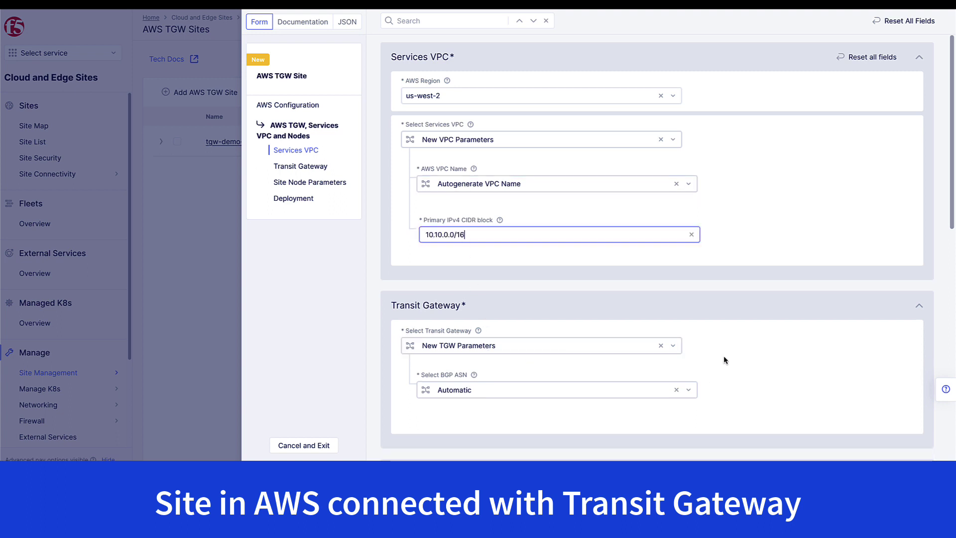
Step: Paste the public SSH key into the site node parameters
{"action": "scroll", "coordinate": [724, 360], "scroll_direction": "down", "scroll_amount": 5}
{"action": "left_click", "coordinate": [623, 338]}
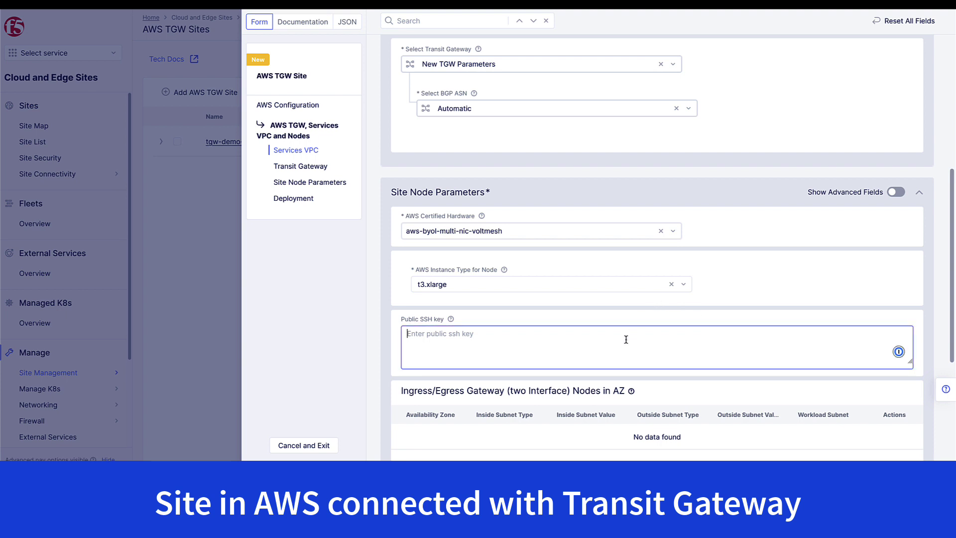
{"action": "key", "text": "ctrl+v"}
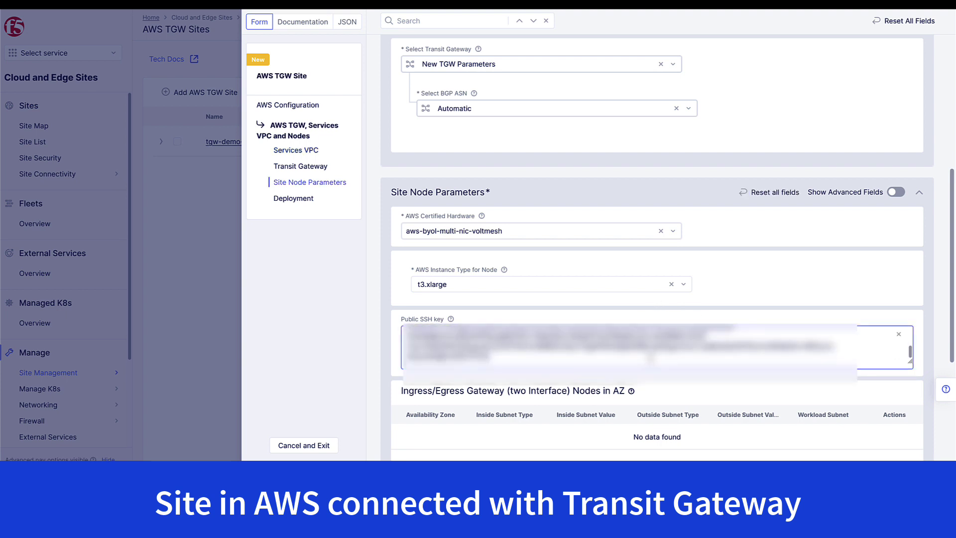
Step: Add an ingress/egress gateway node and set its AWS AZ name to us-west-2a
{"action": "scroll", "coordinate": [608, 399], "scroll_direction": "down", "scroll_amount": 3}
{"action": "left_click", "coordinate": [655, 249]}
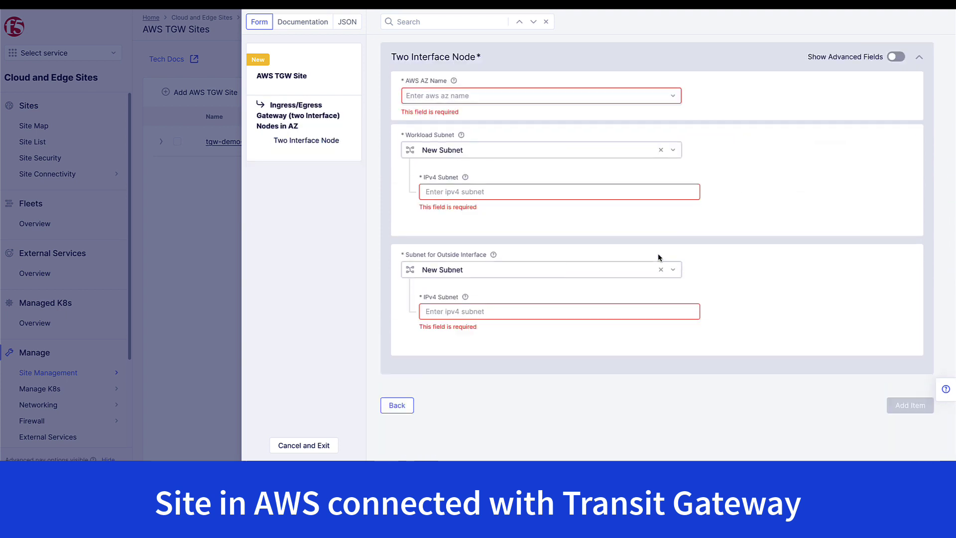
{"action": "left_click", "coordinate": [520, 96]}
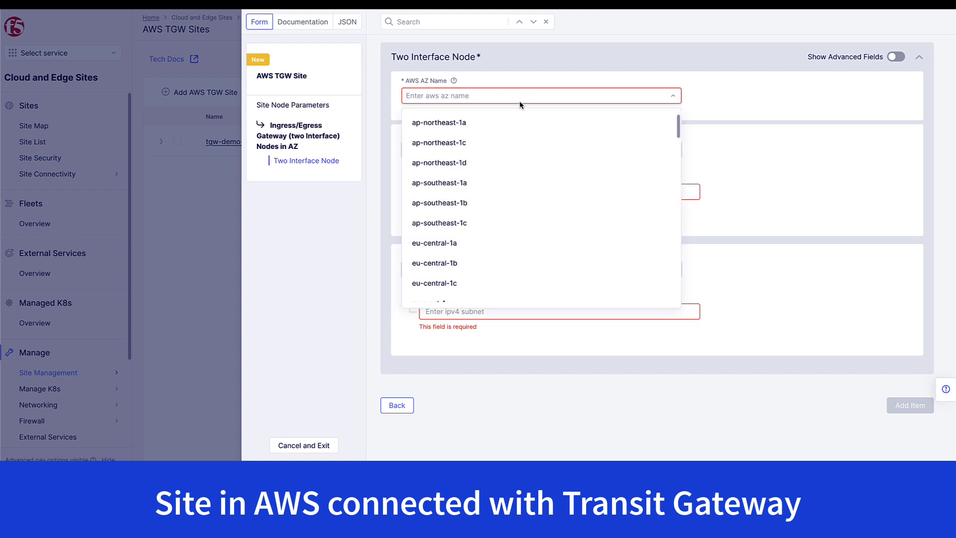
{"action": "scroll", "coordinate": [513, 188], "scroll_direction": "down", "scroll_amount": 10}
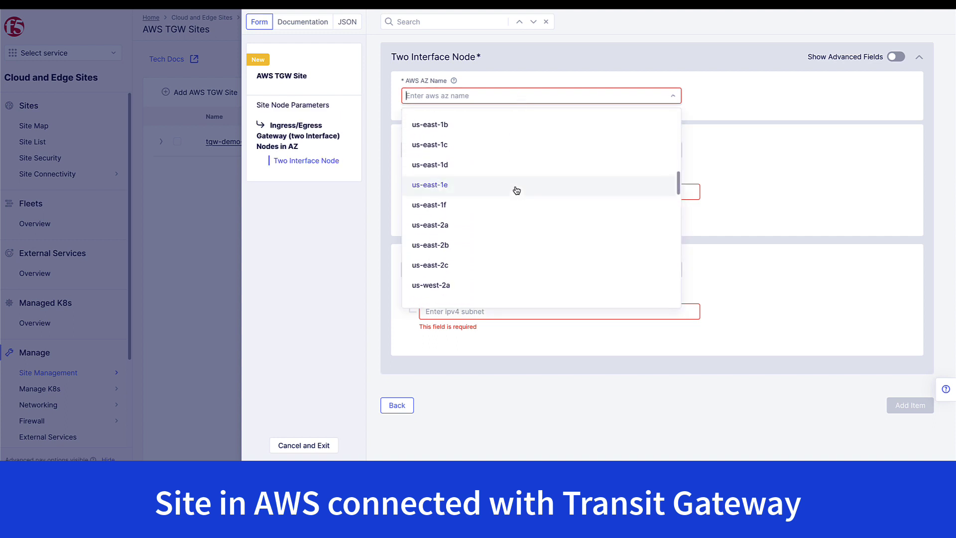
{"action": "scroll", "coordinate": [516, 190], "scroll_direction": "down", "scroll_amount": 2}
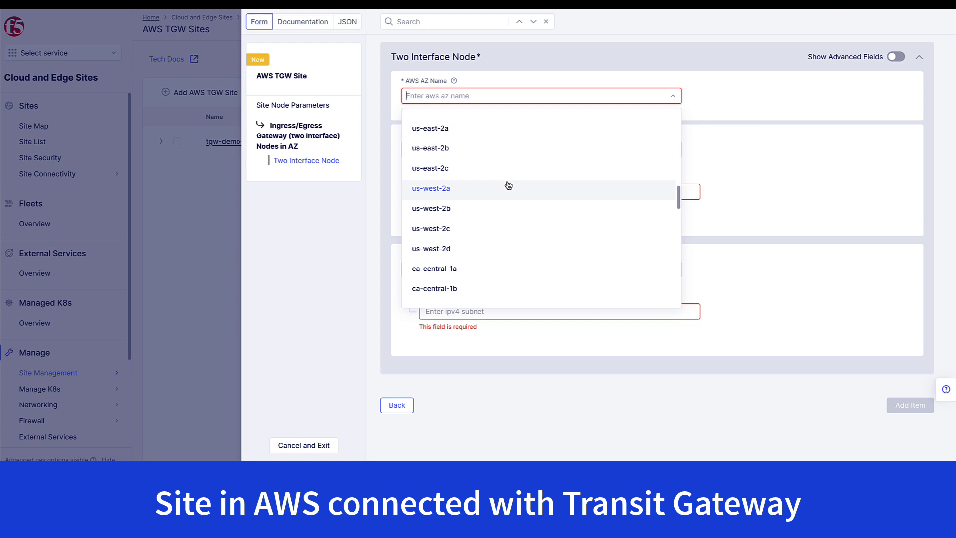
{"action": "left_click", "coordinate": [508, 186]}
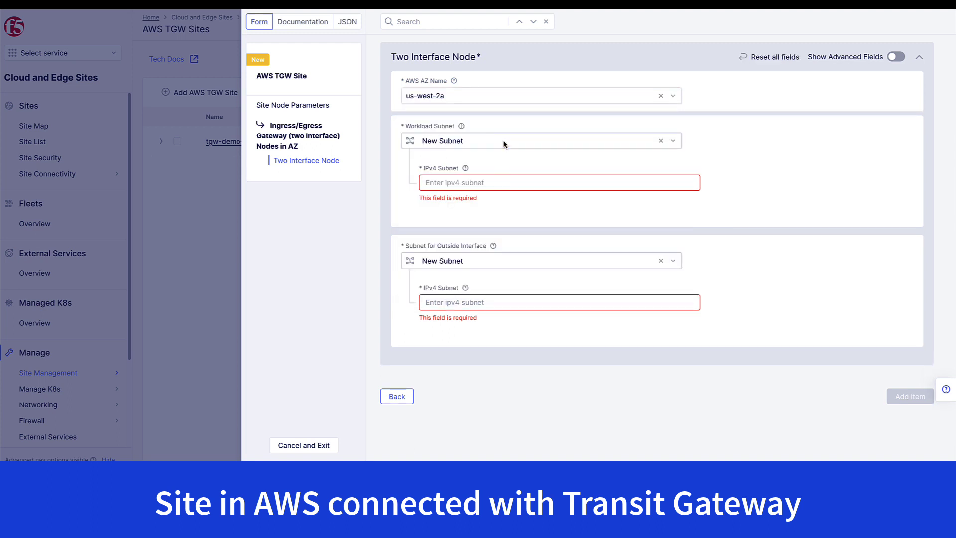
Step: Show the node's advanced fields and specify a new inside interface subnet of 10.10.1.0/24
{"action": "left_click", "coordinate": [896, 57]}
{"action": "left_click", "coordinate": [547, 141]}
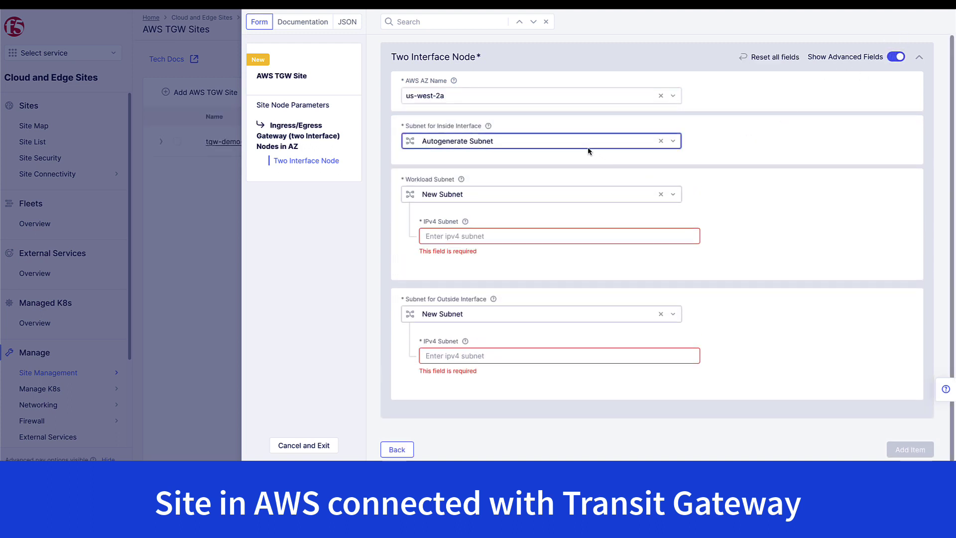
{"action": "left_click", "coordinate": [528, 195]}
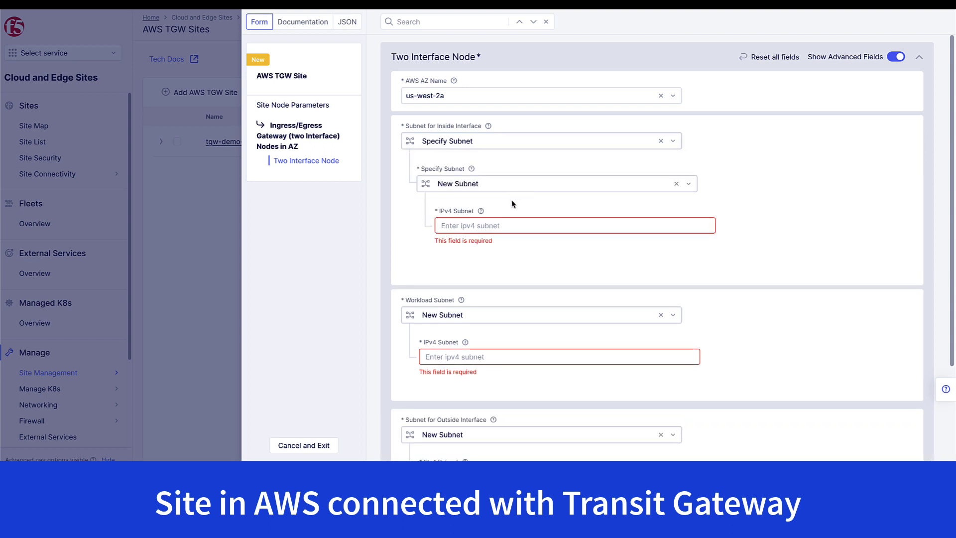
{"action": "type", "text": "10.10.1.0/24"}
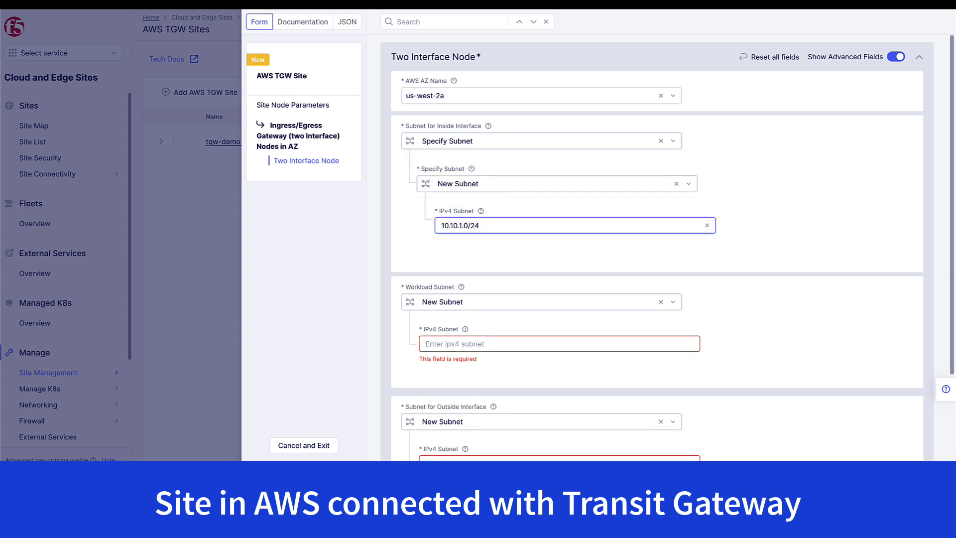
Step: Set the workload subnet to 10.10.2.0/24 and the outside interface subnet to 10.10.0.0/24, and add the node
{"action": "left_click", "coordinate": [478, 346]}
{"action": "type", "text": "10.10.2.0/24"}
{"action": "scroll", "coordinate": [477, 345], "scroll_direction": "down", "scroll_amount": 2}
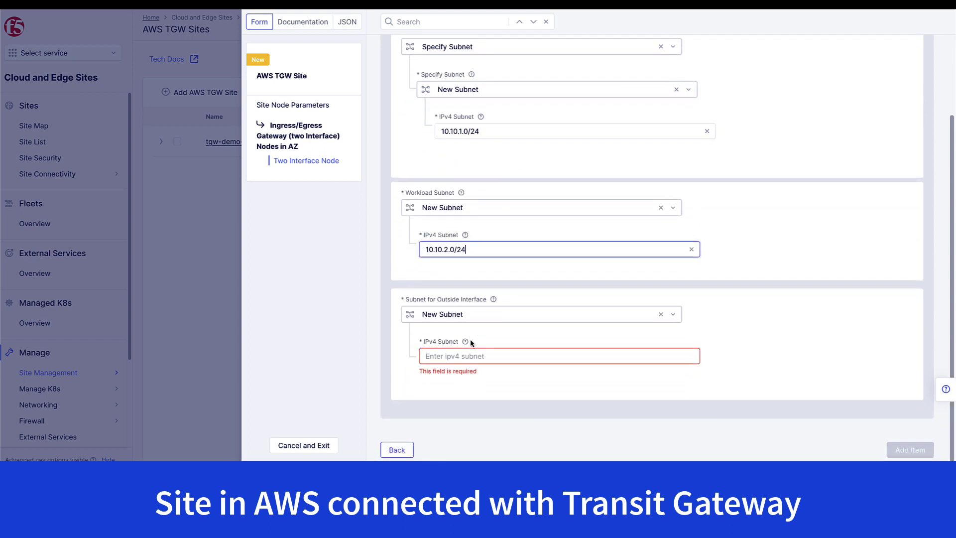
{"action": "left_click", "coordinate": [474, 345]}
{"action": "type", "text": "10.10.0.0/24"}
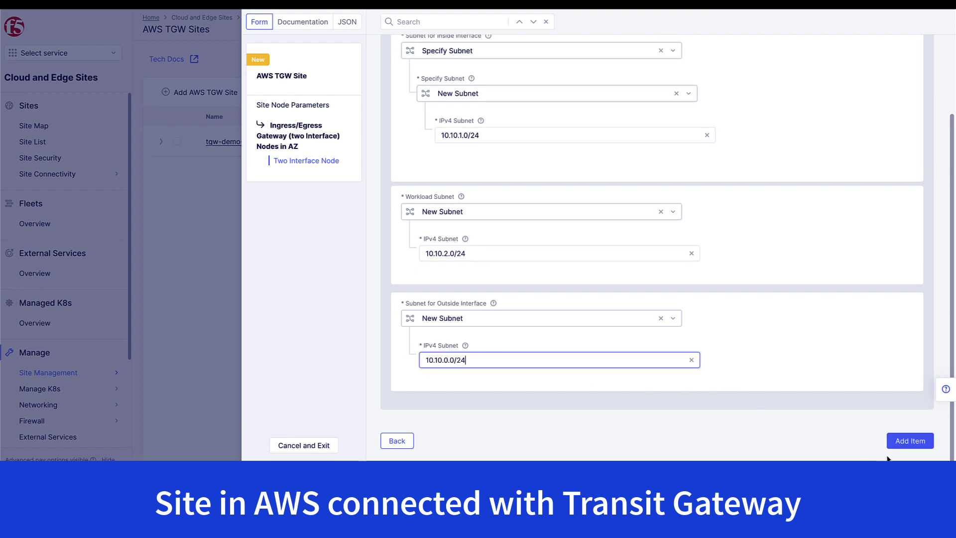
{"action": "left_click", "coordinate": [896, 442]}
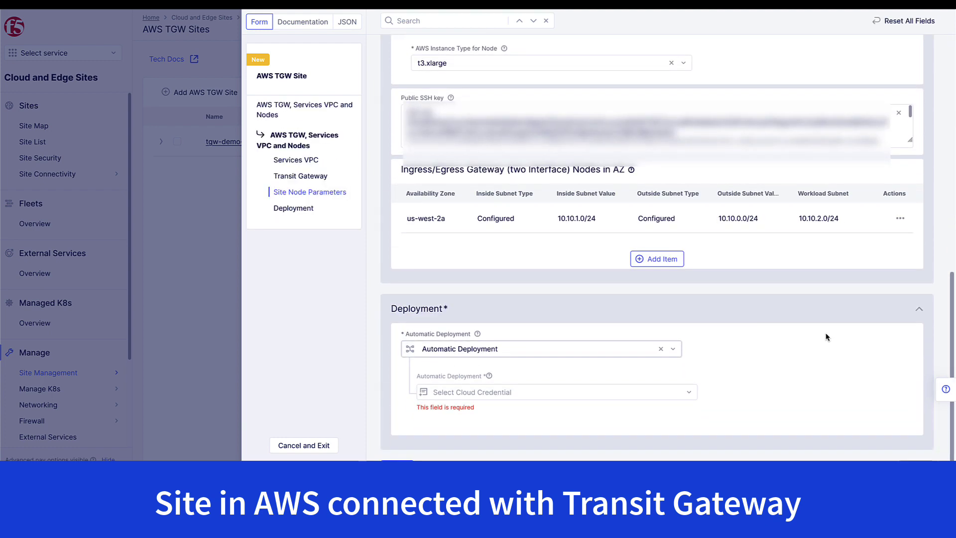
Step: Select the site owner's personal AWS cloud credential for automatic deployment and apply the AWS configuration
{"action": "left_click", "coordinate": [547, 392]}
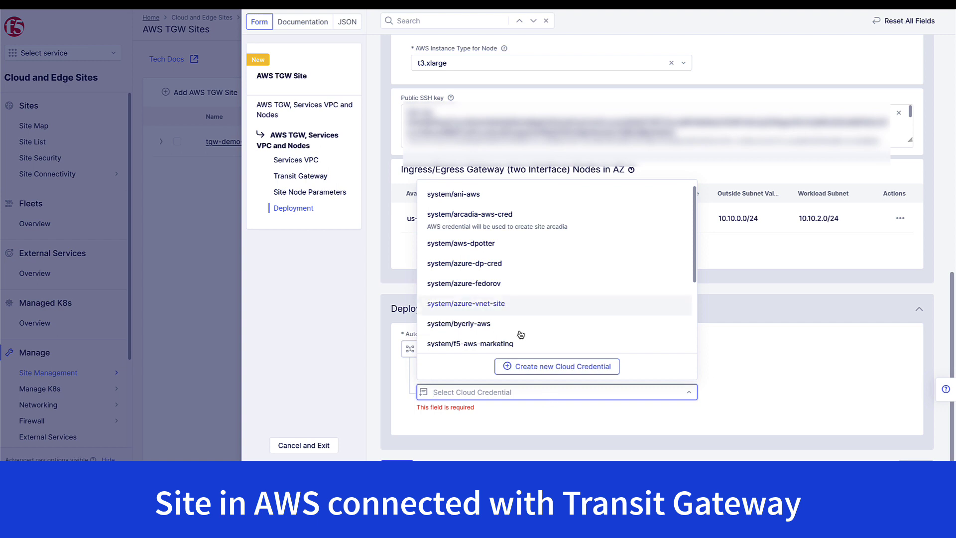
{"action": "left_click", "coordinate": [500, 244]}
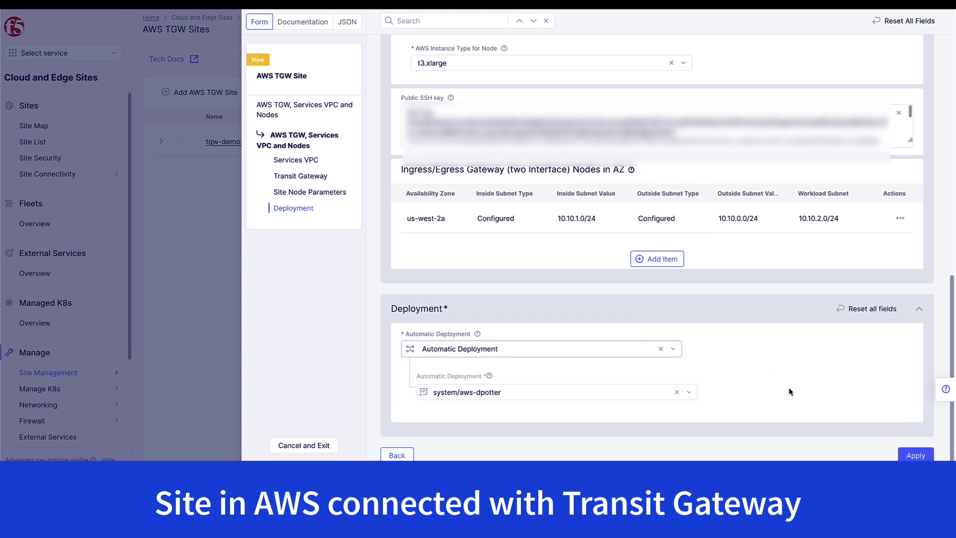
{"action": "left_click", "coordinate": [915, 455]}
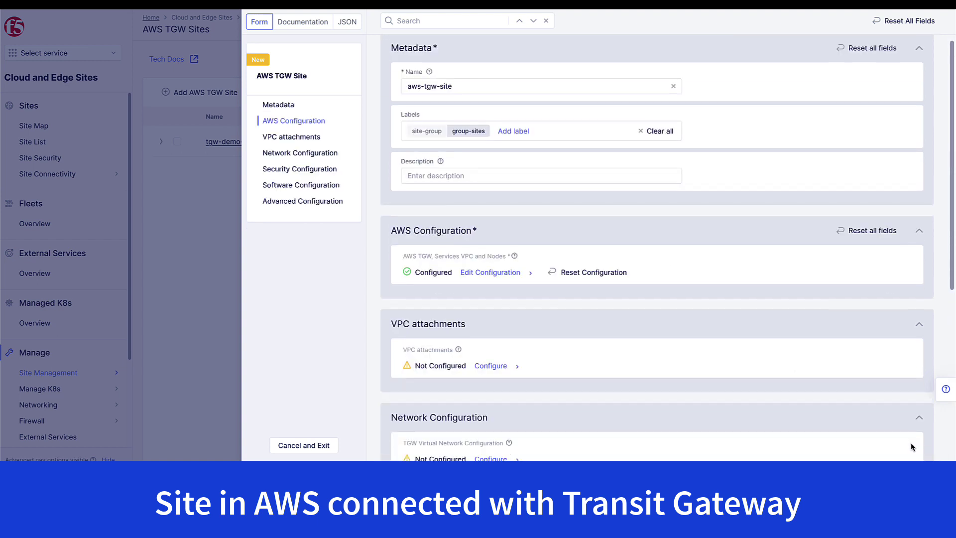
Step: Configure the VPC attachments with the VPC ID vpc-086bc5bbe6fc975cc and apply them
{"action": "scroll", "coordinate": [912, 447], "scroll_direction": "down", "scroll_amount": 3}
{"action": "left_click", "coordinate": [495, 187]}
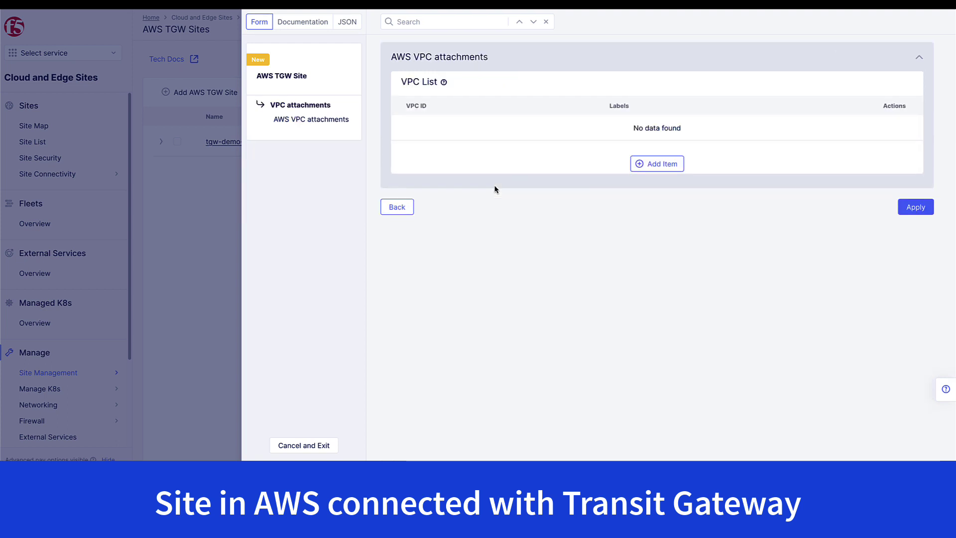
{"action": "left_click", "coordinate": [646, 165]}
{"action": "left_click", "coordinate": [548, 100]}
{"action": "type", "text": "vpc-086bc5bbe6fc975cc"}
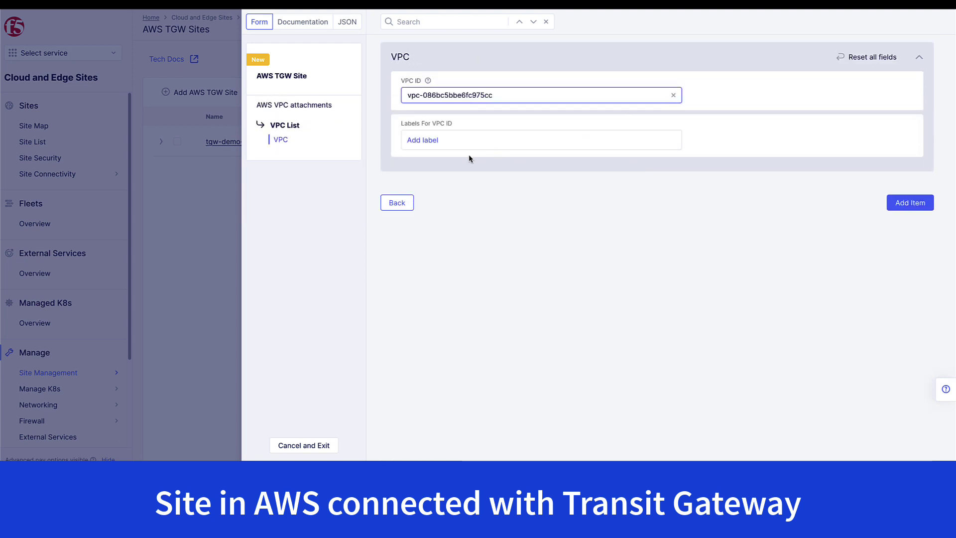
{"action": "left_click", "coordinate": [919, 204]}
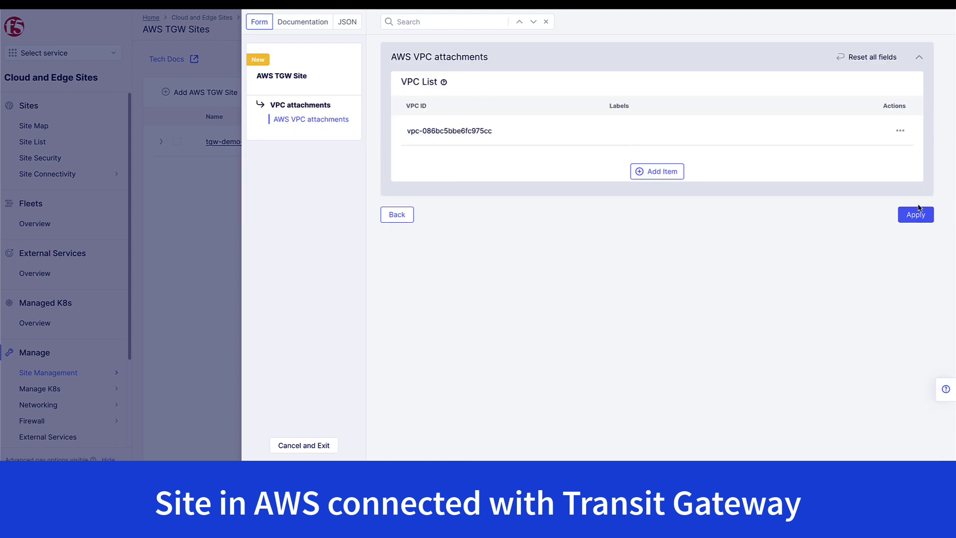
{"action": "left_click", "coordinate": [915, 215]}
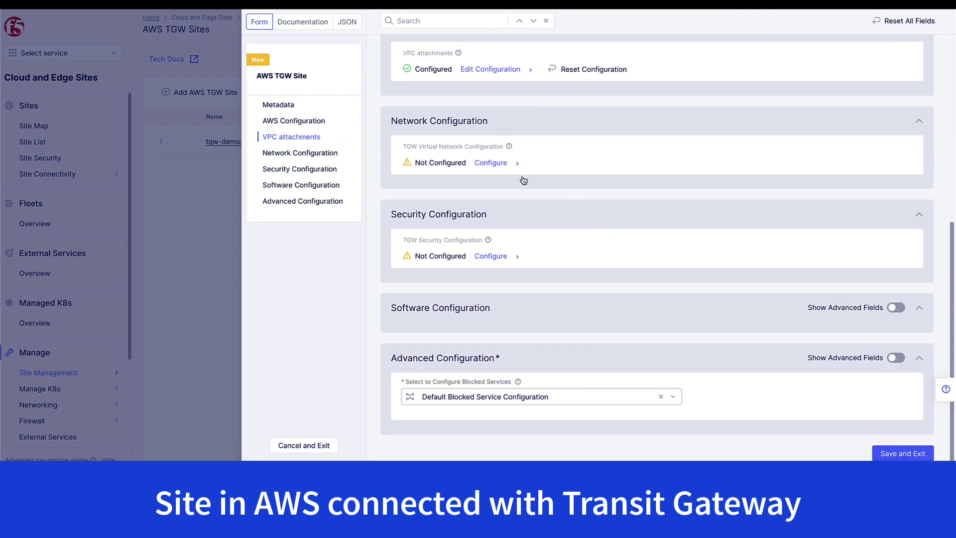
Step: In the TGW virtual network configuration, show the advanced fields and set the global networks option to Connect Global Networks
{"action": "left_click", "coordinate": [496, 164]}
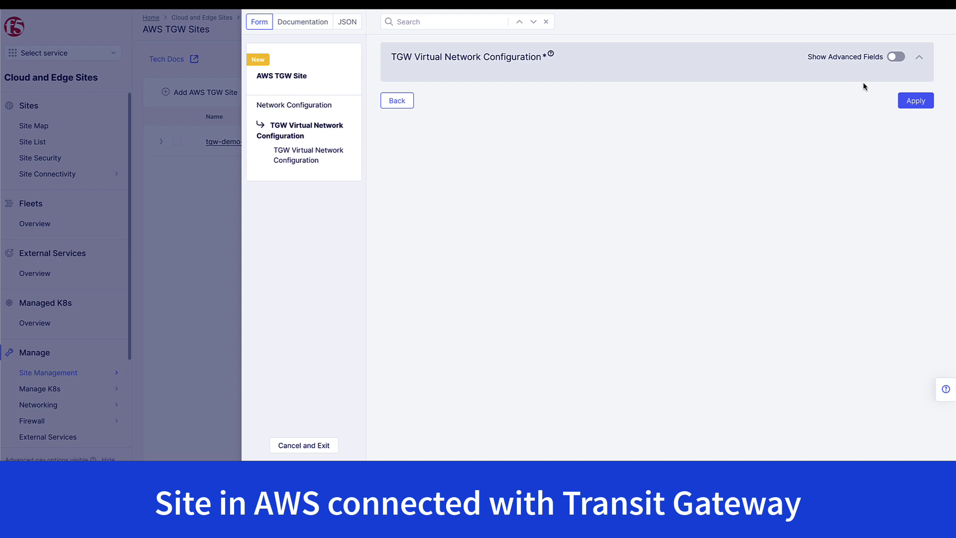
{"action": "left_click", "coordinate": [895, 58]}
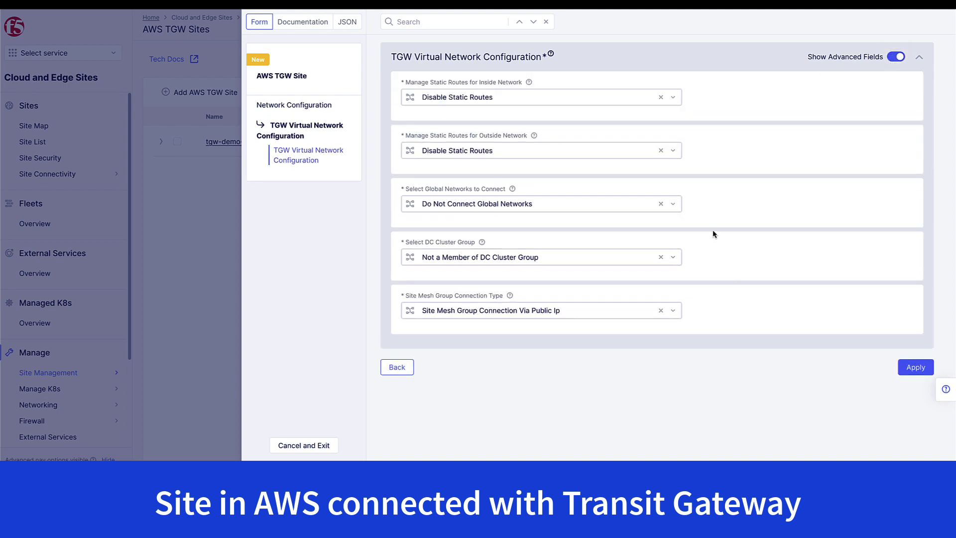
{"action": "left_click", "coordinate": [606, 207]}
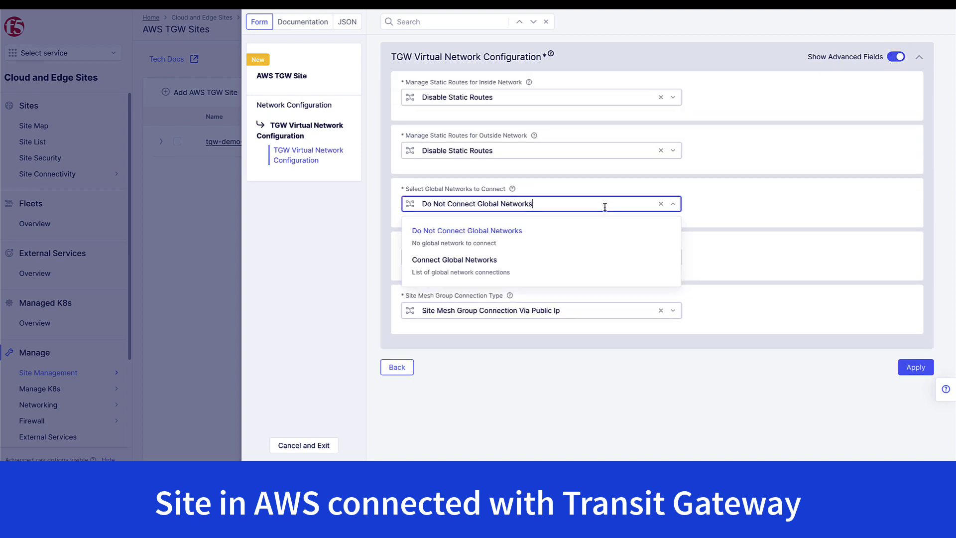
{"action": "left_click", "coordinate": [542, 260]}
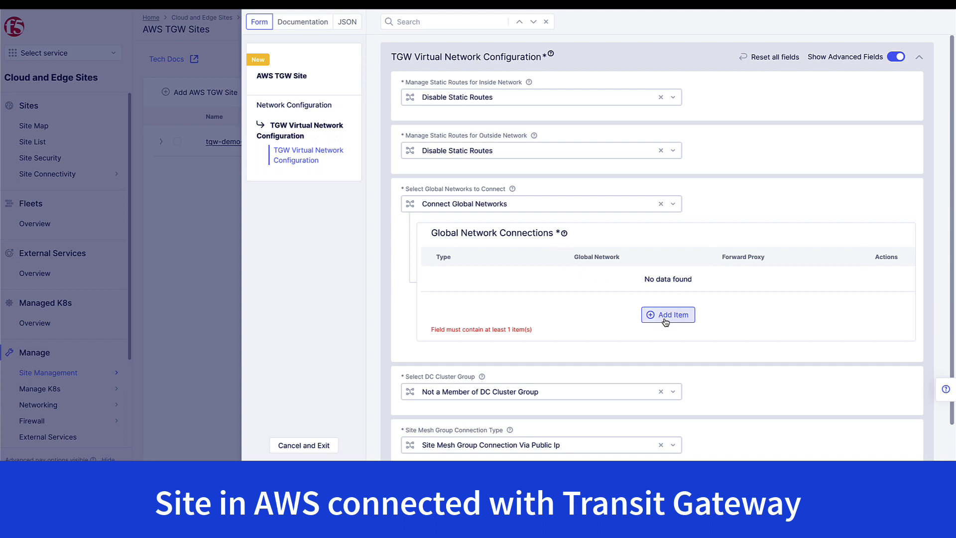
Step: Add a direct Site Local Inside connection to the global virtual network system/sites-global-network and save the AWS TGW site
{"action": "left_click", "coordinate": [665, 316]}
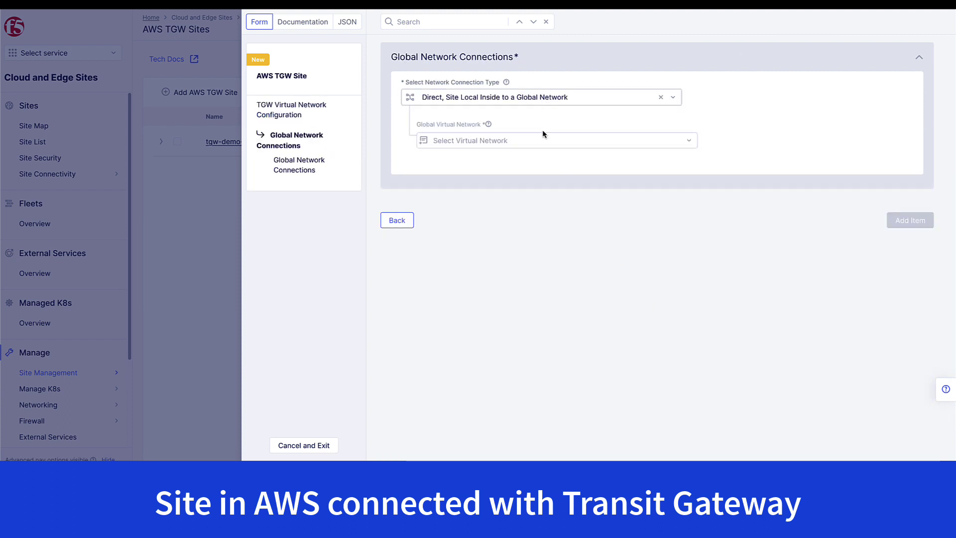
{"action": "left_click", "coordinate": [543, 139]}
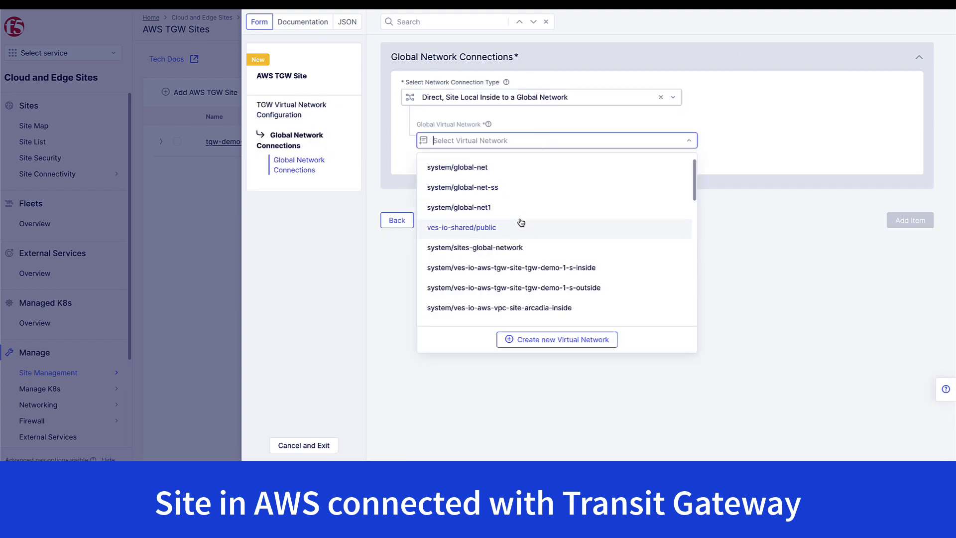
{"action": "left_click", "coordinate": [518, 247]}
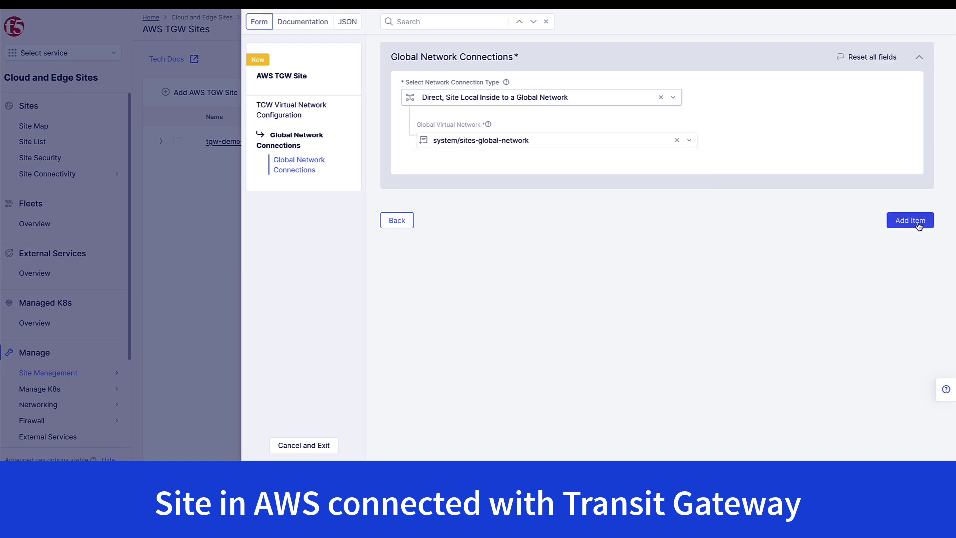
{"action": "left_click", "coordinate": [916, 221]}
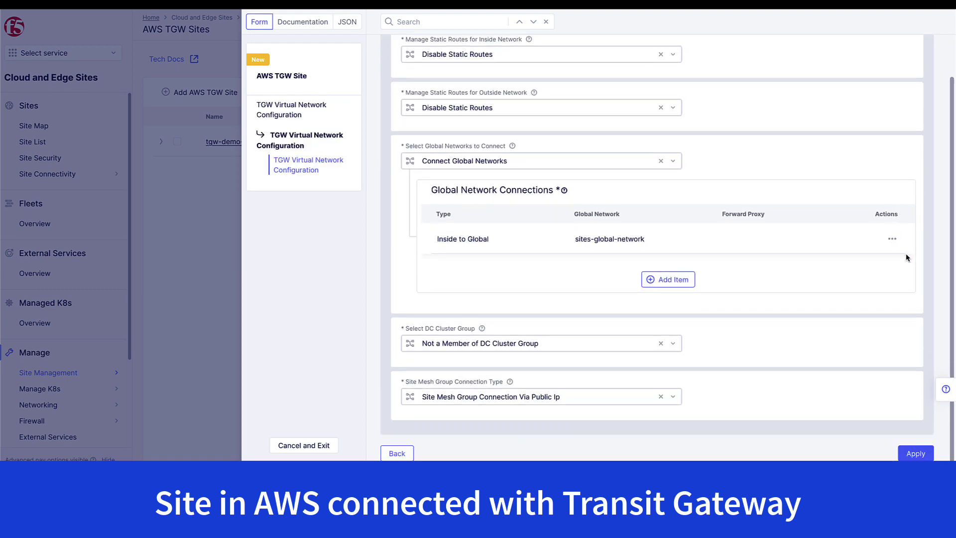
{"action": "left_click", "coordinate": [912, 453]}
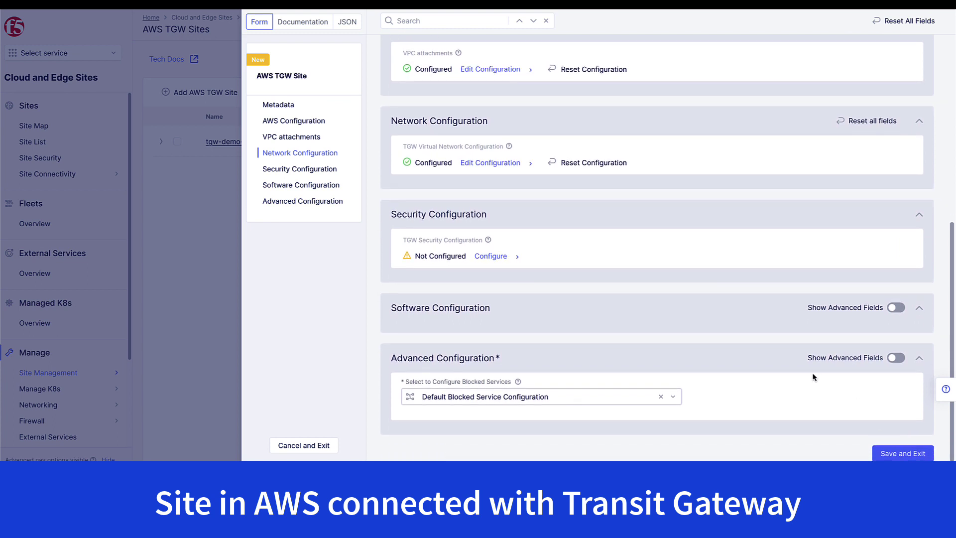
{"action": "left_click", "coordinate": [894, 454]}
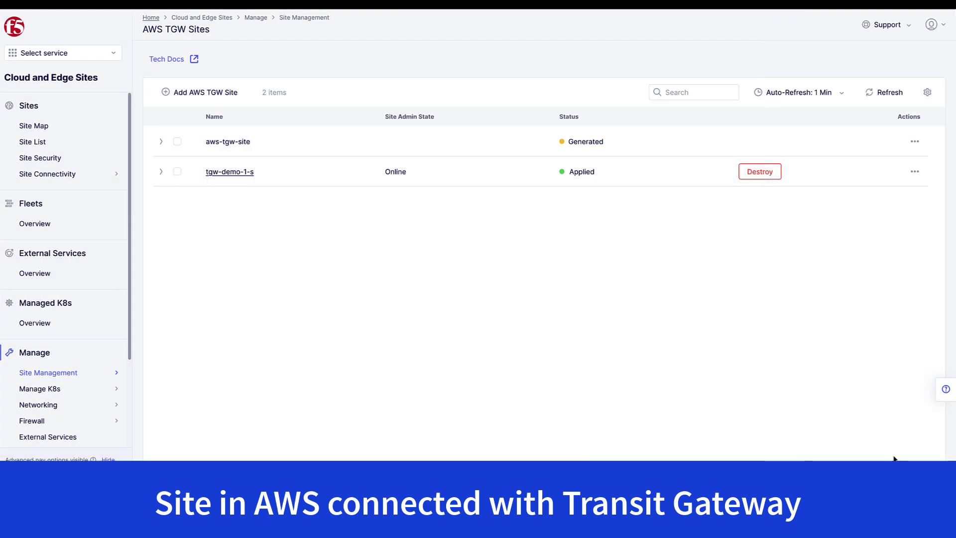
Step: Run the Terraform plan for aws-tgw-site and apply it
{"action": "left_click", "coordinate": [913, 141]}
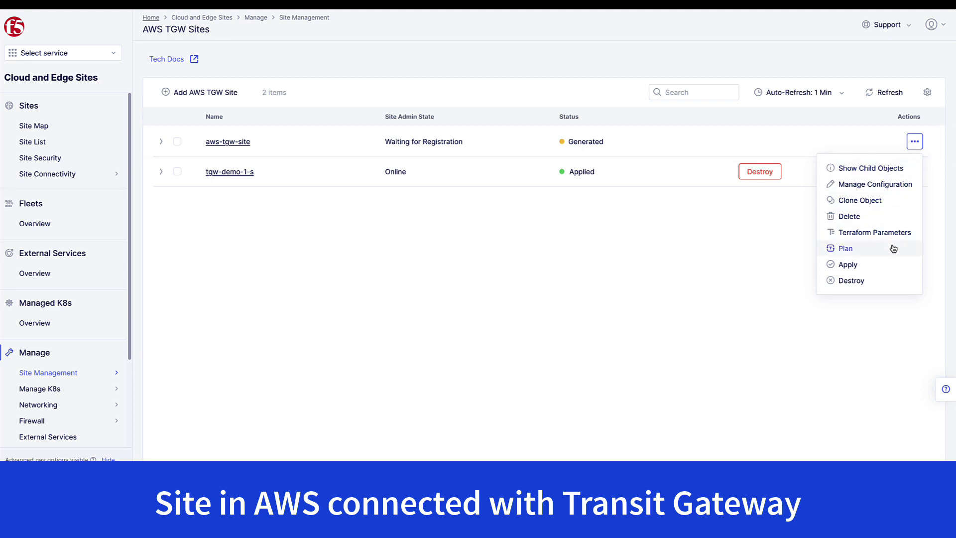
{"action": "left_click", "coordinate": [847, 248]}
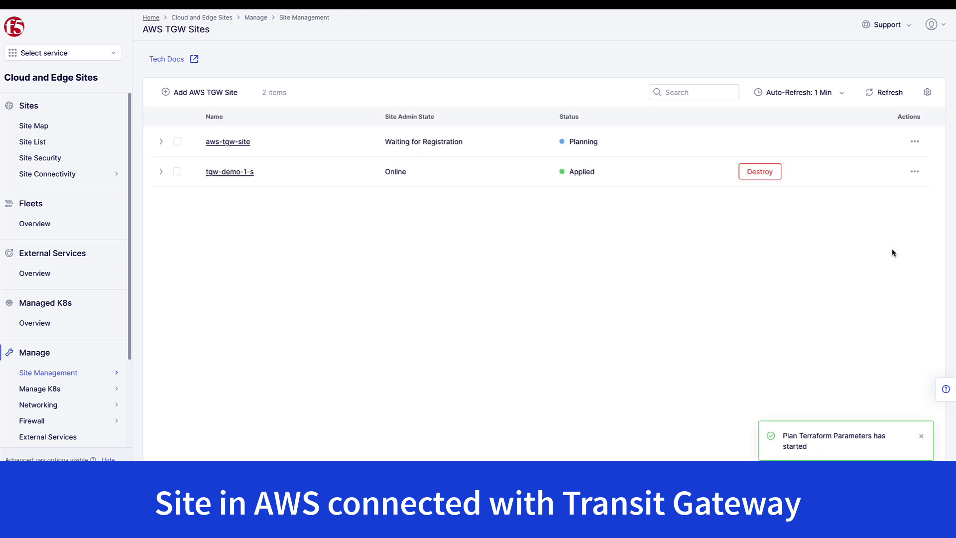
{"action": "left_click", "coordinate": [756, 142]}
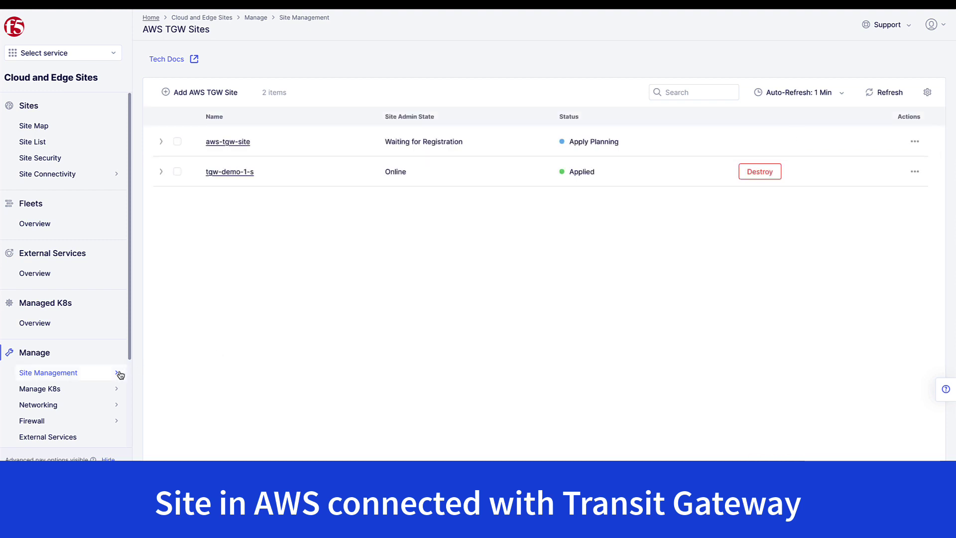
Step: Start a new Azure VNET site and name it azure-vnet-wus2
{"action": "mouse_move", "coordinate": [118, 374]}
{"action": "left_click", "coordinate": [165, 210]}
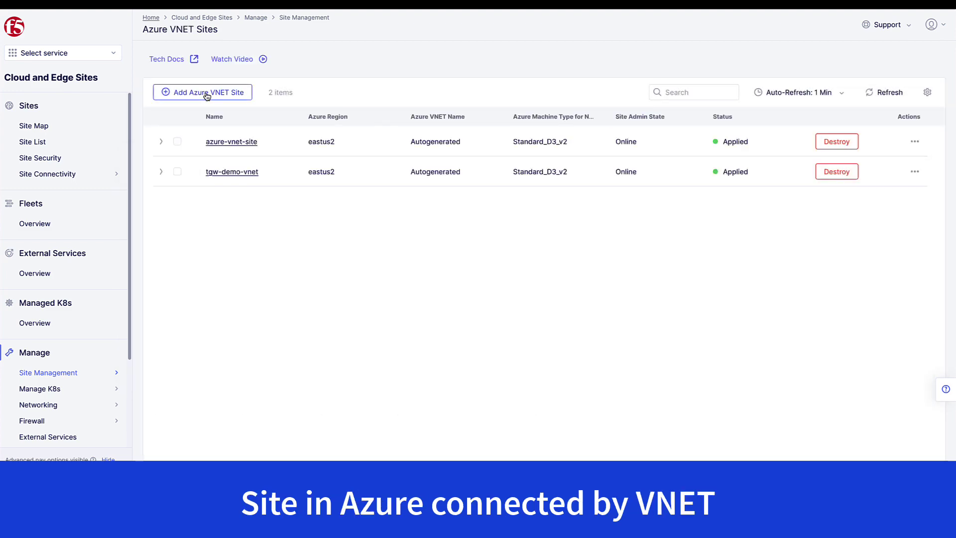
{"action": "left_click", "coordinate": [207, 94]}
{"action": "left_click", "coordinate": [441, 95]}
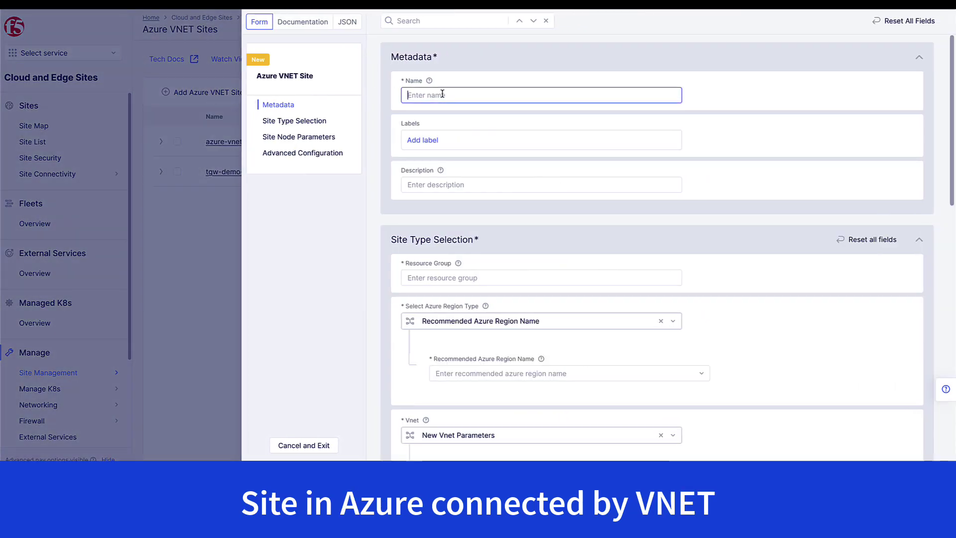
{"action": "type", "text": "azure-vnet-wus2"}
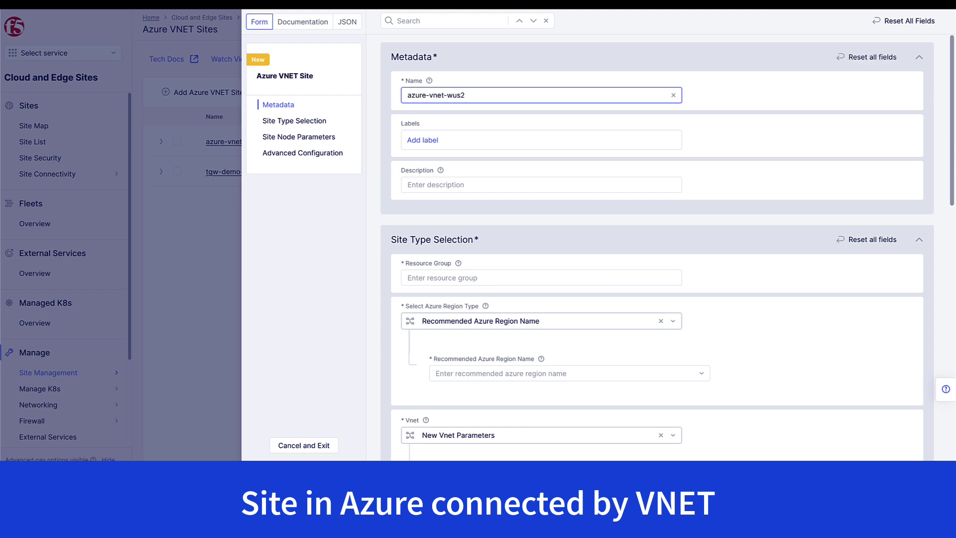
Step: Add the label site-group with the value group-sites to the Azure VNET site
{"action": "left_click", "coordinate": [433, 140]}
{"action": "left_click", "coordinate": [438, 192]}
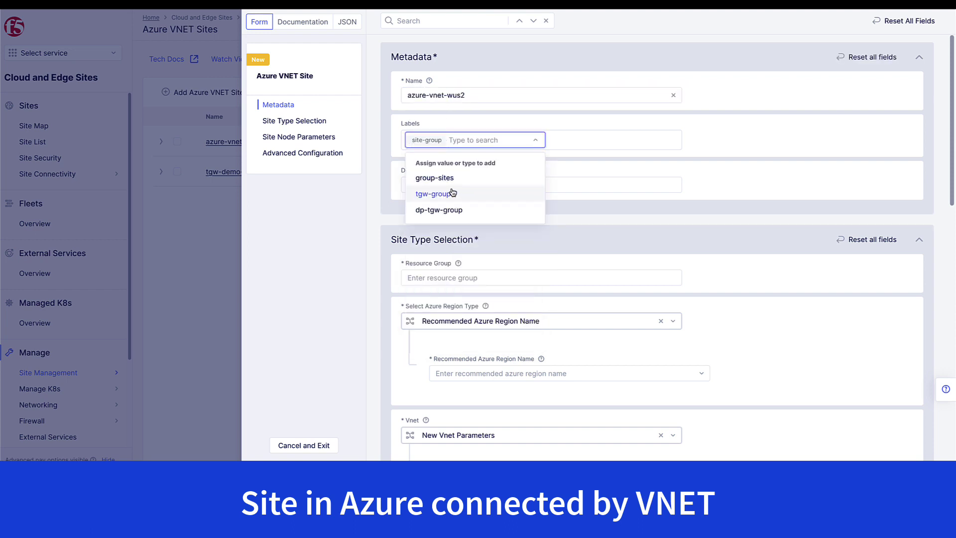
{"action": "left_click", "coordinate": [448, 178]}
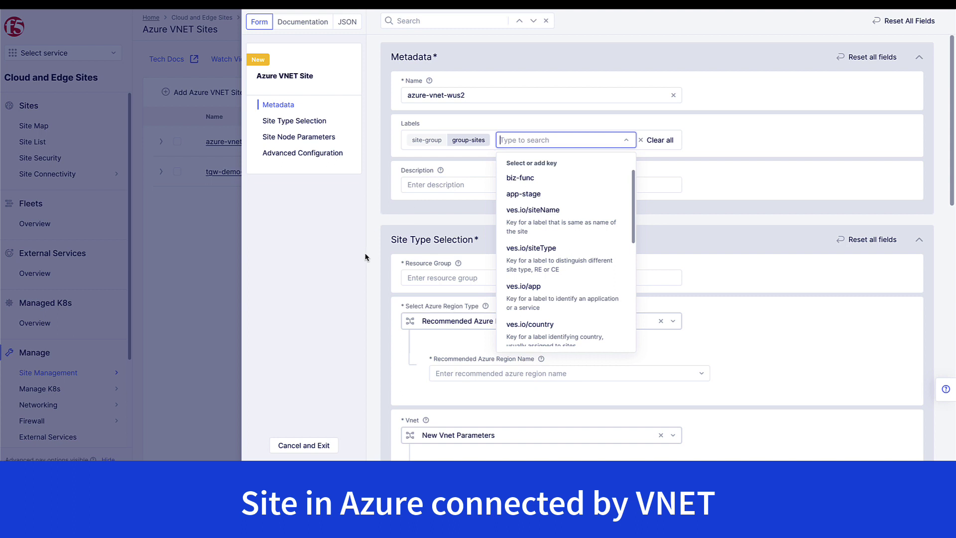
Step: Set the Azure VNET site's resource group to RG-F5DC-usw2 and its recommended Azure region to westus2
{"action": "left_click", "coordinate": [438, 277]}
{"action": "type", "text": "RG-F5DC-usw2"}
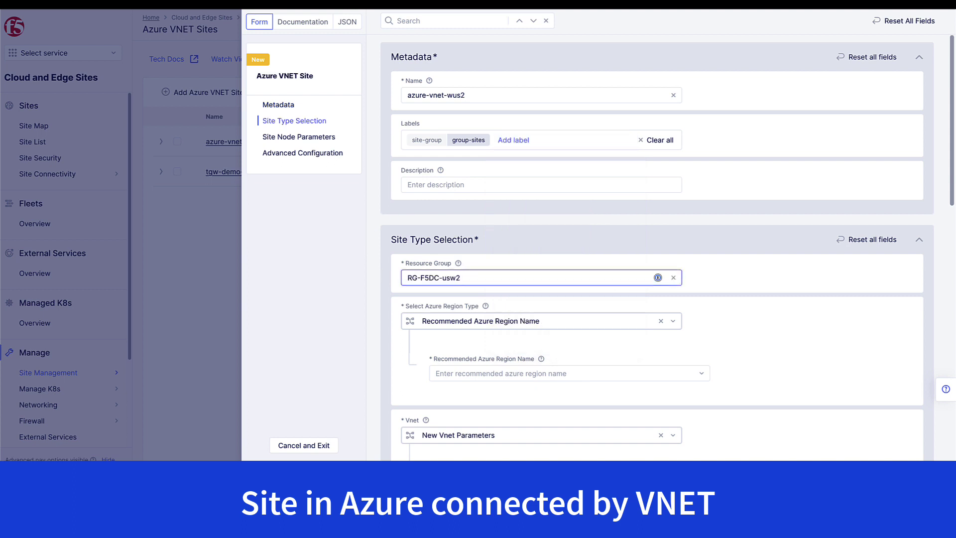
{"action": "left_click", "coordinate": [513, 374]}
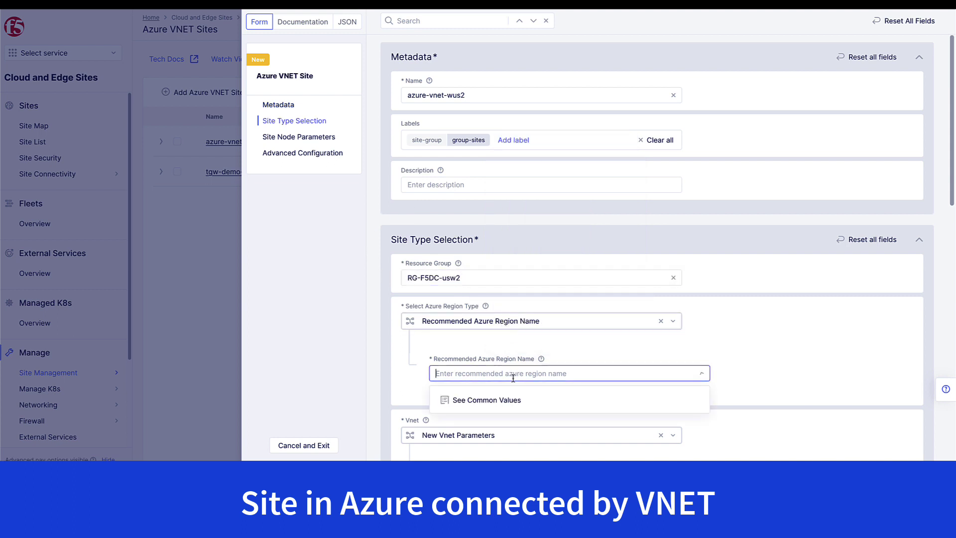
{"action": "left_click", "coordinate": [473, 400]}
{"action": "scroll", "coordinate": [518, 413], "scroll_direction": "down", "scroll_amount": 5}
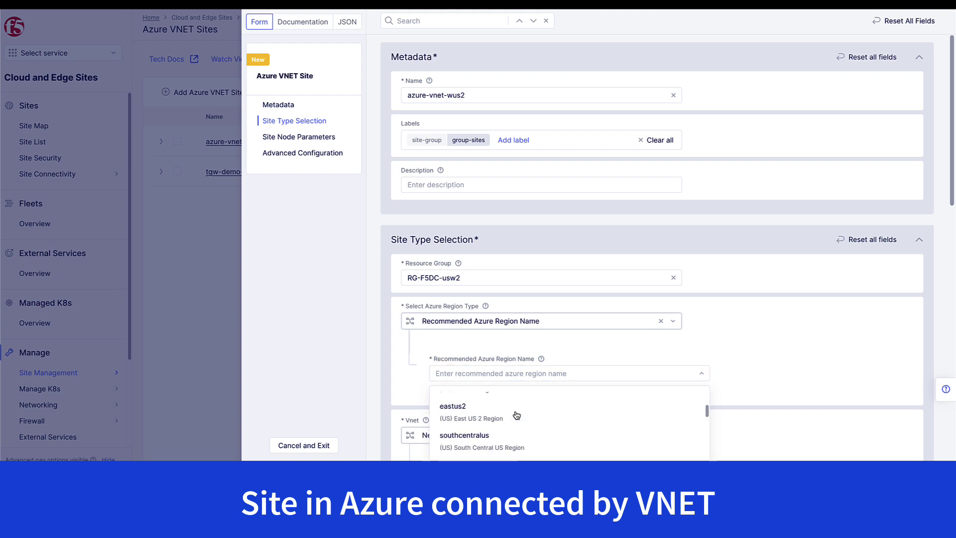
{"action": "scroll", "coordinate": [522, 419], "scroll_direction": "down", "scroll_amount": 3}
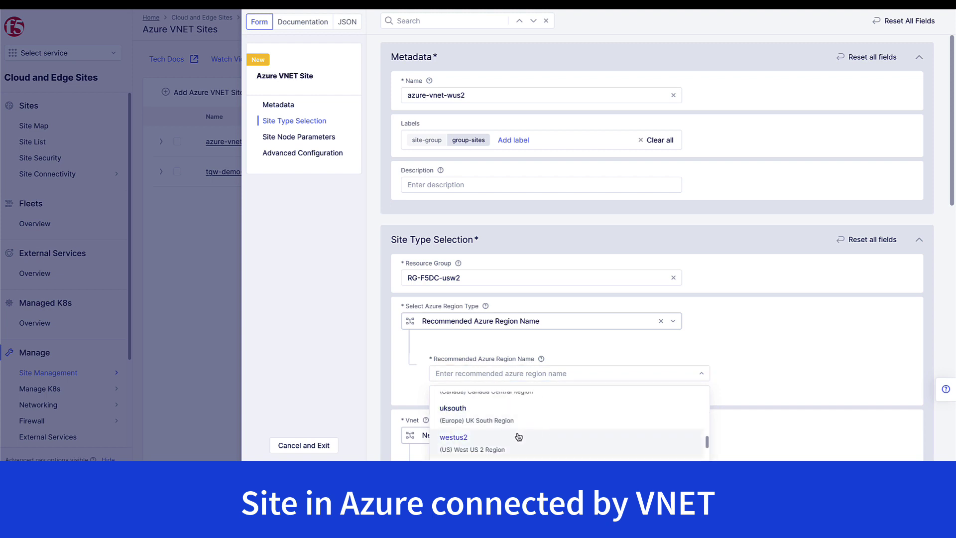
{"action": "left_click", "coordinate": [517, 437]}
Step: Set the new VNET's IPv4 CIDR block to 10.40.0.0/16 and choose Ingress/Egress Gateway (Two Interface) on Recommended Region
{"action": "scroll", "coordinate": [747, 380], "scroll_direction": "down", "scroll_amount": 4}
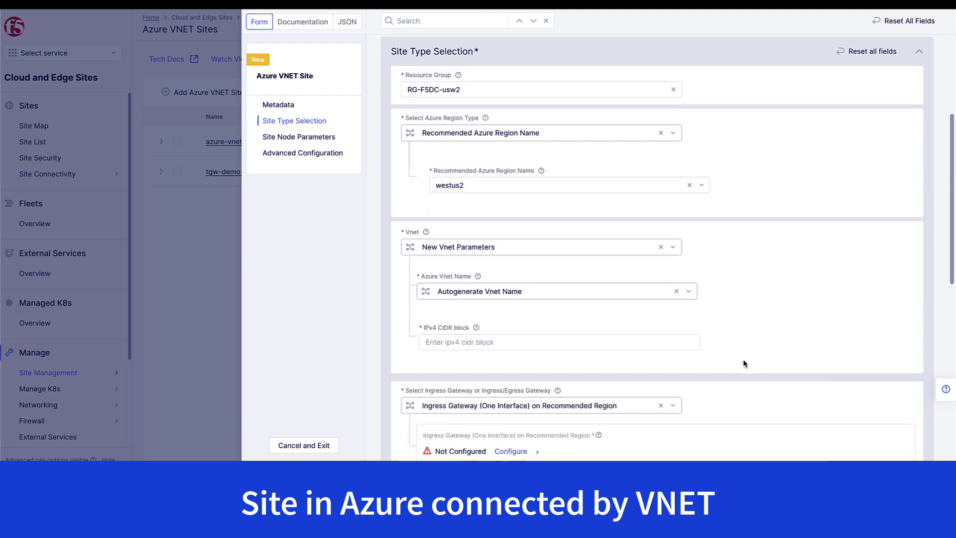
{"action": "left_click", "coordinate": [516, 344]}
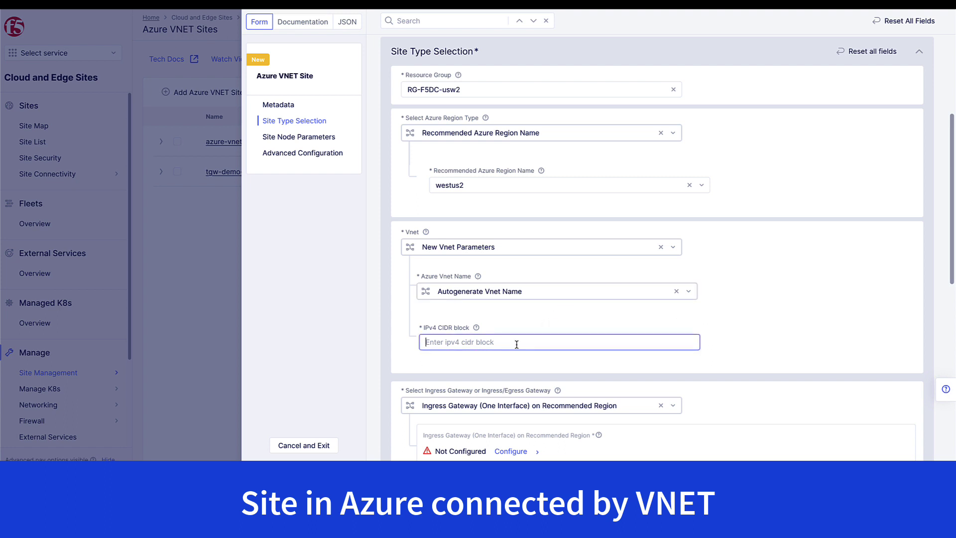
{"action": "type", "text": "10.40.0.0/16"}
{"action": "scroll", "coordinate": [523, 334], "scroll_direction": "down", "scroll_amount": 4}
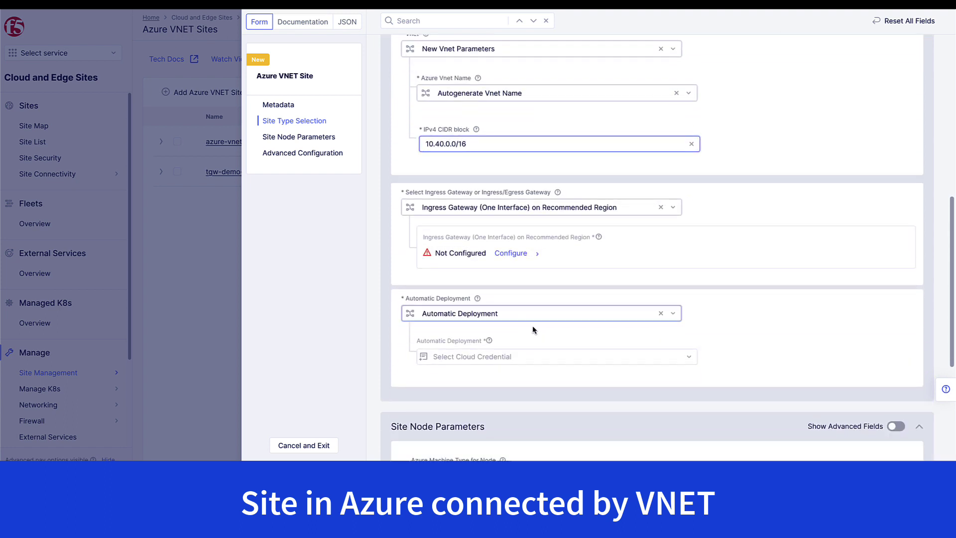
{"action": "left_click", "coordinate": [550, 209]}
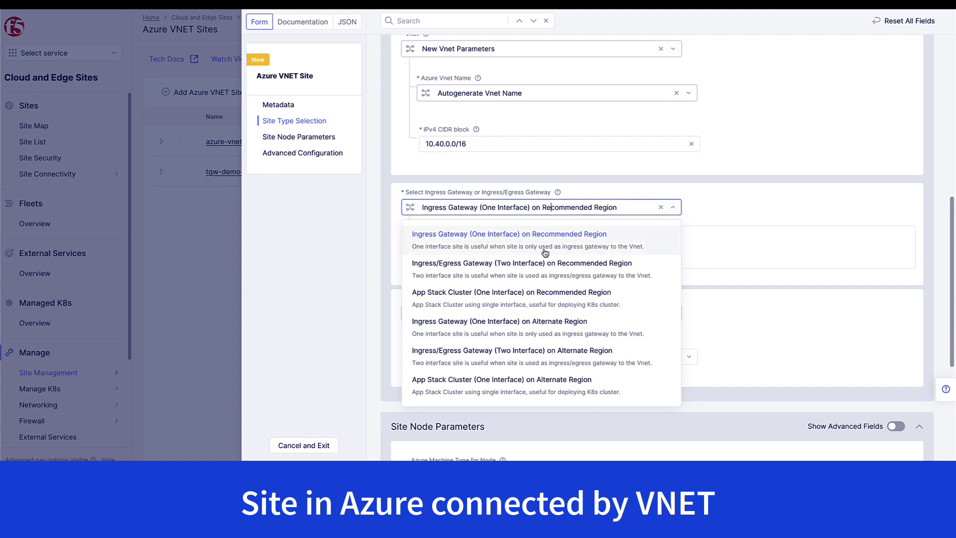
{"action": "left_click", "coordinate": [543, 266]}
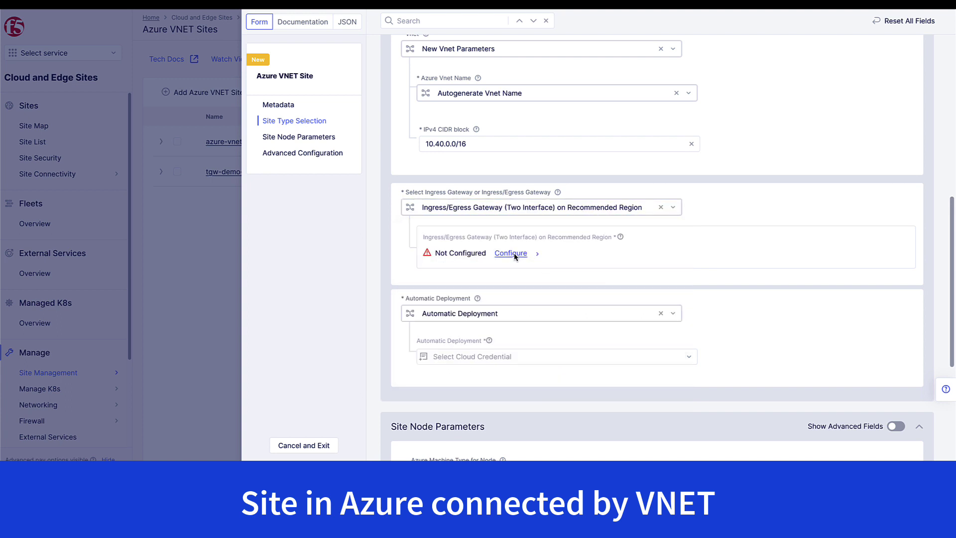
Step: Configure the gateway with a node in Azure AZ 1, using new inside subnet 10.40.1.0/24 and new outside subnet 10.40.0.0/24
{"action": "left_click", "coordinate": [512, 253]}
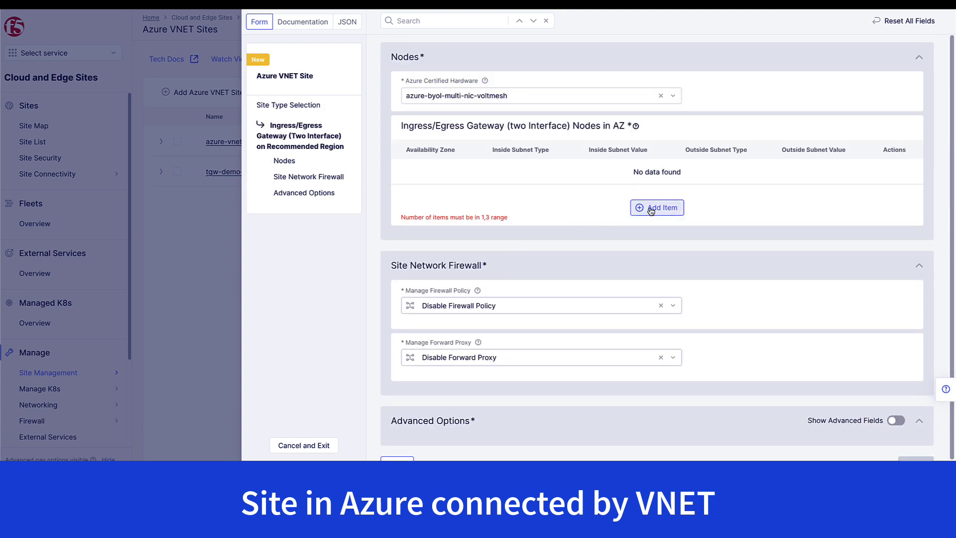
{"action": "left_click", "coordinate": [650, 211]}
{"action": "left_click", "coordinate": [523, 95]}
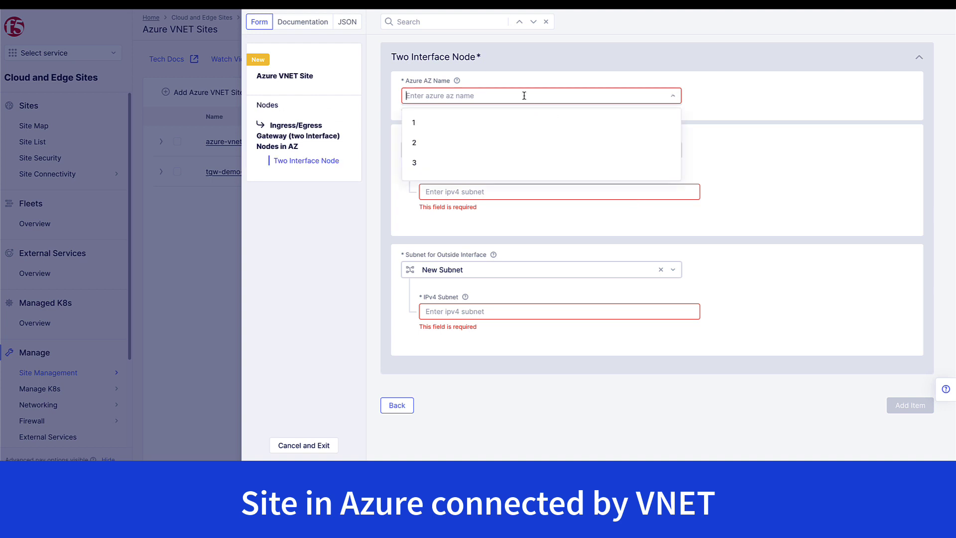
{"action": "left_click", "coordinate": [486, 123]}
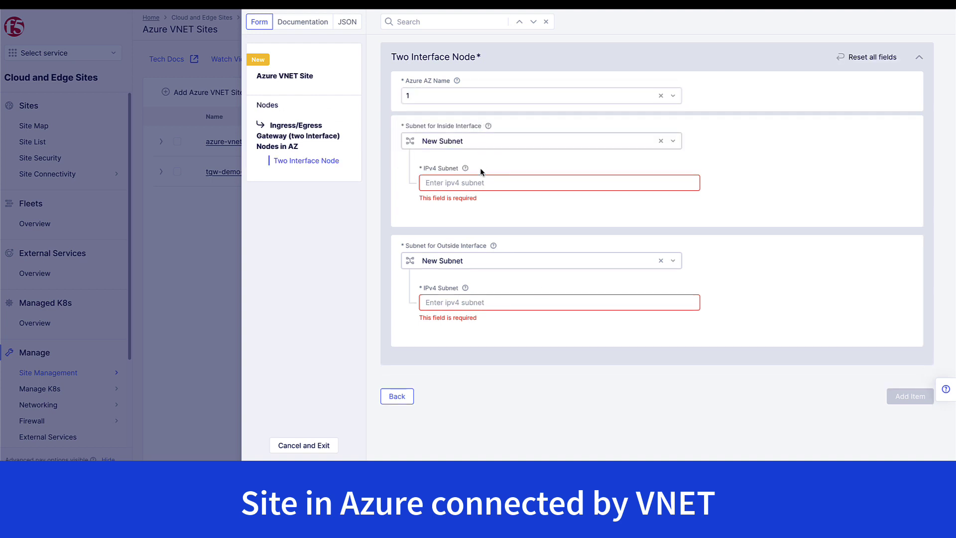
{"action": "left_click", "coordinate": [483, 183]}
{"action": "type", "text": "10.40.1.0/24"}
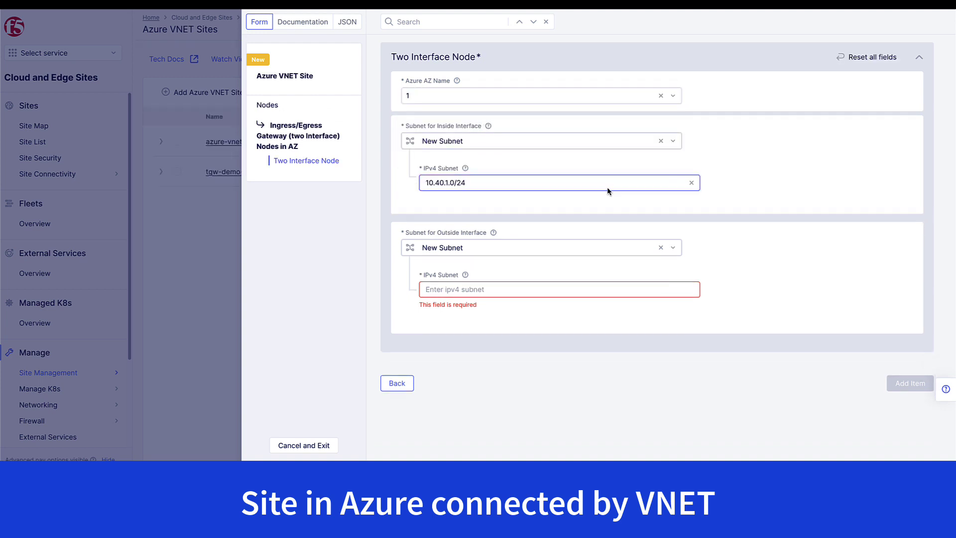
{"action": "left_click", "coordinate": [578, 289]}
{"action": "type", "text": "10.40.0.0/24"}
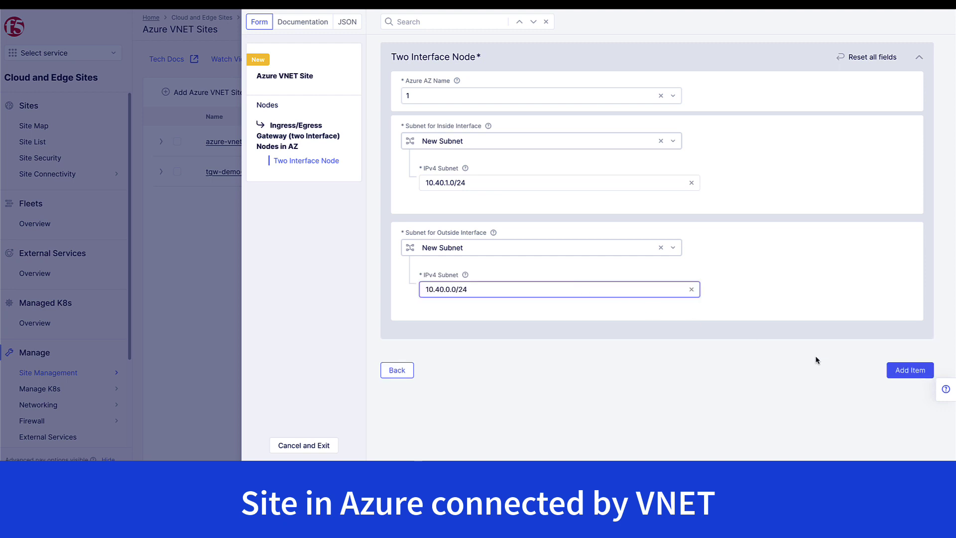
{"action": "left_click", "coordinate": [910, 370]}
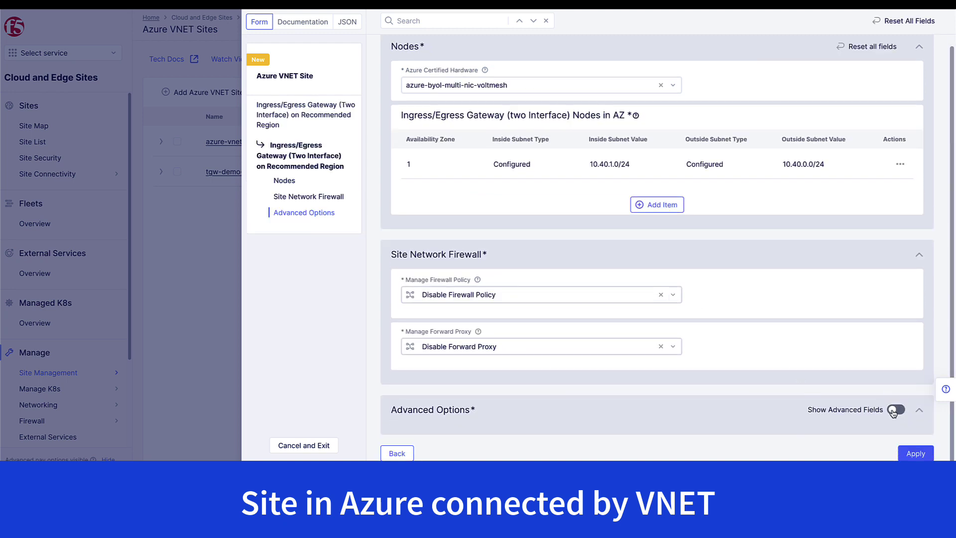
Step: Add a direct Site Local Inside connection to the global virtual network system/sites-global-network and apply the Azure gateway configuration
{"action": "left_click", "coordinate": [896, 410]}
{"action": "scroll", "coordinate": [755, 384], "scroll_direction": "down", "scroll_amount": 4}
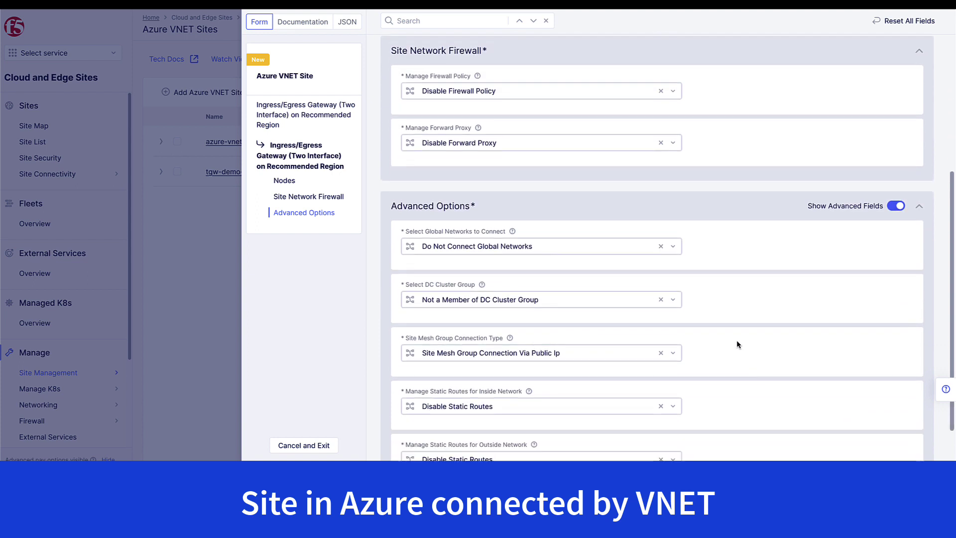
{"action": "left_click", "coordinate": [591, 250]}
{"action": "left_click", "coordinate": [550, 302]}
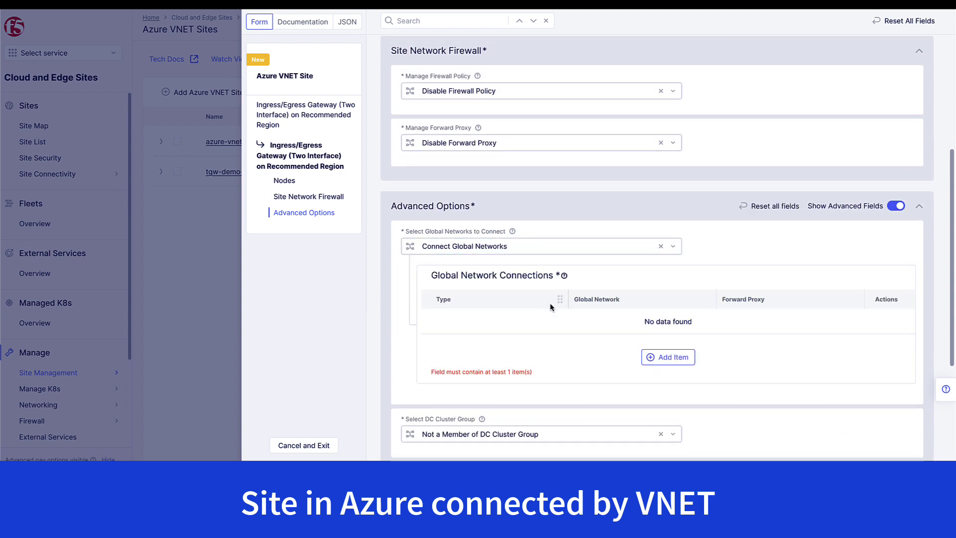
{"action": "left_click", "coordinate": [649, 347]}
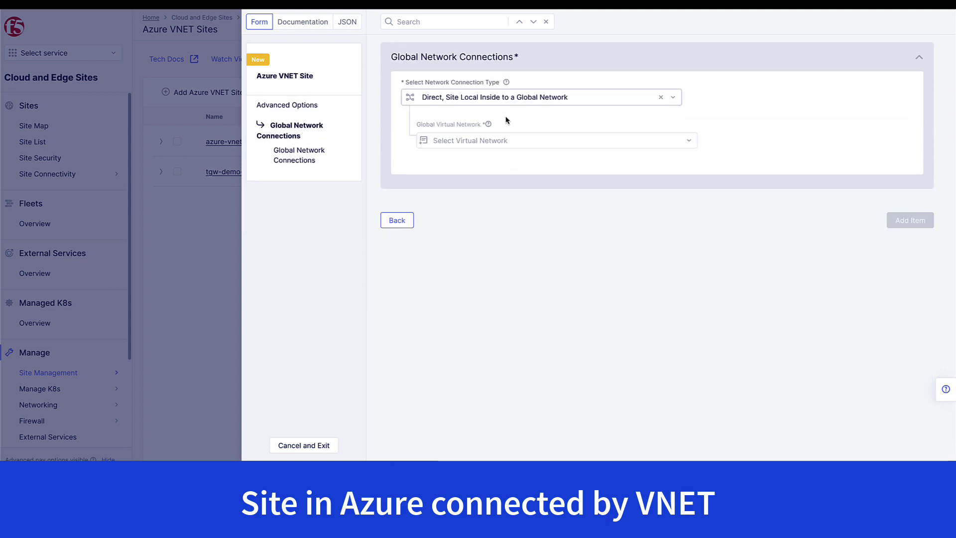
{"action": "left_click", "coordinate": [501, 140]}
{"action": "left_click", "coordinate": [490, 247]}
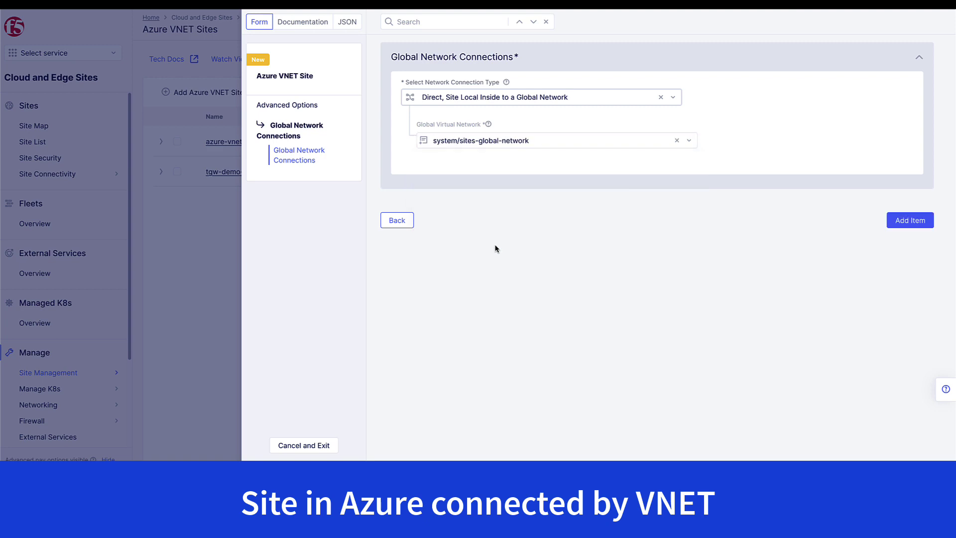
{"action": "left_click", "coordinate": [910, 220]}
{"action": "scroll", "coordinate": [905, 227], "scroll_direction": "down", "scroll_amount": 1}
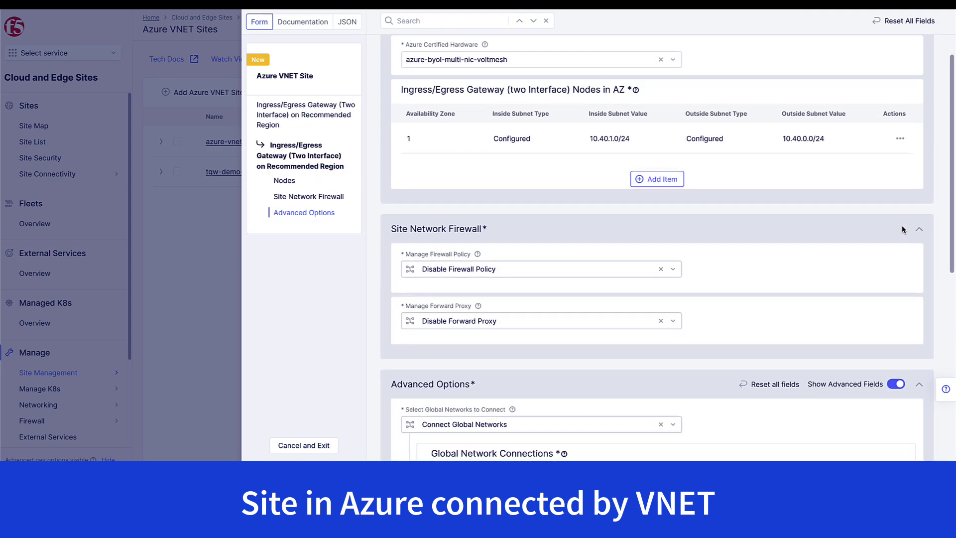
{"action": "scroll", "coordinate": [836, 352], "scroll_direction": "down", "scroll_amount": 7}
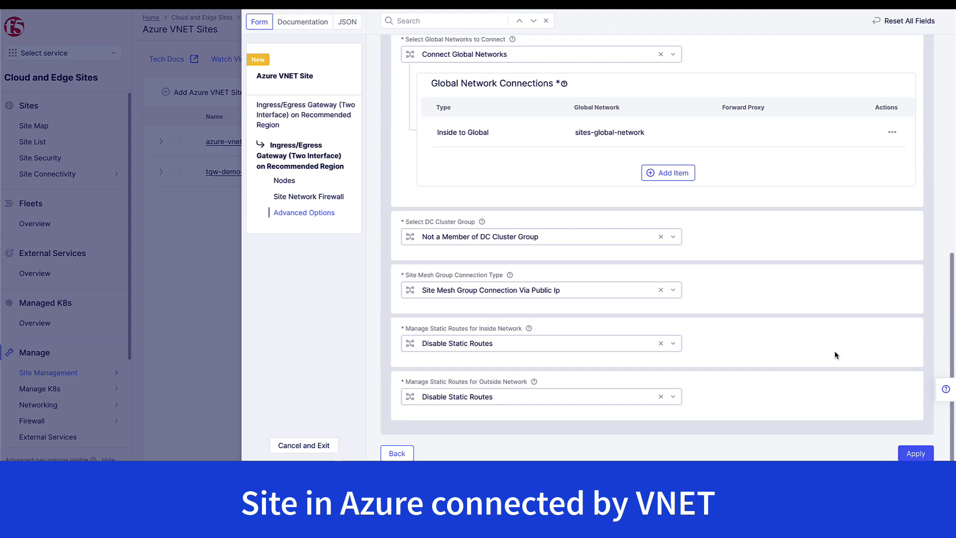
{"action": "left_click", "coordinate": [915, 454]}
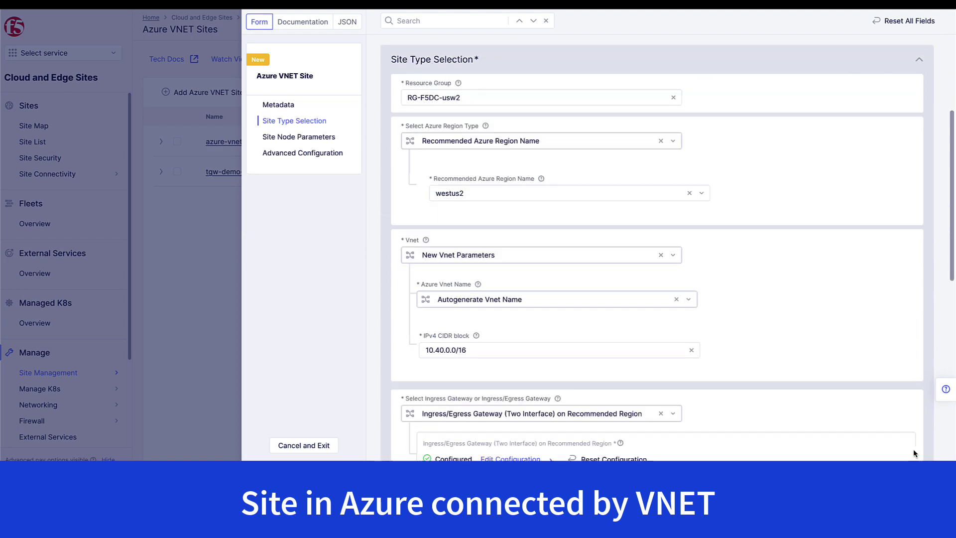
Step: Select system/azure-vnet-site as the automatic deployment cloud credential and paste the public SSH key for the site node
{"action": "left_click", "coordinate": [635, 357]}
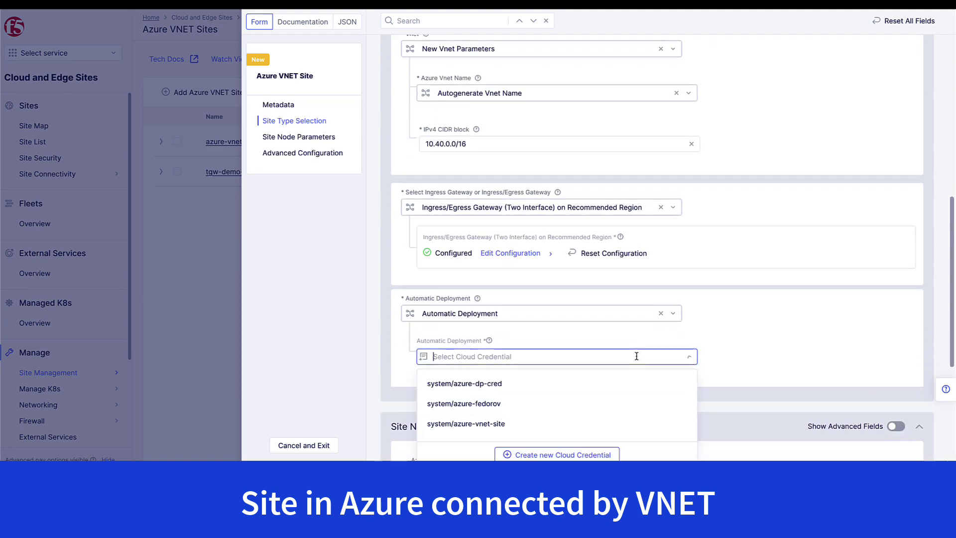
{"action": "scroll", "coordinate": [637, 299], "scroll_direction": "down", "scroll_amount": 4}
{"action": "left_click", "coordinate": [546, 226]}
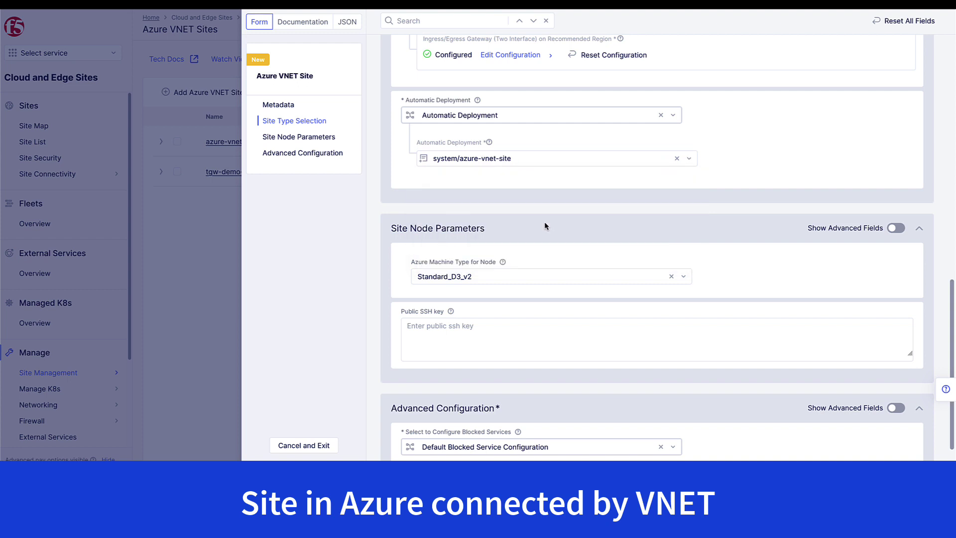
{"action": "left_click", "coordinate": [786, 320]}
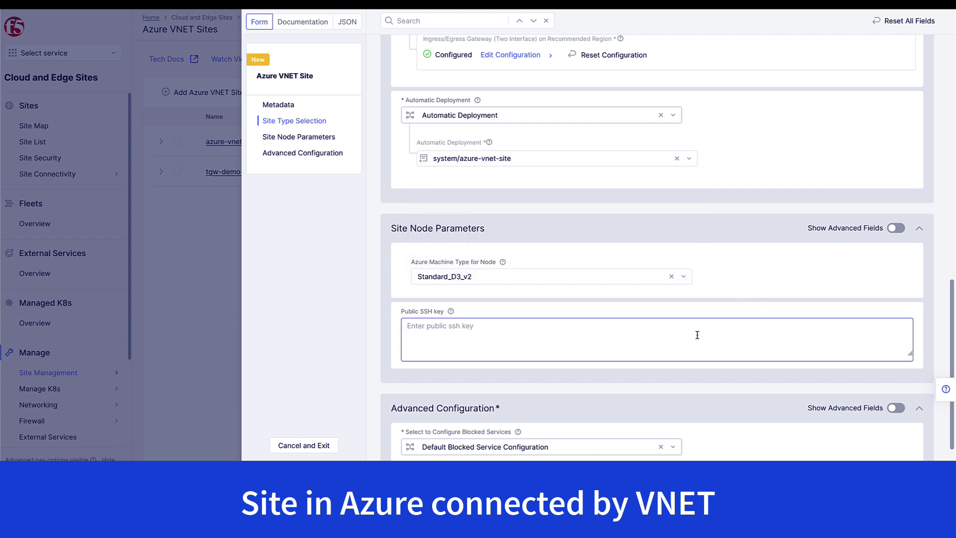
{"action": "key", "text": "ctrl+v"}
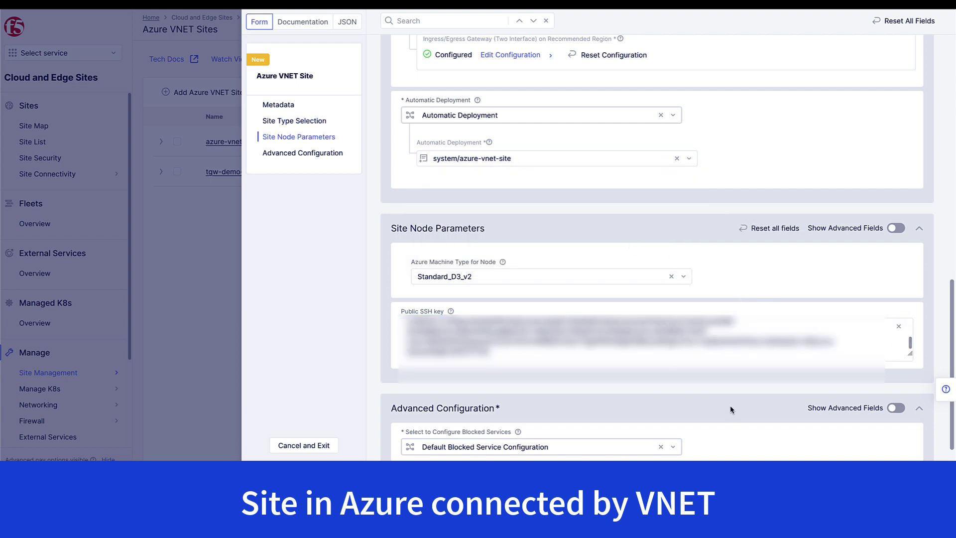
Step: Save the Azure VNET site with the default advanced configuration and apply azure-vnet-wus2
{"action": "scroll", "coordinate": [767, 420], "scroll_direction": "down", "scroll_amount": 1}
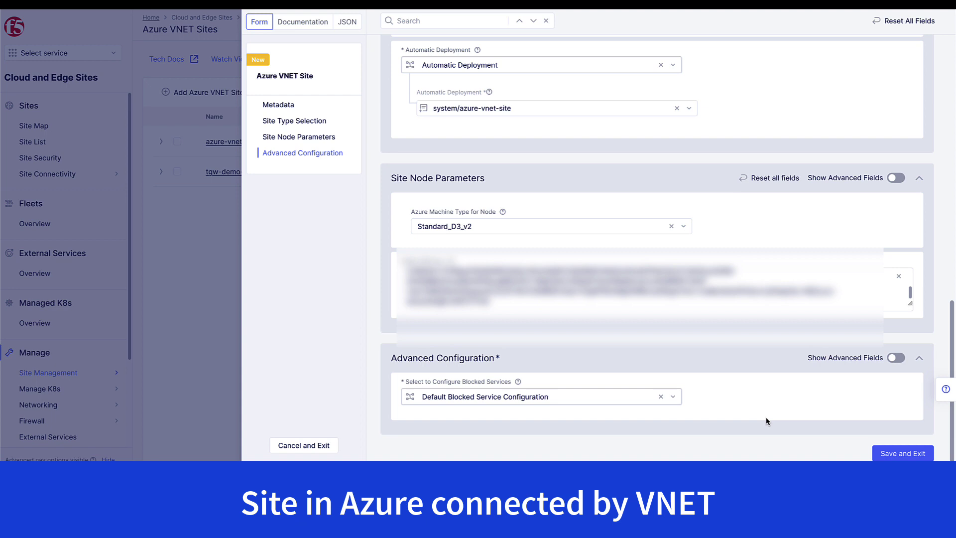
{"action": "left_click", "coordinate": [896, 357]}
{"action": "scroll", "coordinate": [821, 417], "scroll_direction": "down", "scroll_amount": 4}
{"action": "scroll", "coordinate": [821, 419], "scroll_direction": "down", "scroll_amount": 1}
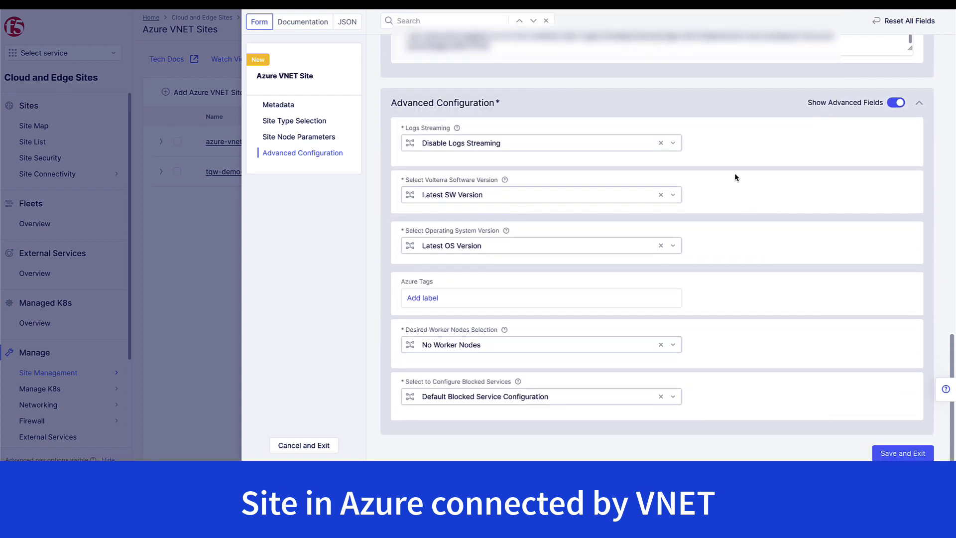
{"action": "left_click", "coordinate": [894, 454]}
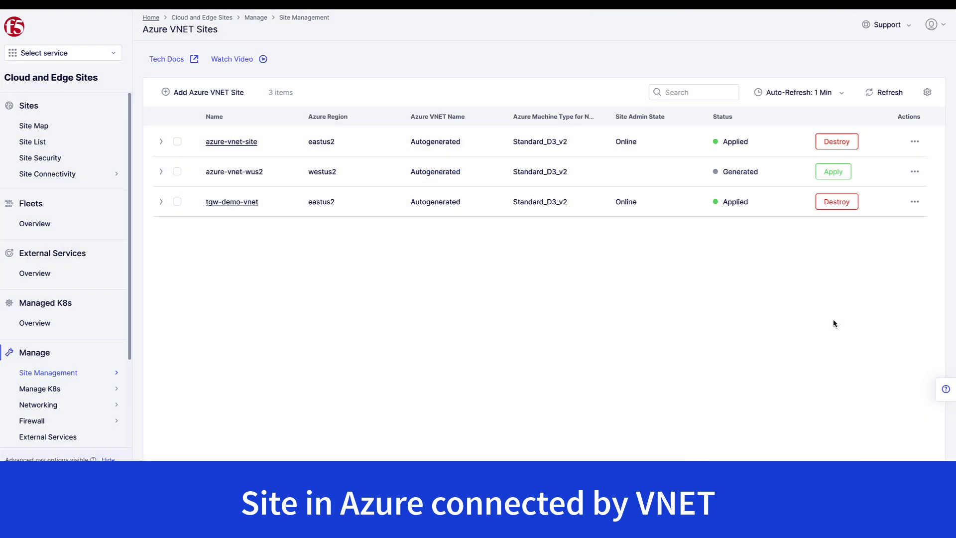
{"action": "left_click", "coordinate": [829, 174]}
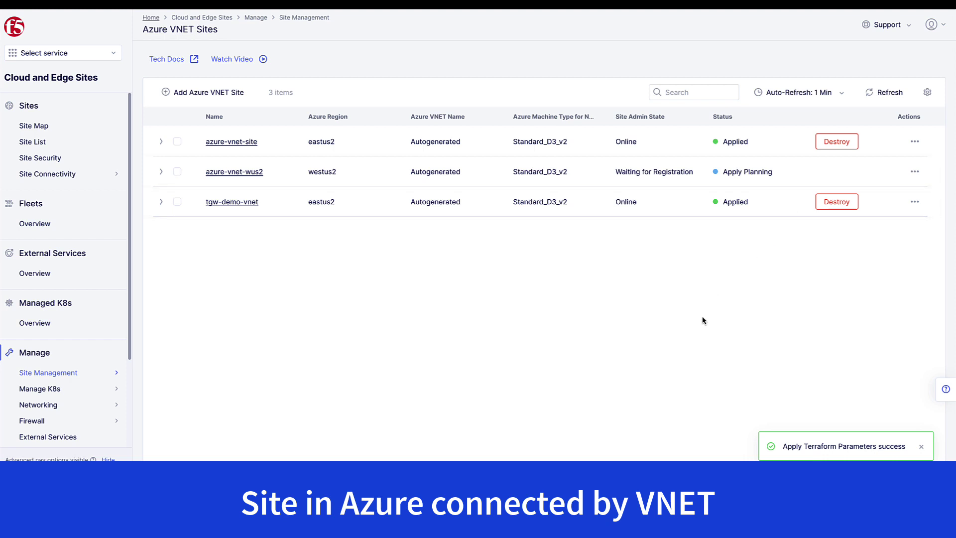
Step: Start a new site mesh group and name it select-sites-mesh
{"action": "mouse_move", "coordinate": [74, 413]}
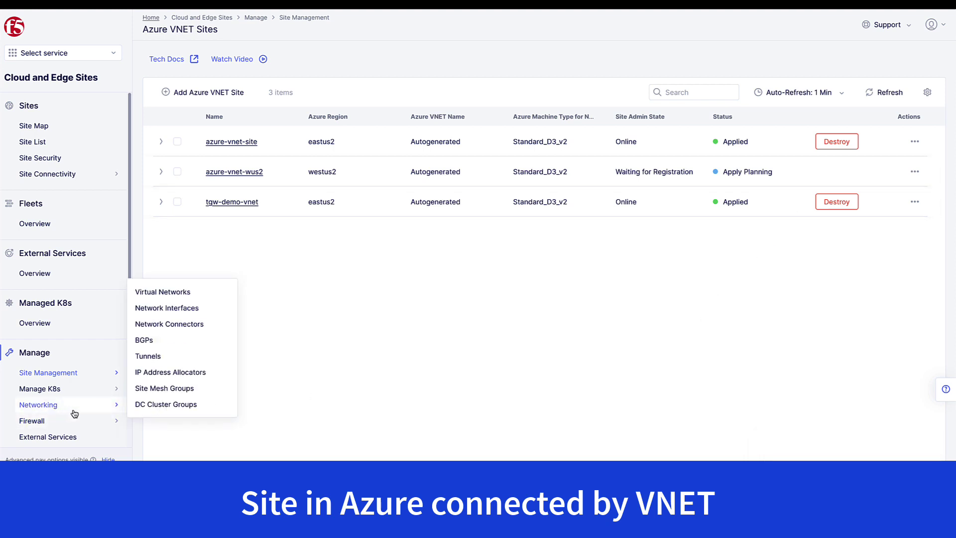
{"action": "left_click", "coordinate": [157, 390]}
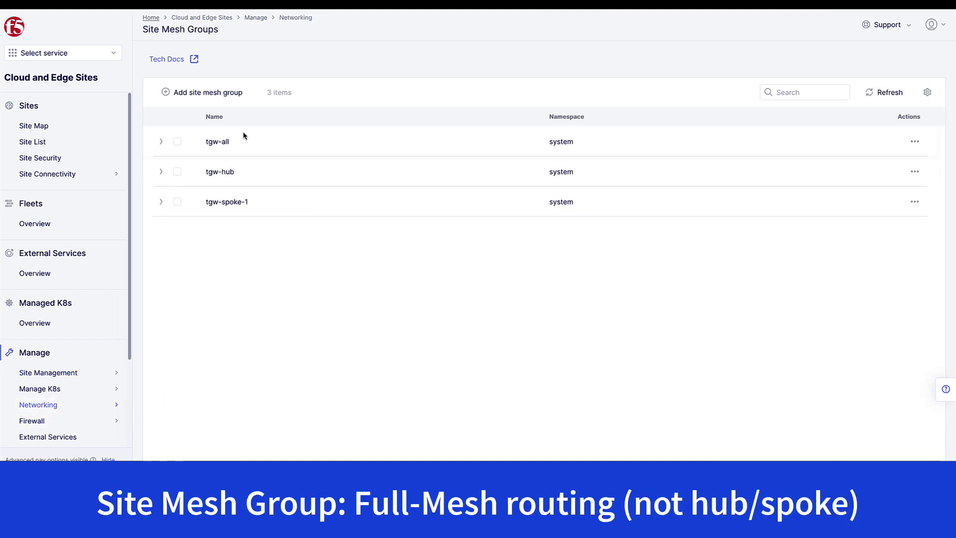
{"action": "left_click", "coordinate": [220, 97]}
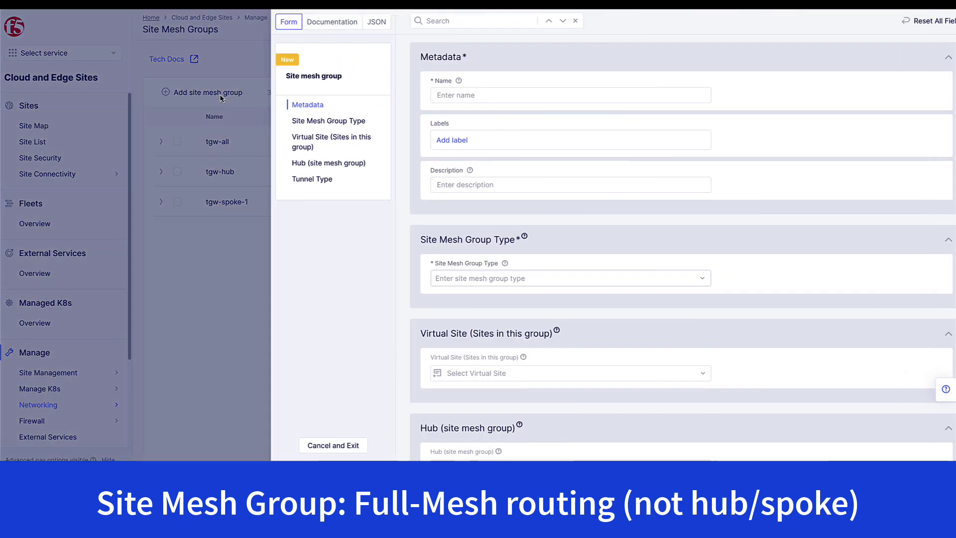
{"action": "left_click", "coordinate": [421, 94]}
{"action": "type", "text": "select-sites-mesh"}
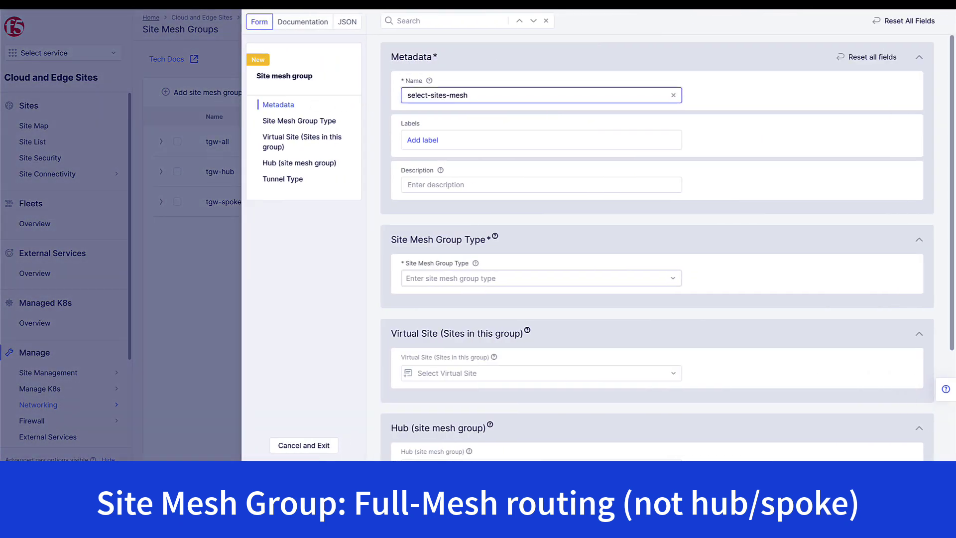
Step: Set the mesh group type to Full Mesh, assign the virtual site shared/select-sites and save the site mesh group
{"action": "left_click", "coordinate": [437, 285]}
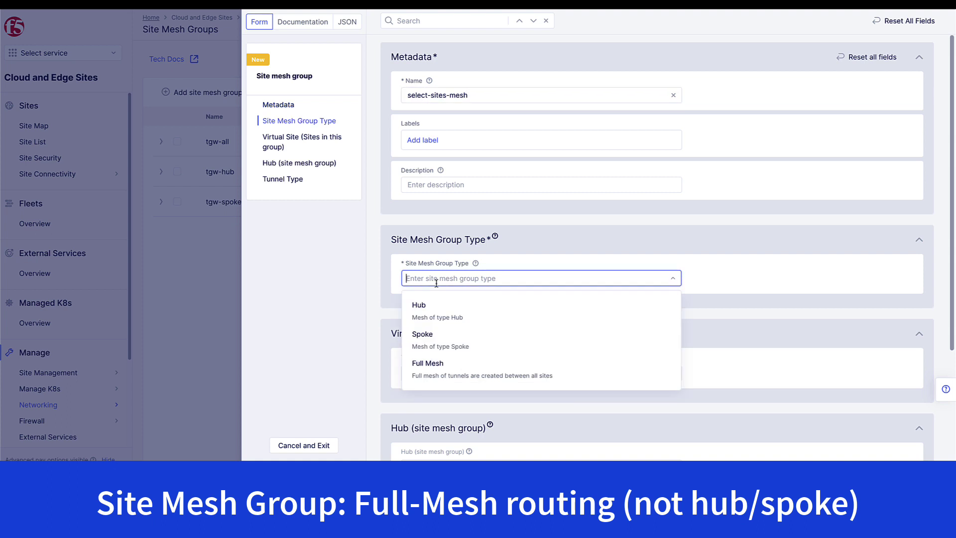
{"action": "left_click", "coordinate": [436, 370]}
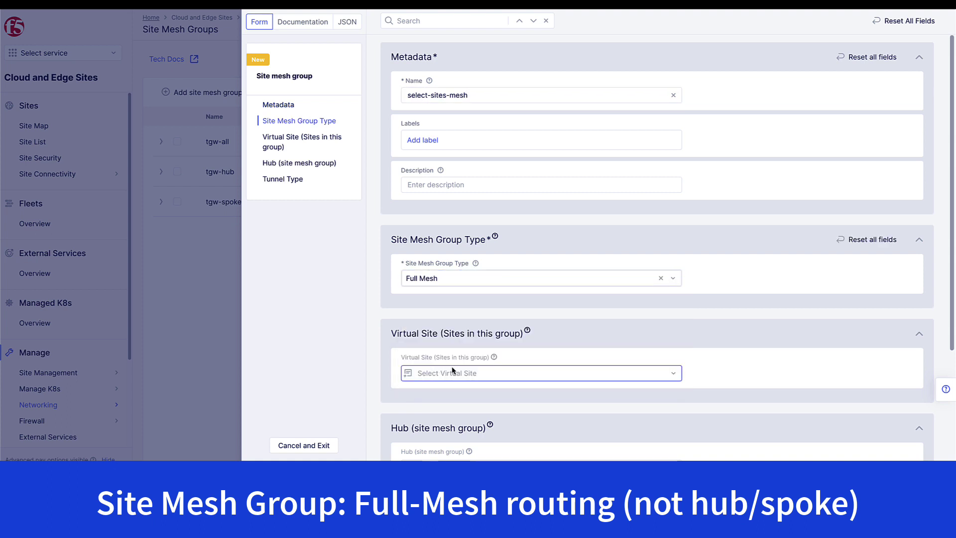
{"action": "scroll", "coordinate": [576, 365], "scroll_direction": "down", "scroll_amount": 3}
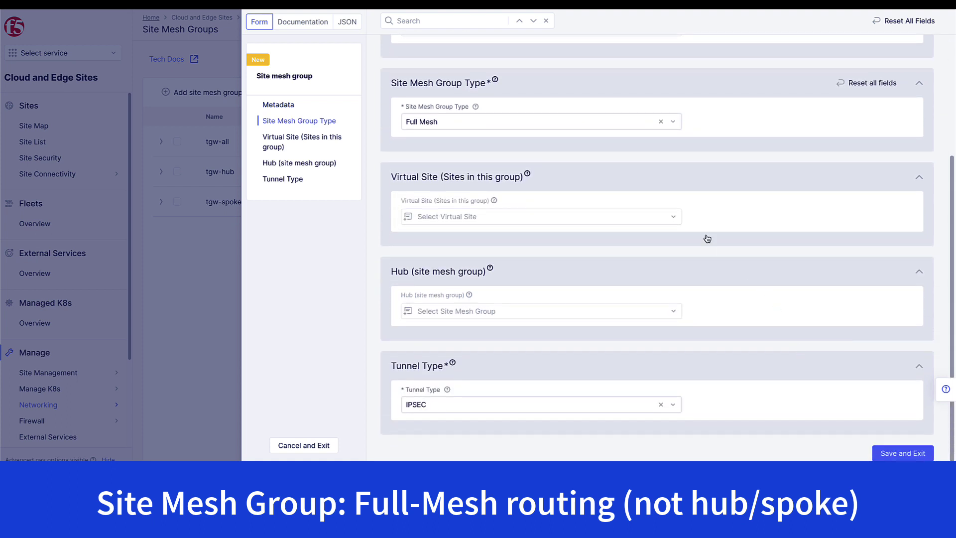
{"action": "left_click", "coordinate": [657, 217]}
{"action": "left_click", "coordinate": [531, 245]}
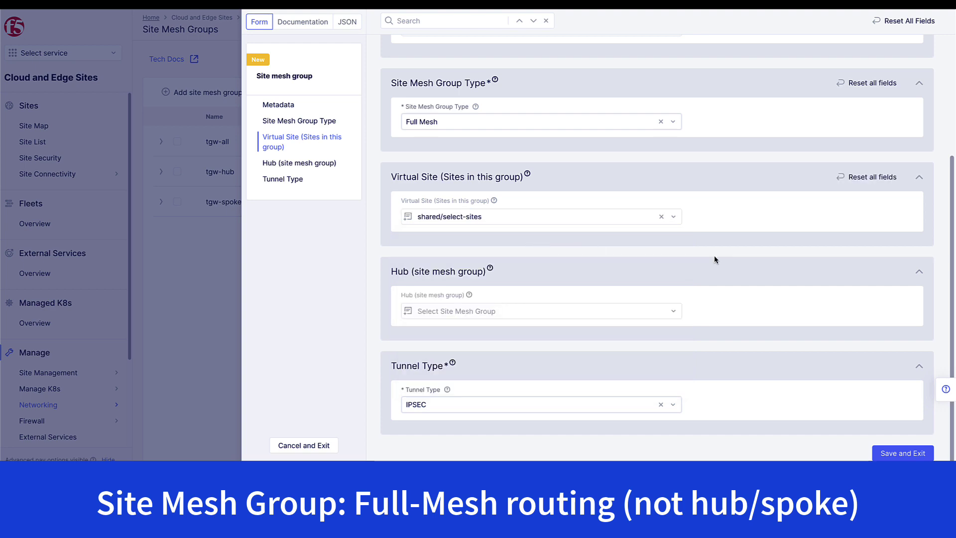
{"action": "left_click", "coordinate": [903, 454]}
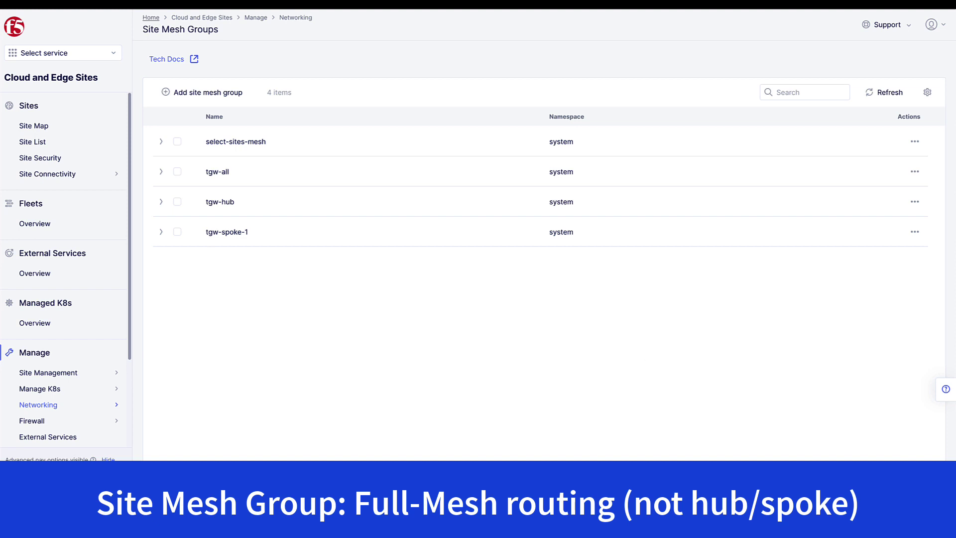
Step: View the site connectivity of mesh groups and open select-sites-mesh
{"action": "mouse_move", "coordinate": [75, 174]}
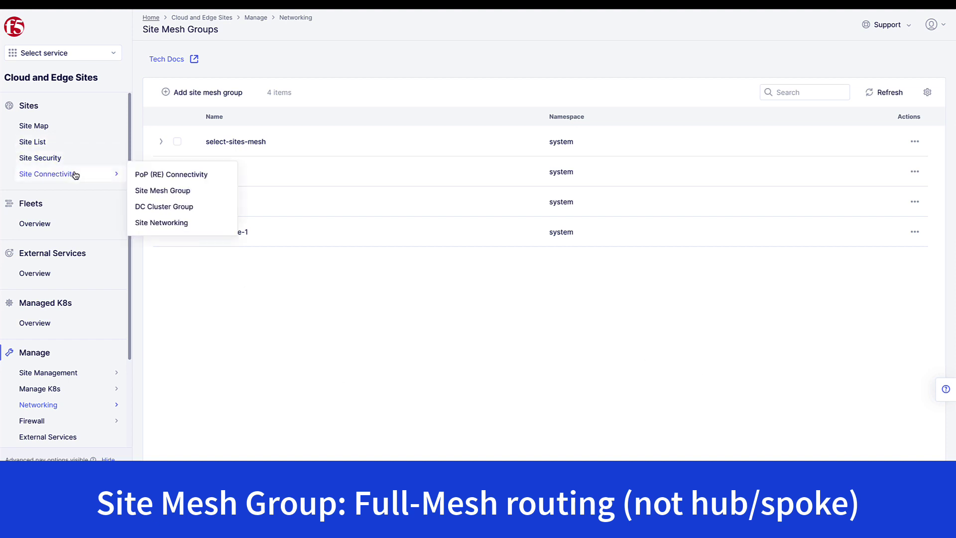
{"action": "left_click", "coordinate": [158, 192]}
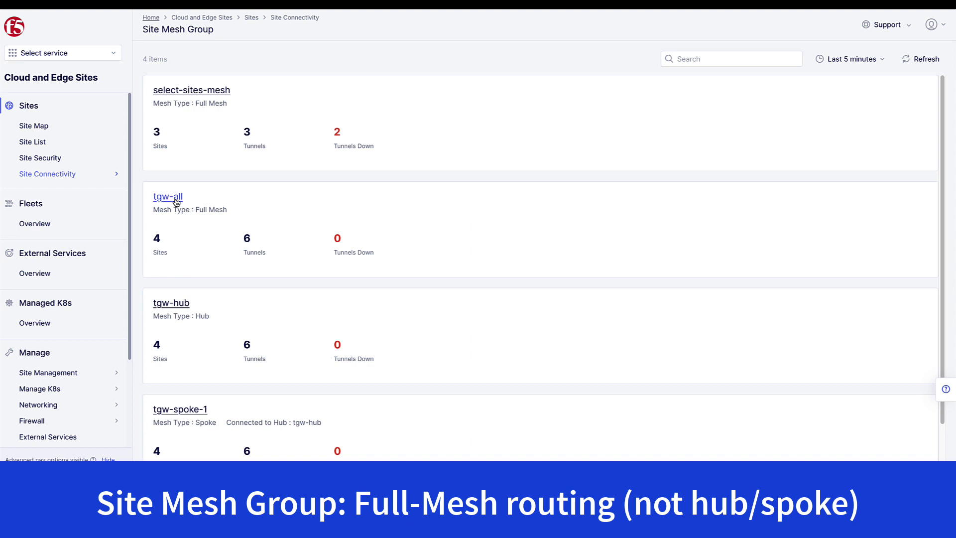
{"action": "left_click", "coordinate": [196, 92]}
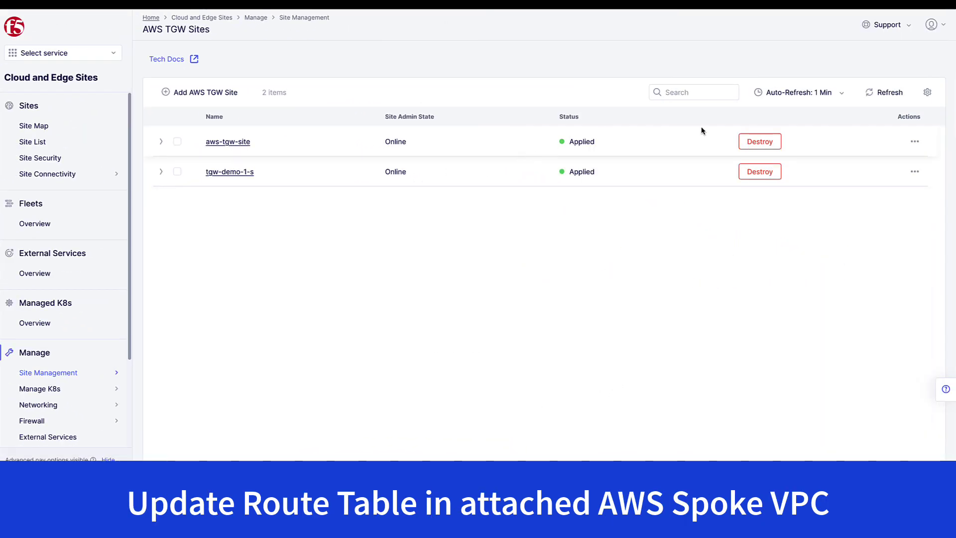
Step: Examine the Terraform apply status of aws-tgw-site, select its volt_svcs_vpc_id value and close the parameters
{"action": "left_click", "coordinate": [914, 142]}
{"action": "left_click", "coordinate": [885, 235]}
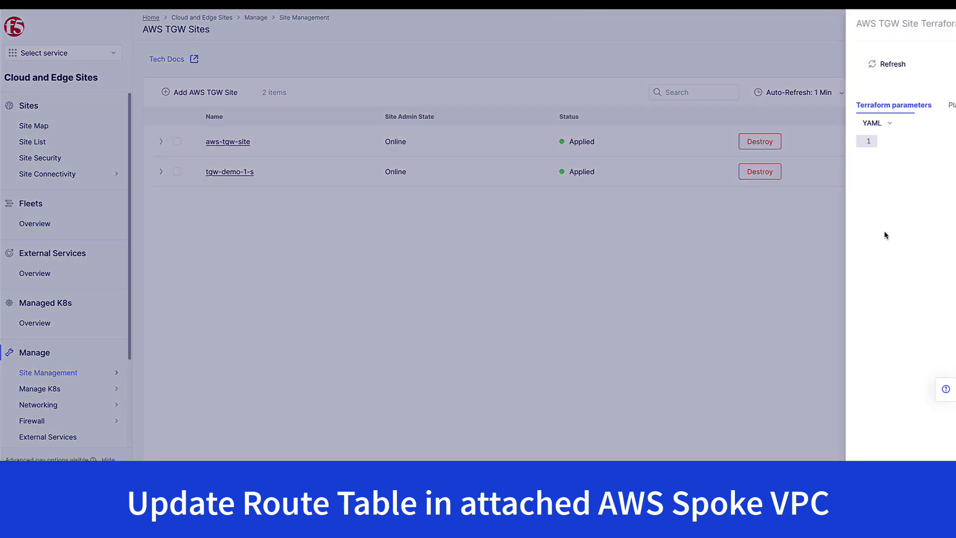
{"action": "left_click", "coordinate": [836, 134]}
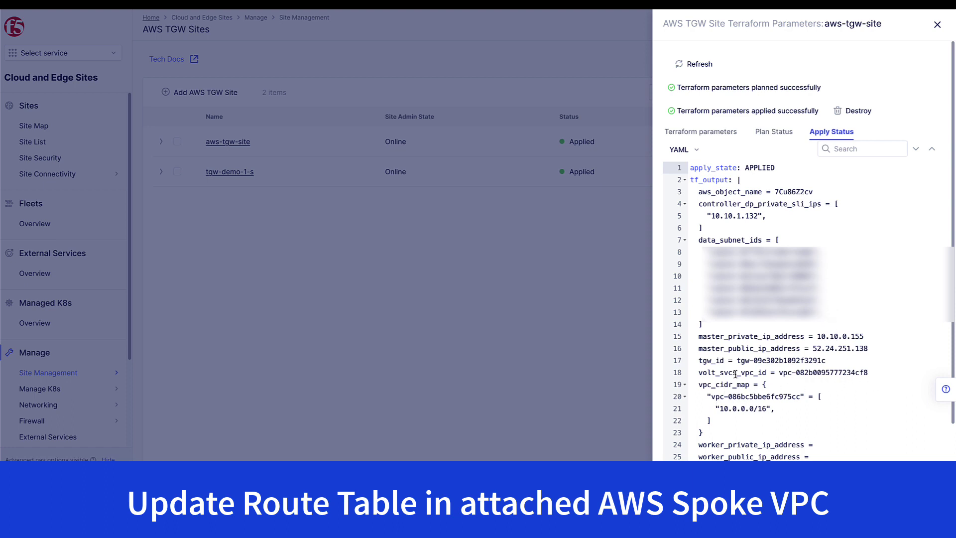
{"action": "left_click_drag", "start_coordinate": [779, 372], "coordinate": [873, 372]}
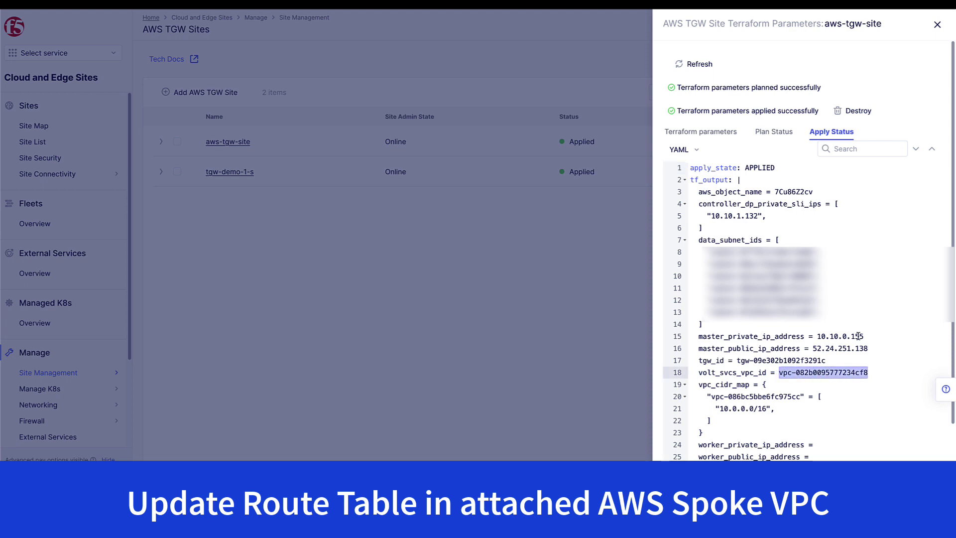
{"action": "left_click", "coordinate": [937, 26]}
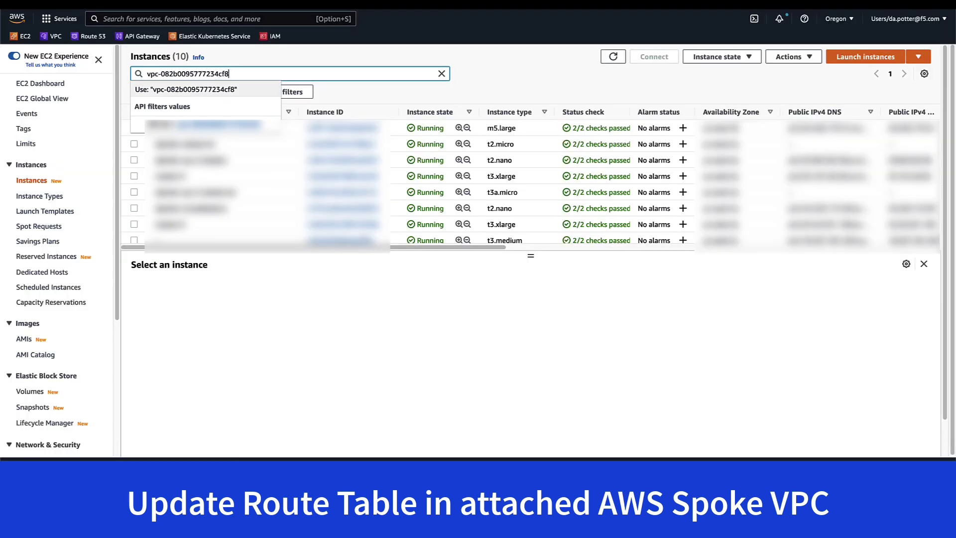
{"action": "key", "text": "Return"}
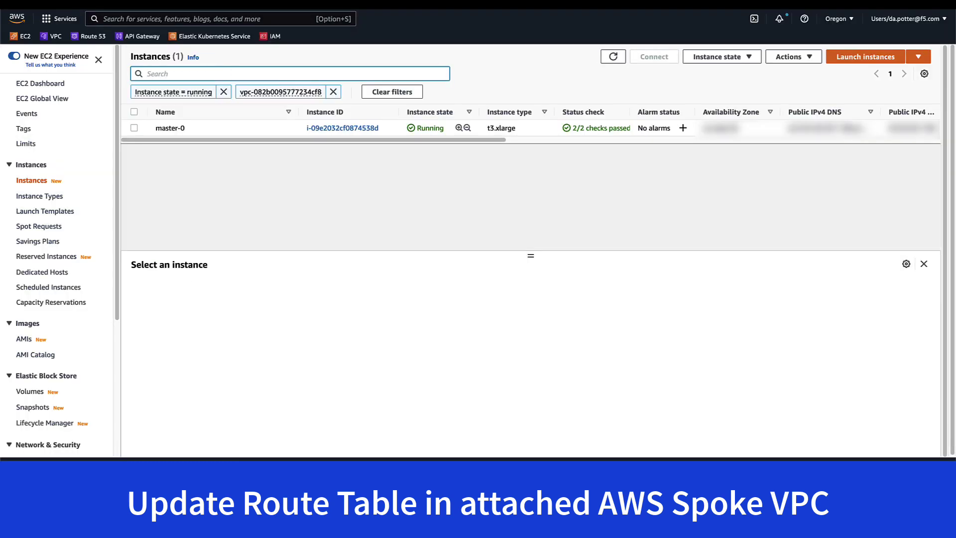
{"action": "left_click", "coordinate": [271, 133]}
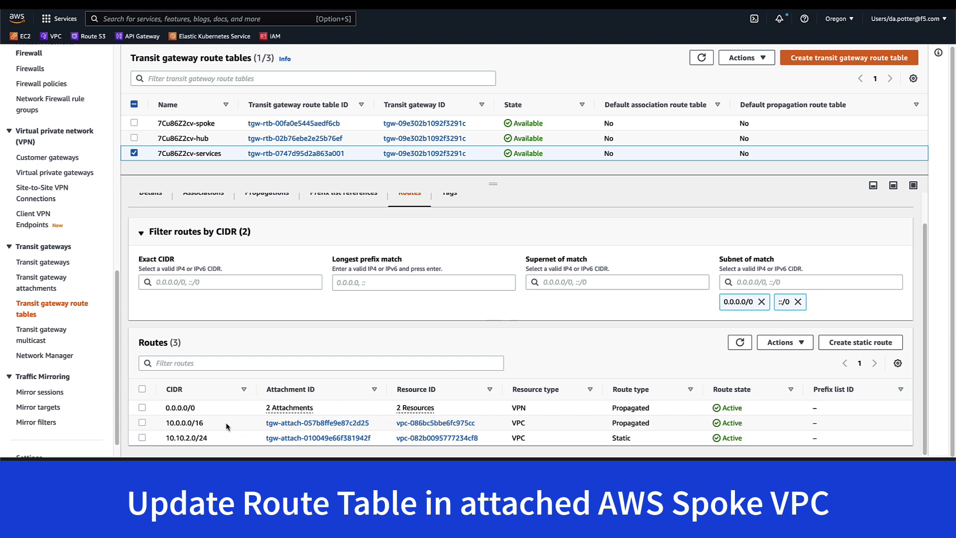
Step: Copy the VPC resource ID of the 10.0.0.0/16 route in the 7Cu86Z2cv-services transit gateway route table
{"action": "left_click", "coordinate": [142, 423]}
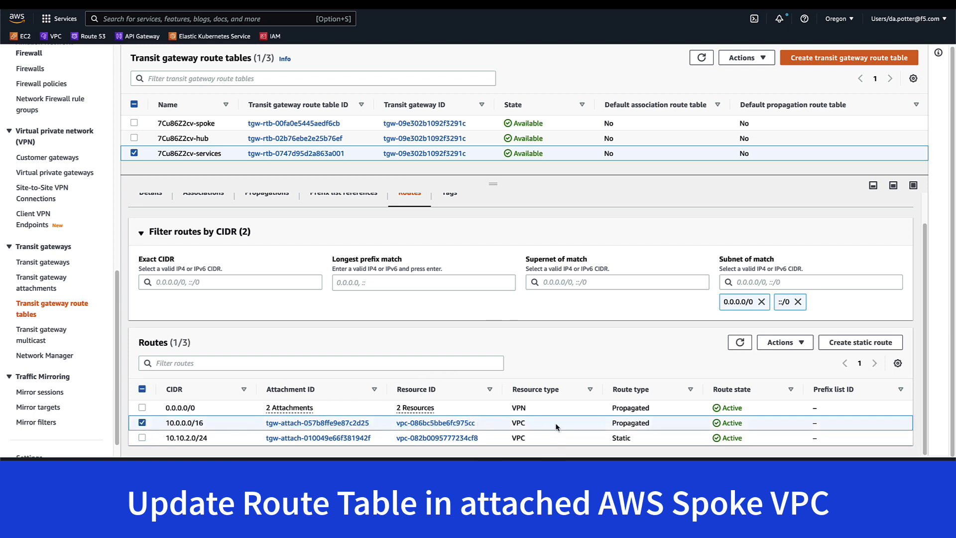
{"action": "left_click_drag", "start_coordinate": [478, 423], "coordinate": [399, 427]}
{"action": "key", "text": "ctrl+c"}
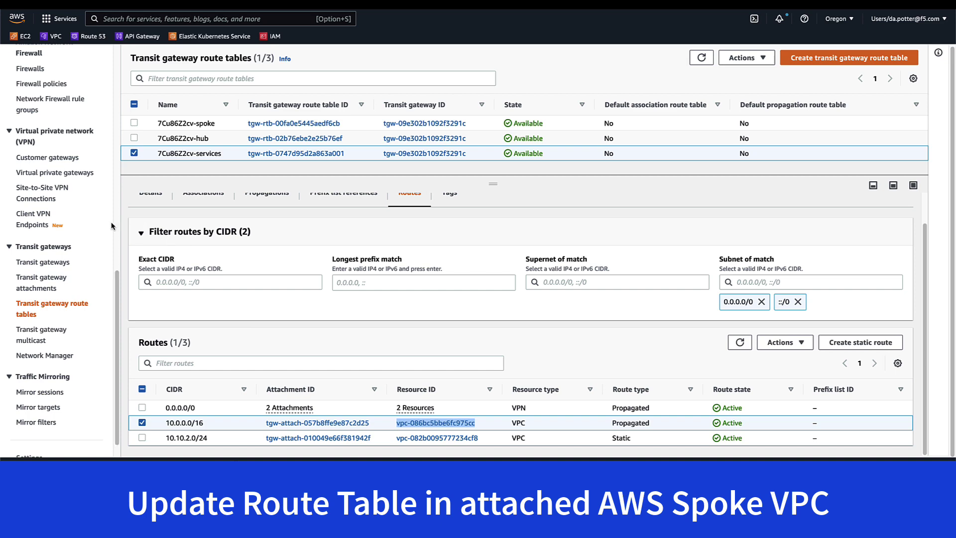
Step: Filter the VPC route tables by the copied ID vpc-086bc5bbe6fc975cc
{"action": "scroll", "coordinate": [84, 218], "scroll_direction": "up", "scroll_amount": 5}
{"action": "scroll", "coordinate": [83, 217], "scroll_direction": "up", "scroll_amount": 6}
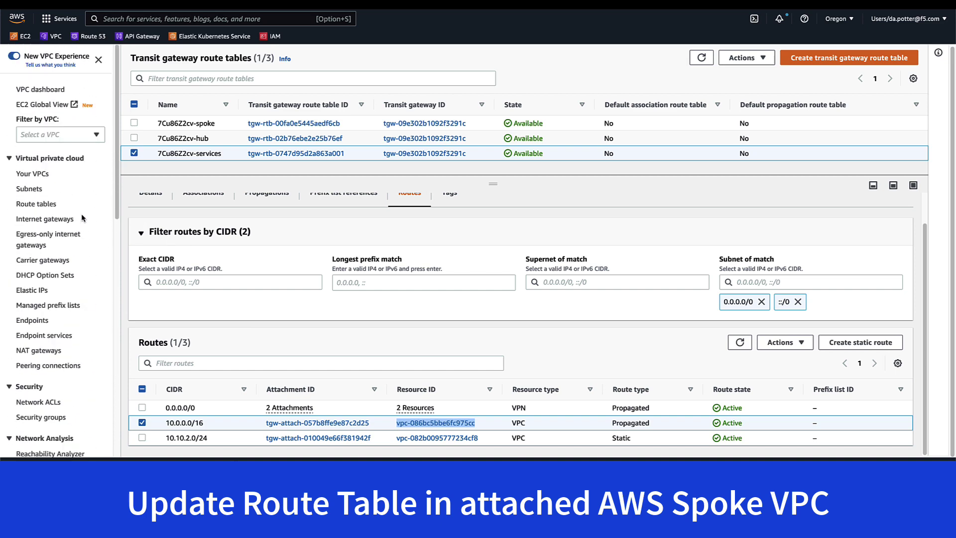
{"action": "left_click", "coordinate": [45, 204]}
{"action": "left_click", "coordinate": [164, 80]}
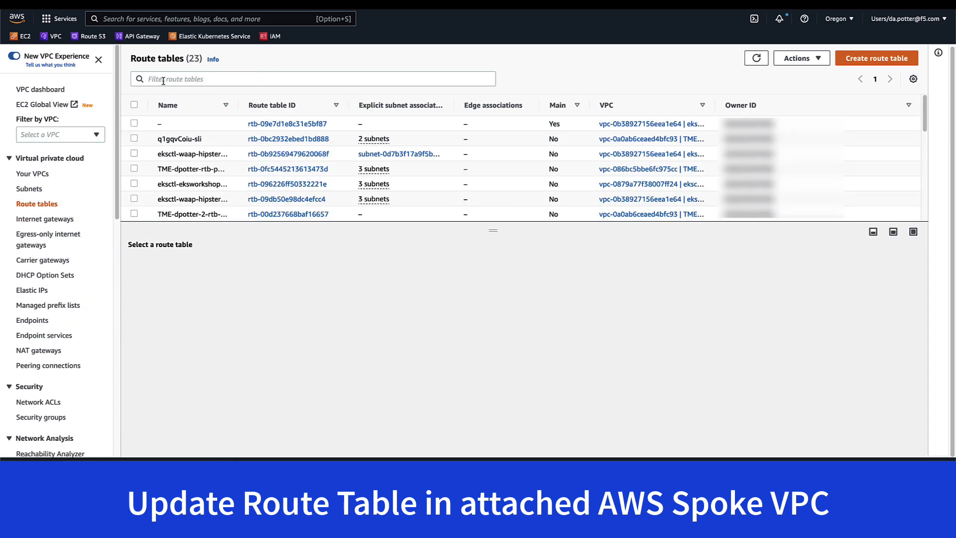
{"action": "key", "text": "ctrl+v"}
{"action": "key", "text": "Return"}
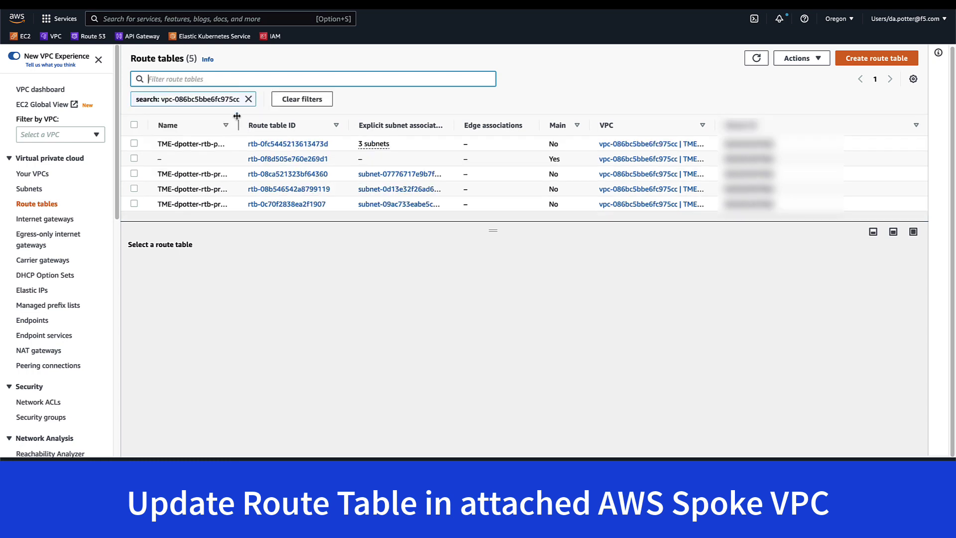
Step: Widen the Name column and examine the routes of the private1-us-west-2a route table
{"action": "left_click_drag", "start_coordinate": [242, 123], "coordinate": [305, 124]}
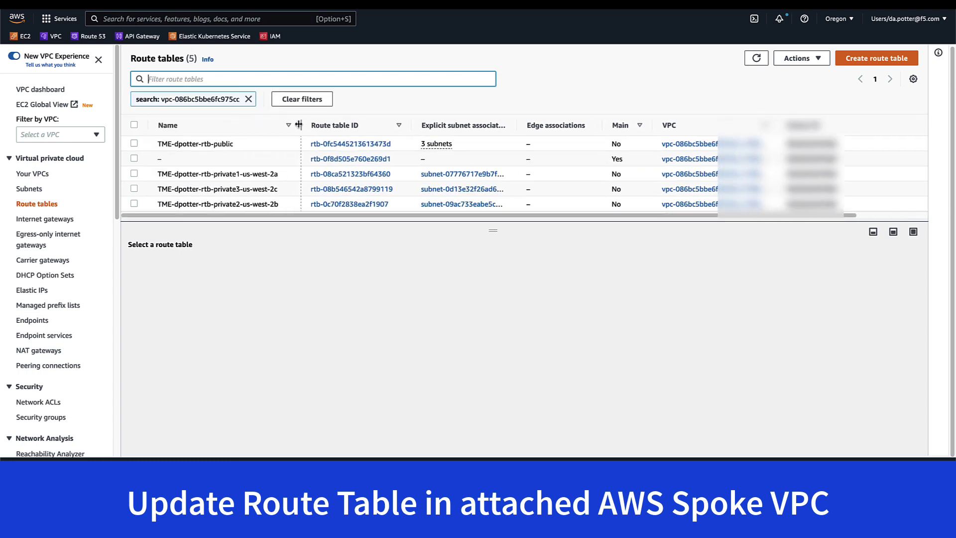
{"action": "left_click", "coordinate": [299, 179]}
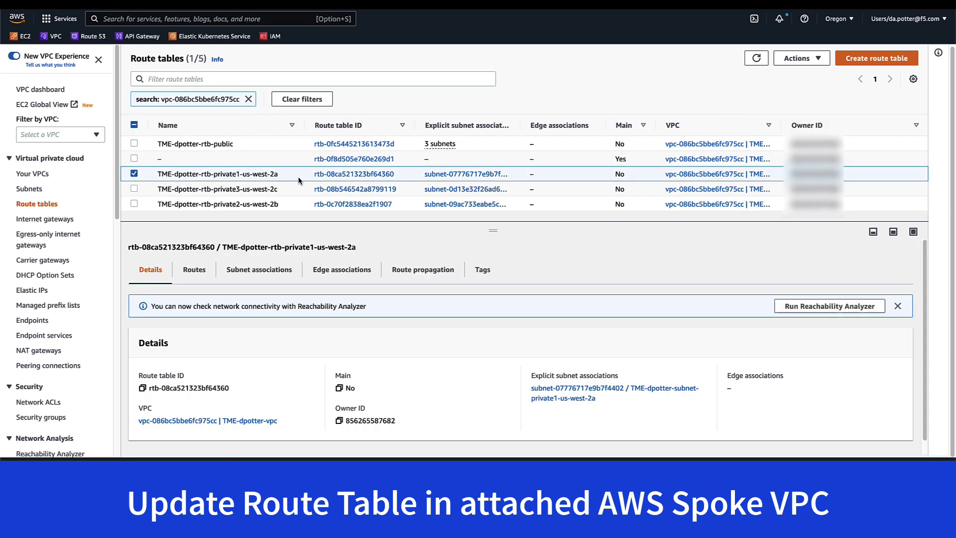
{"action": "left_click", "coordinate": [197, 274]}
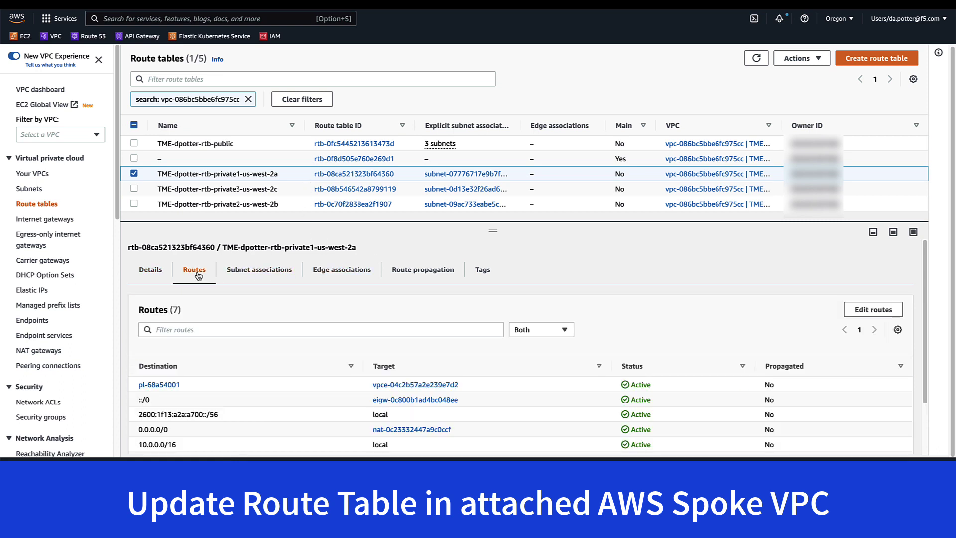
{"action": "scroll", "coordinate": [540, 417], "scroll_direction": "down", "scroll_amount": 2}
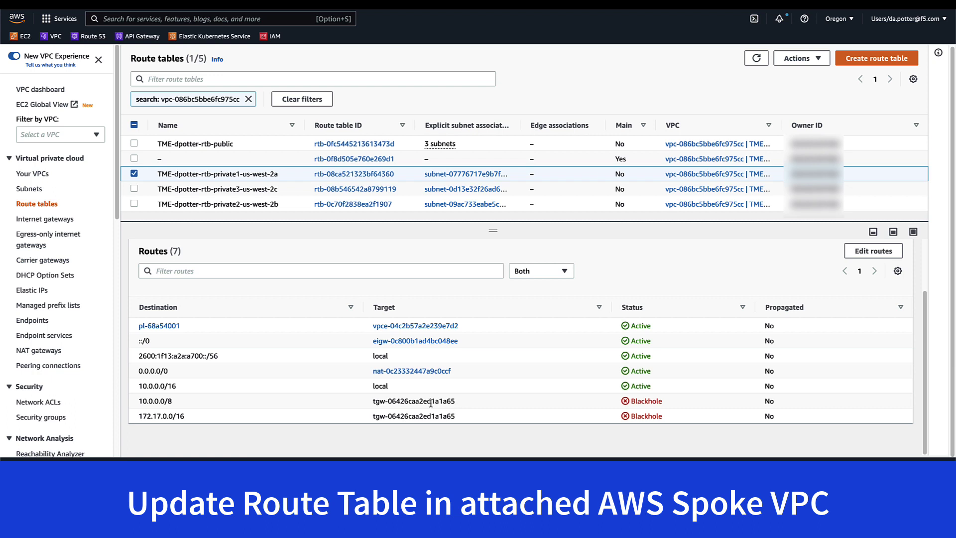
Step: Edit the table's routes and set the 10.0.0.0/8 target to transit gateway tgw-09e302b1092f3291c
{"action": "left_click", "coordinate": [869, 252]}
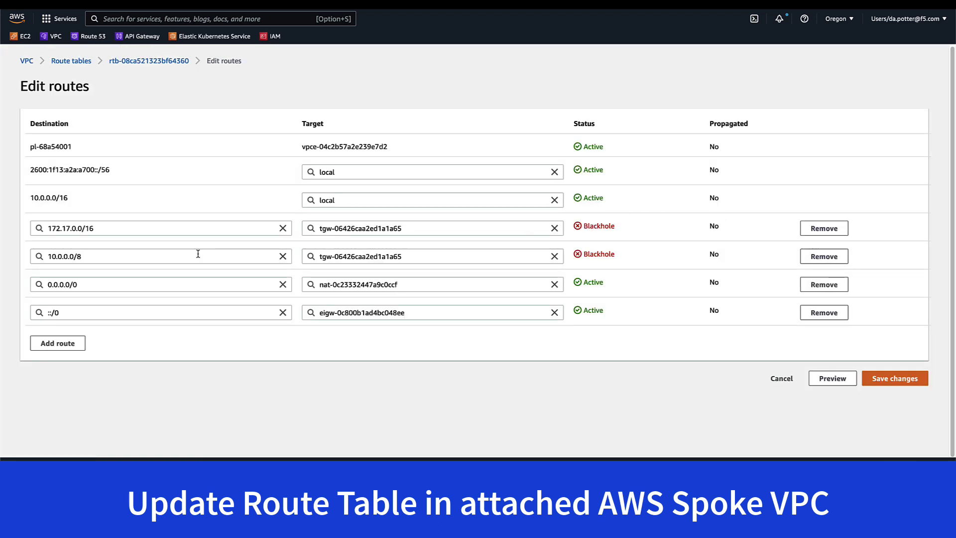
{"action": "left_click", "coordinate": [554, 256]}
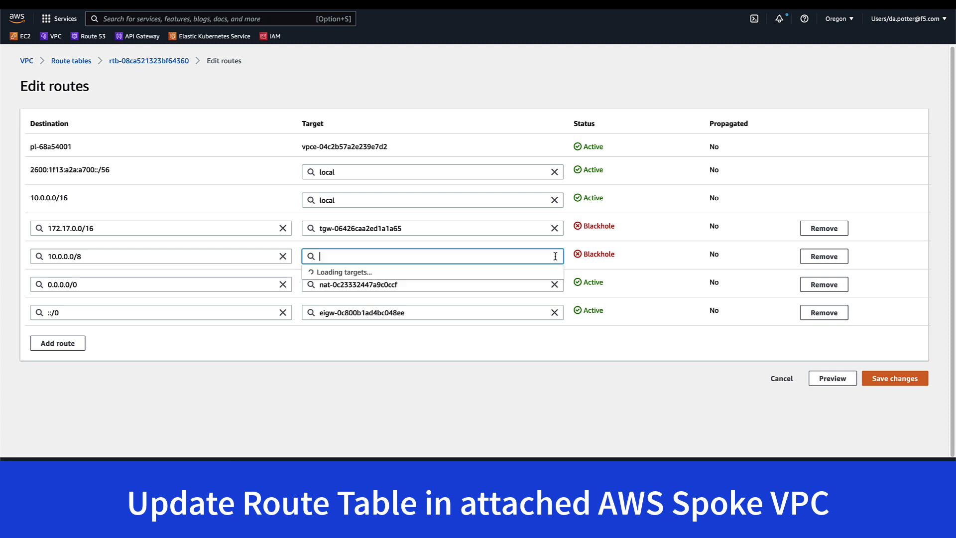
{"action": "type", "text": "tgw-"}
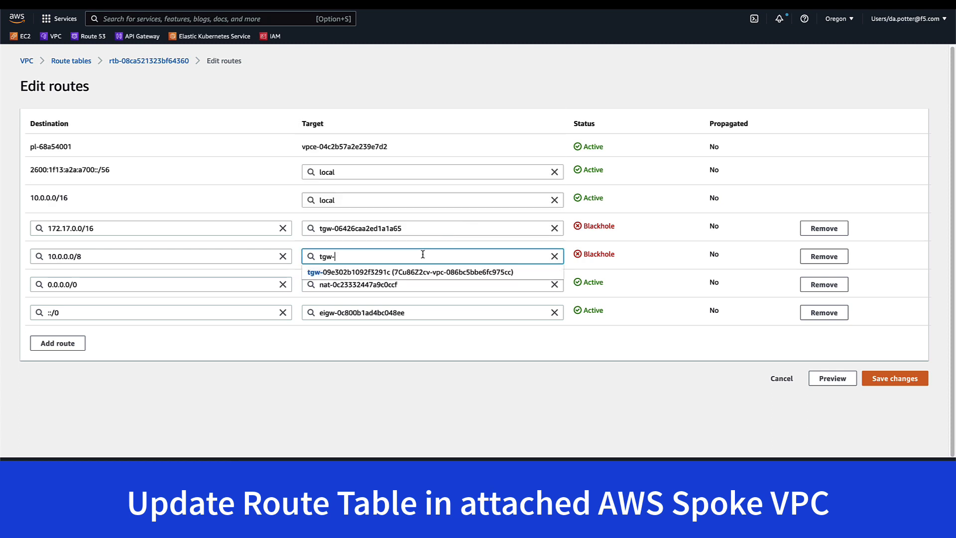
{"action": "left_click", "coordinate": [419, 272]}
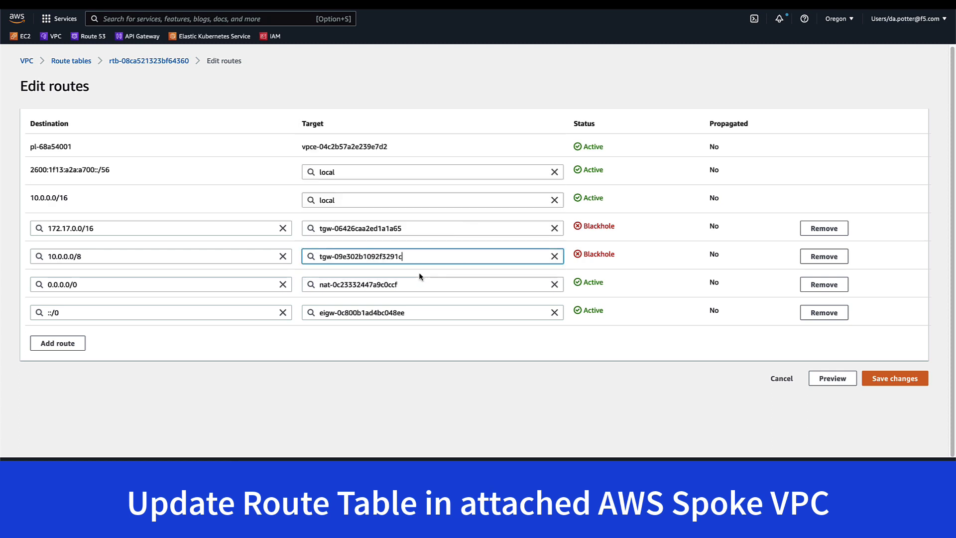
Step: Set the 172.17.0.0/16 route's target to tgw-09e302b1092f3291c and save the route changes
{"action": "left_click", "coordinate": [555, 227]}
{"action": "left_click", "coordinate": [417, 390]}
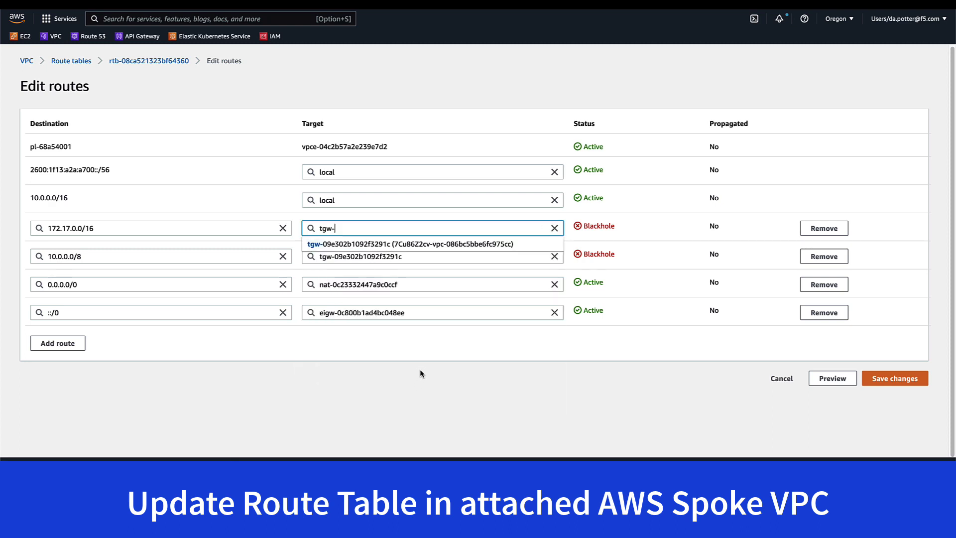
{"action": "left_click", "coordinate": [414, 247]}
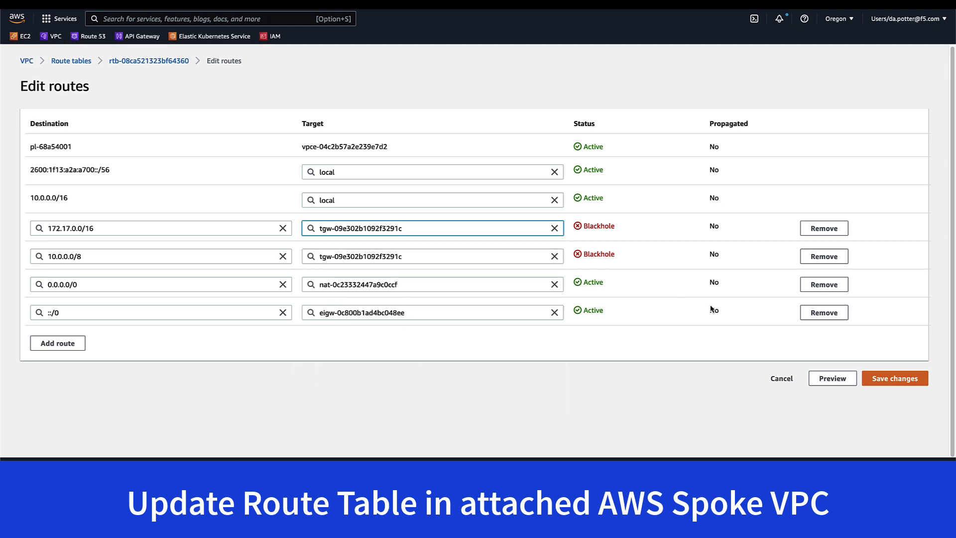
{"action": "left_click", "coordinate": [899, 379]}
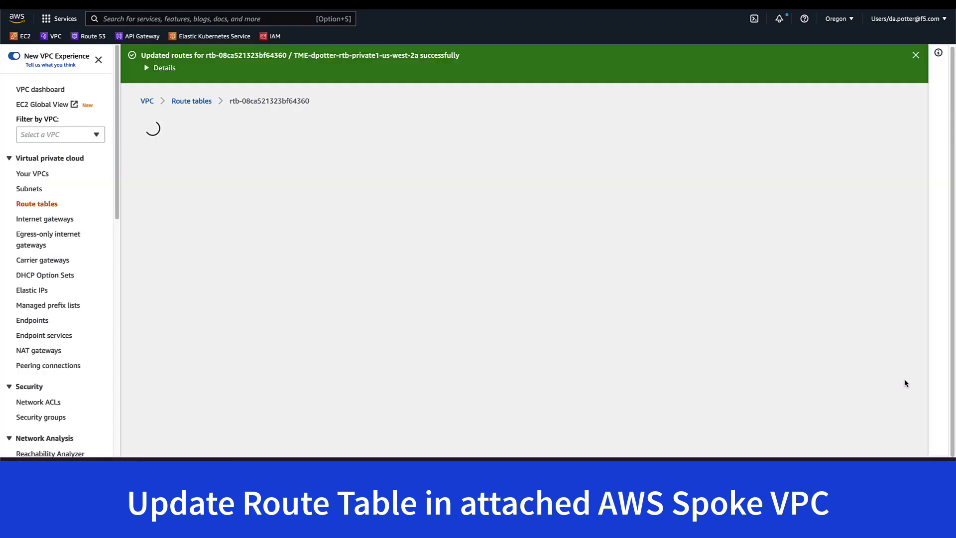
{"action": "scroll", "coordinate": [754, 352], "scroll_direction": "down", "scroll_amount": 3}
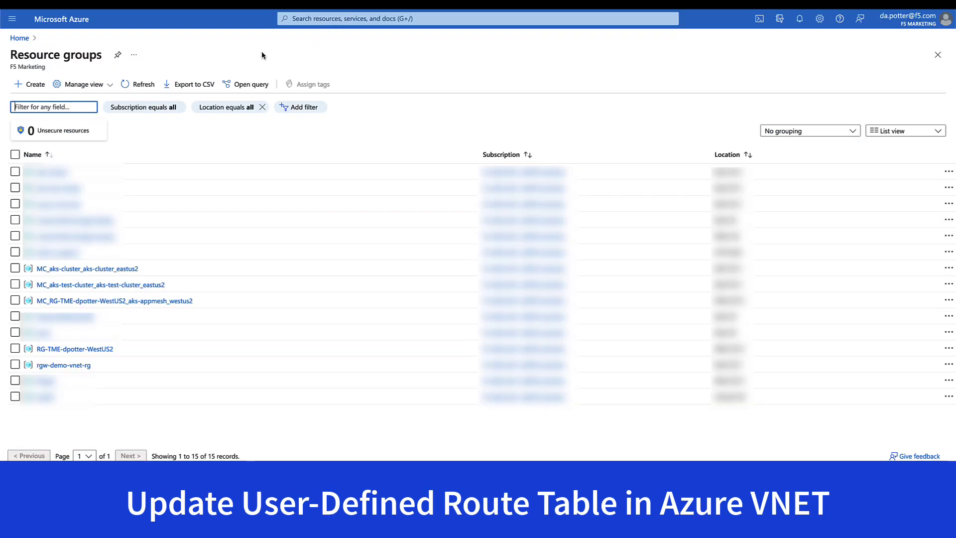
Step: Refresh the Azure resource groups and open the networking settings of virtual machine master-0 in RG-F5DC-usw2
{"action": "left_click", "coordinate": [140, 86]}
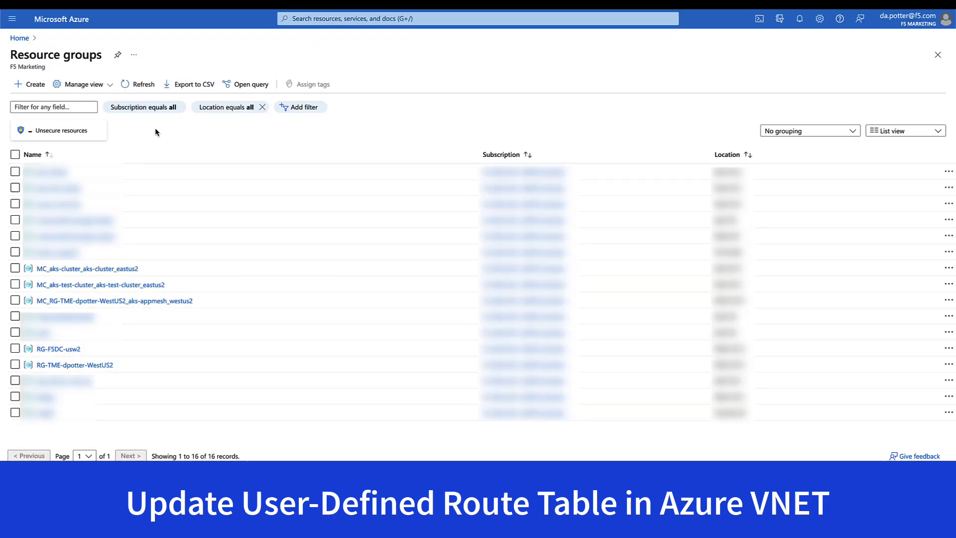
{"action": "left_click", "coordinate": [58, 349]}
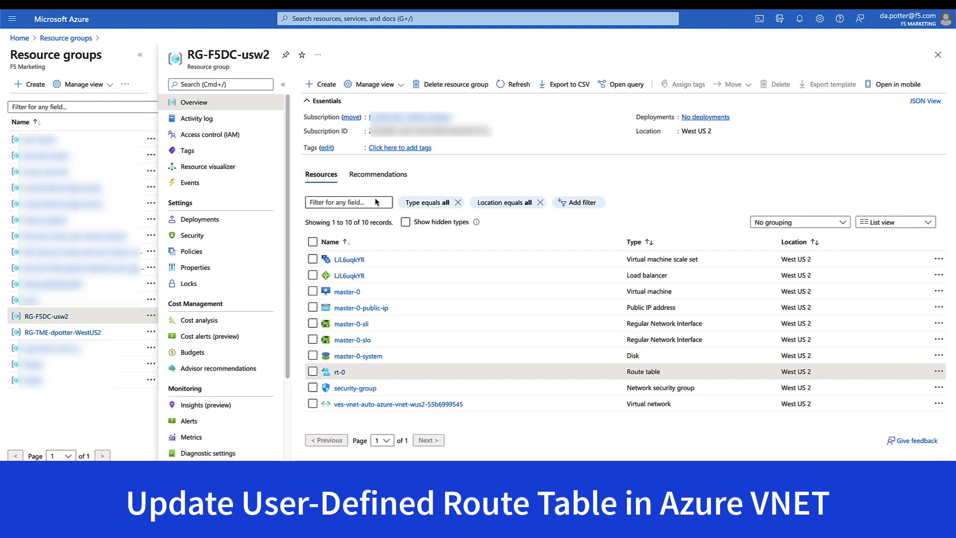
{"action": "left_click", "coordinate": [345, 293]}
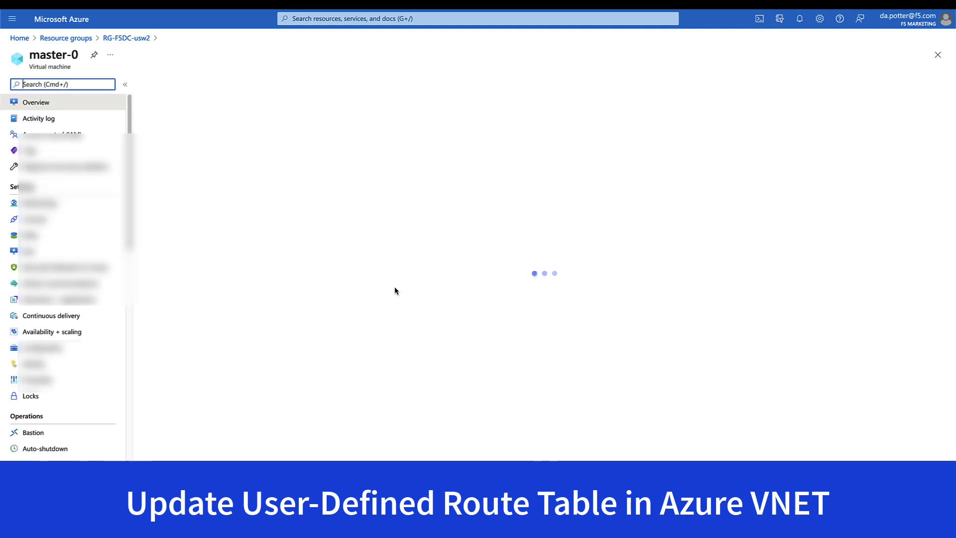
{"action": "left_click", "coordinate": [48, 208]}
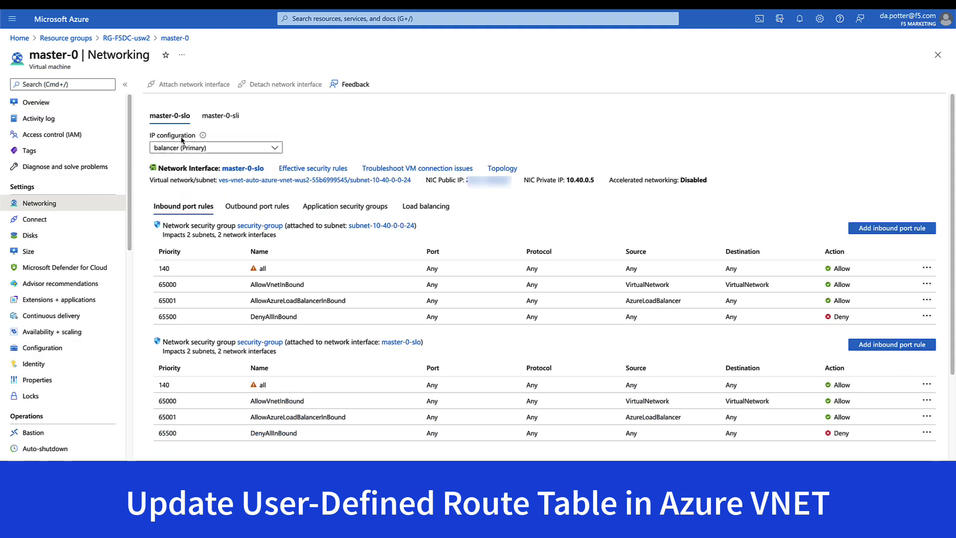
Step: Check the private IP address of master-0's master-0-sli network interface, and return to resource group RG-F5DC-usw2
{"action": "left_click", "coordinate": [220, 116]}
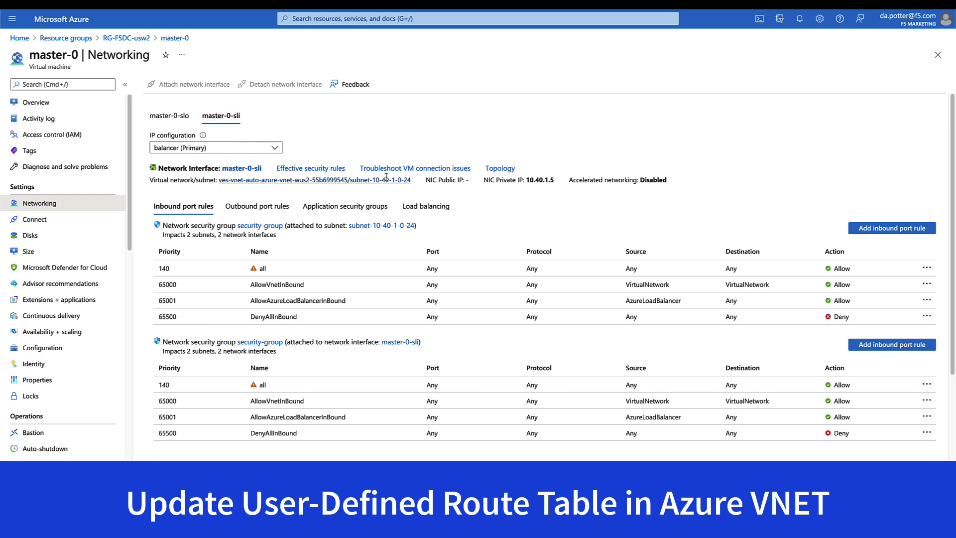
{"action": "left_click_drag", "start_coordinate": [554, 180], "coordinate": [525, 184]}
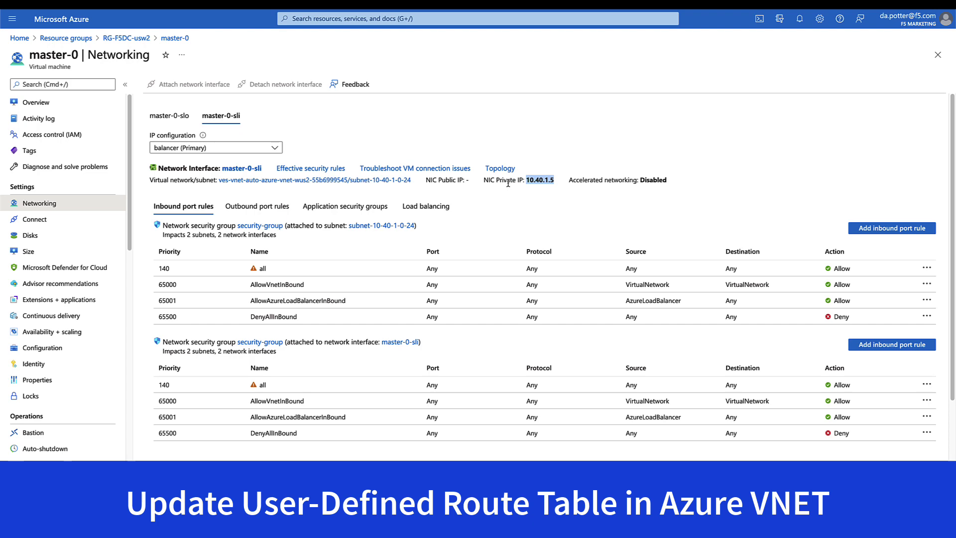
{"action": "left_click", "coordinate": [111, 39]}
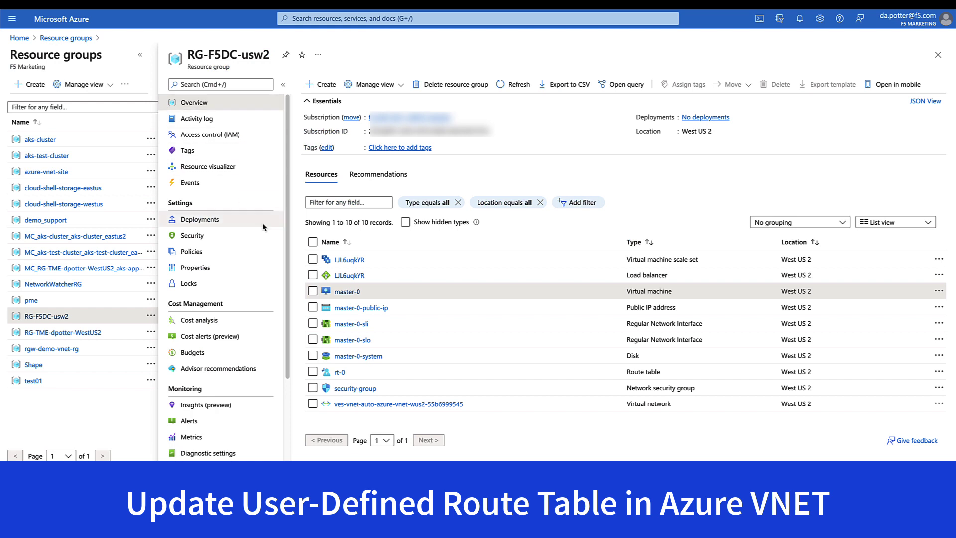
Step: Open the routes of route table rt-0 and delete the default-route entry
{"action": "left_click", "coordinate": [341, 372]}
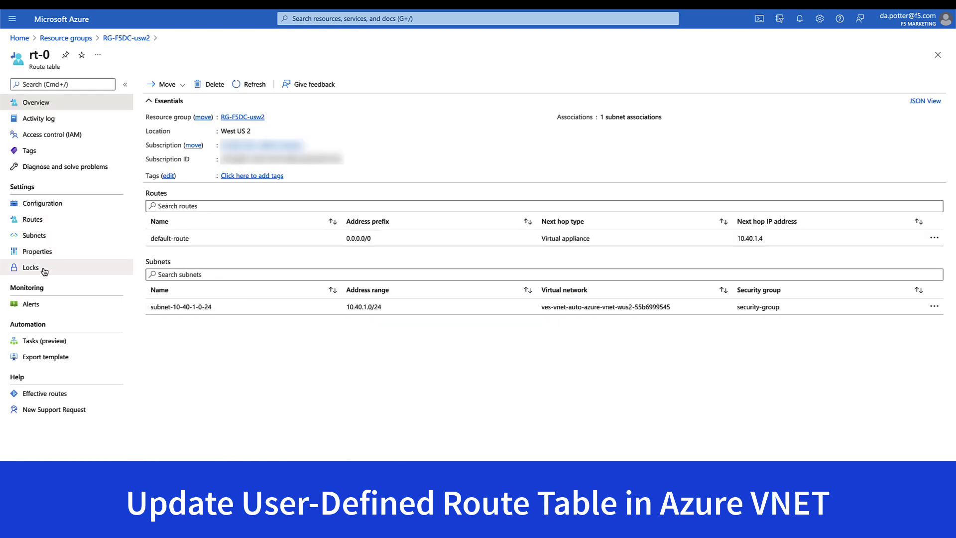
{"action": "left_click", "coordinate": [36, 220]}
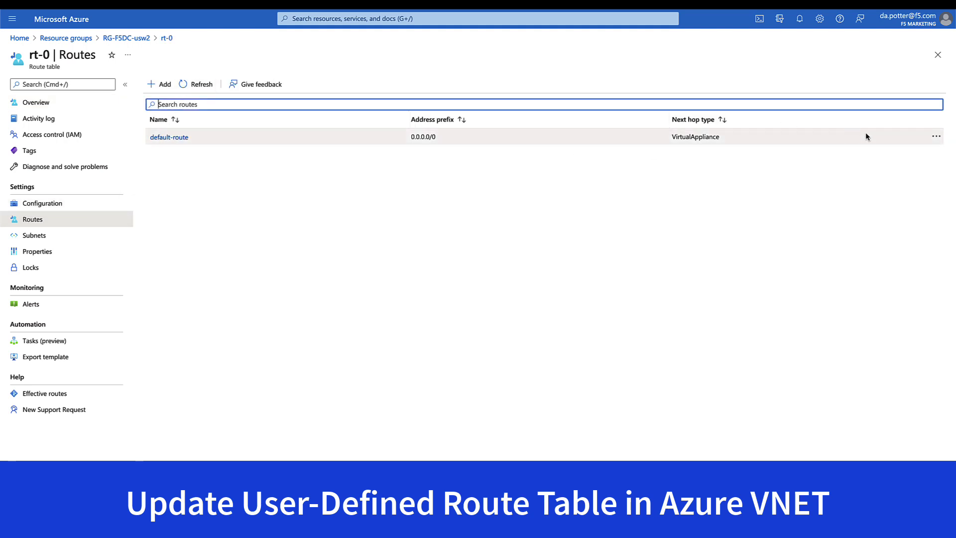
{"action": "left_click", "coordinate": [936, 136]}
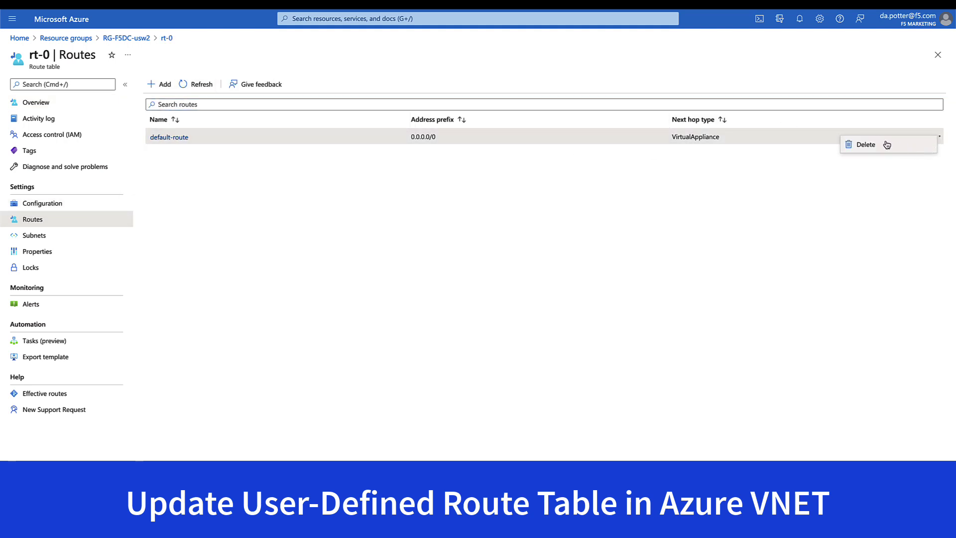
{"action": "left_click", "coordinate": [867, 144]}
{"action": "left_click", "coordinate": [806, 198]}
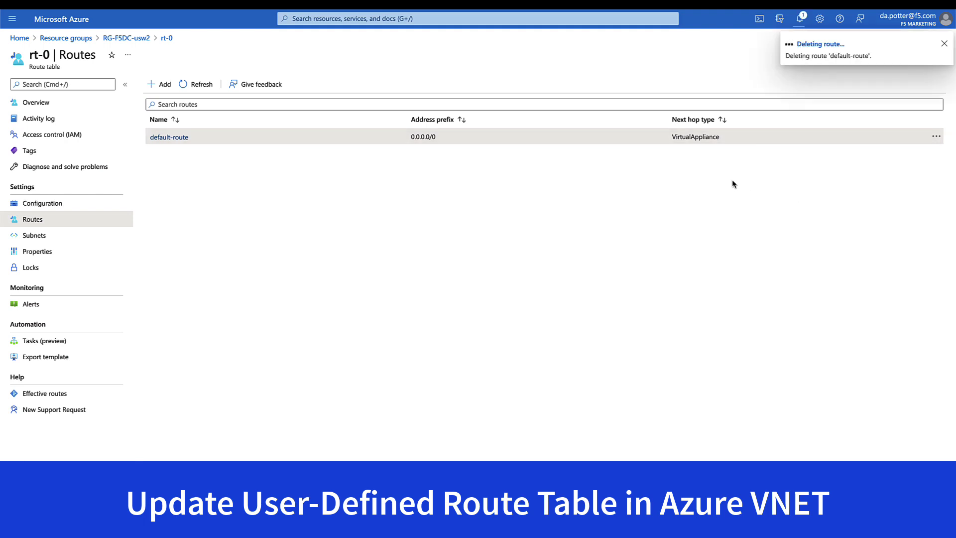
Step: Add a route named SLI-route to rt-0 for IP Addresses destination 0.0.0.0/0, with next hop type Virtual appliance and next hop address 10.40.1.5
{"action": "left_click", "coordinate": [150, 89]}
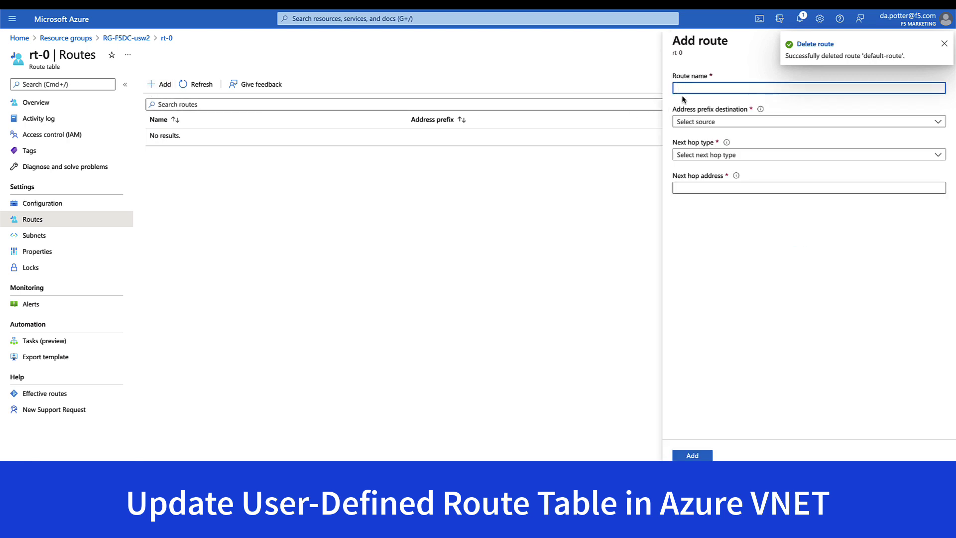
{"action": "type", "text": "SLI-route"}
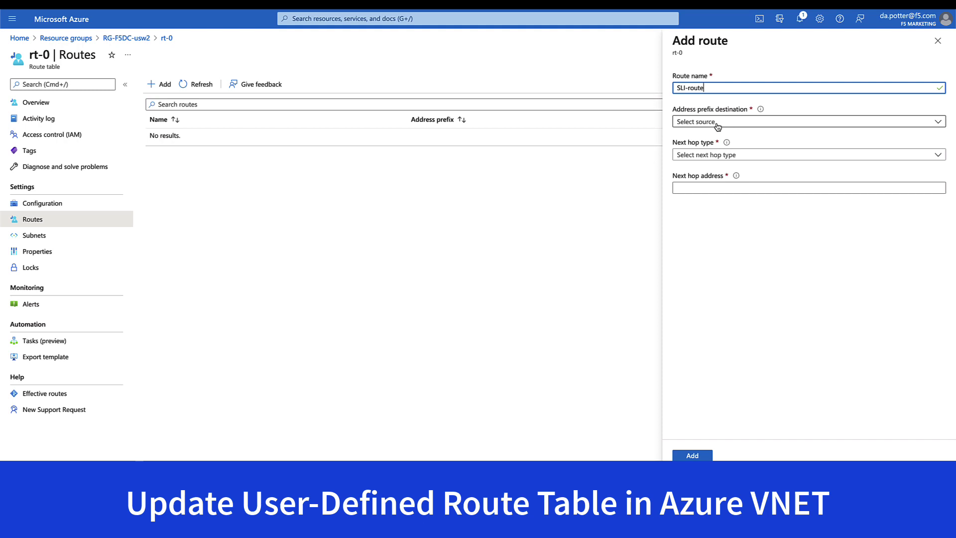
{"action": "left_click", "coordinate": [717, 125]}
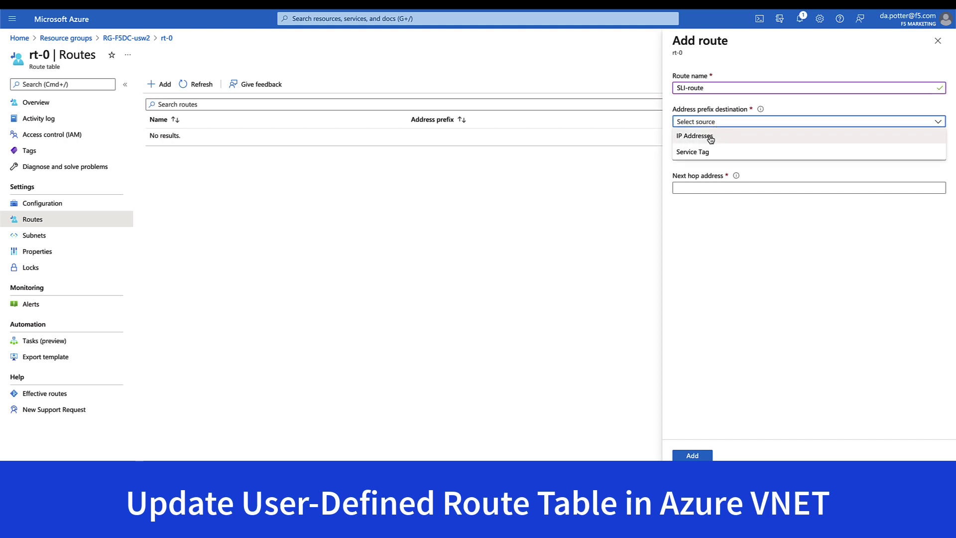
{"action": "left_click", "coordinate": [710, 140]}
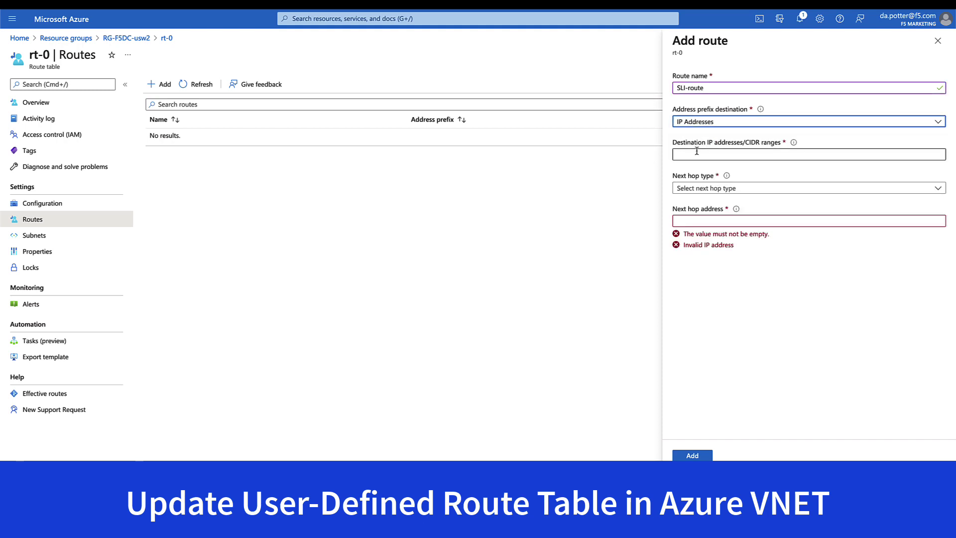
{"action": "left_click", "coordinate": [695, 156]}
{"action": "type", "text": "0.0.0.0/0"}
{"action": "left_click", "coordinate": [690, 192]}
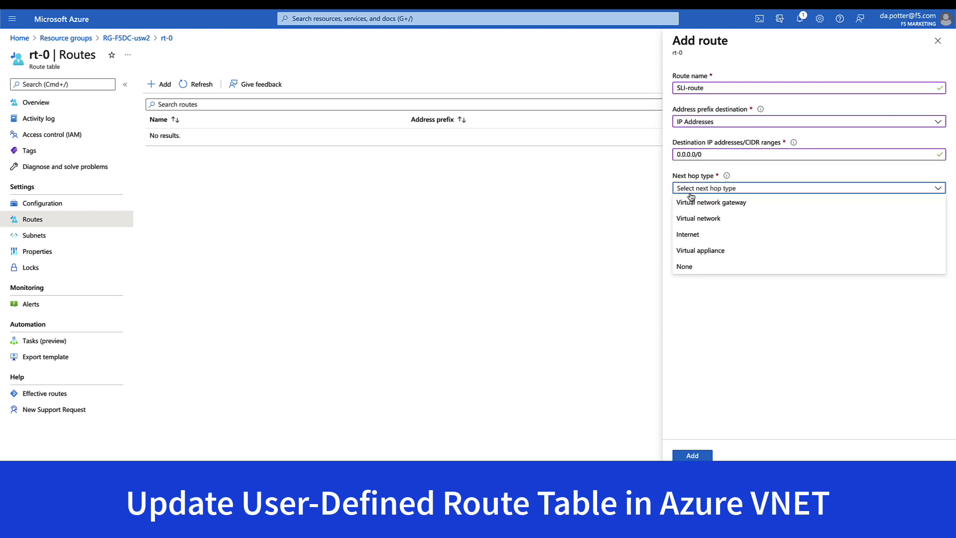
{"action": "left_click", "coordinate": [702, 250]}
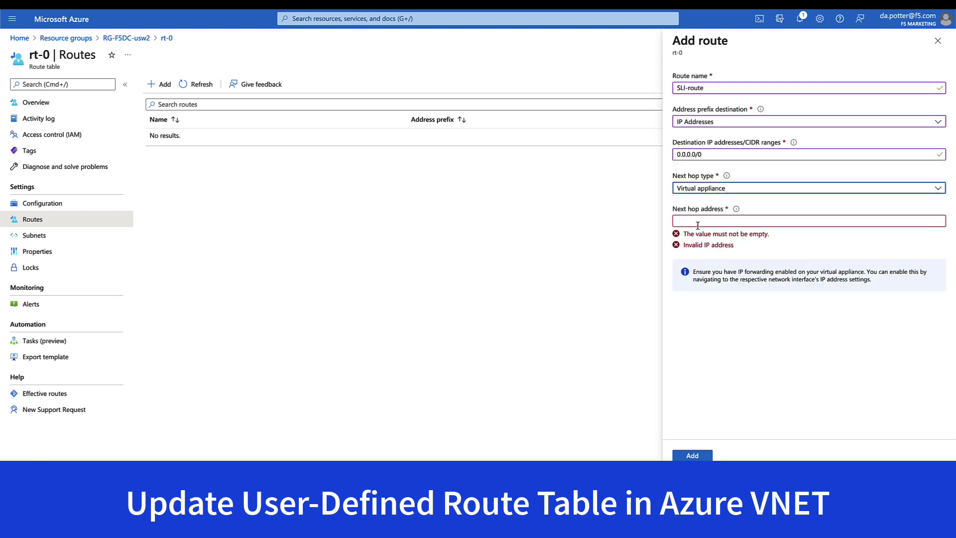
{"action": "left_click", "coordinate": [698, 224]}
{"action": "type", "text": "10.40.15"}
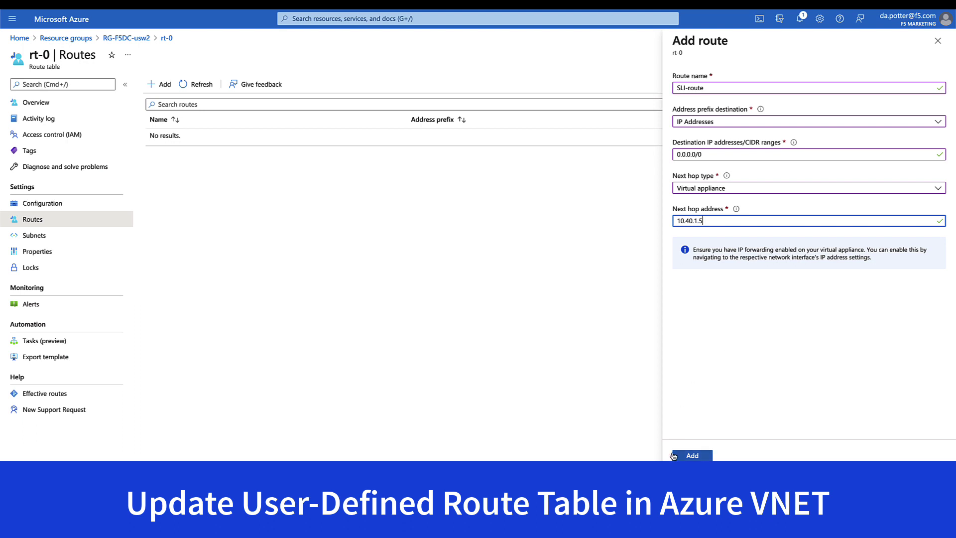
{"action": "left_click", "coordinate": [684, 456]}
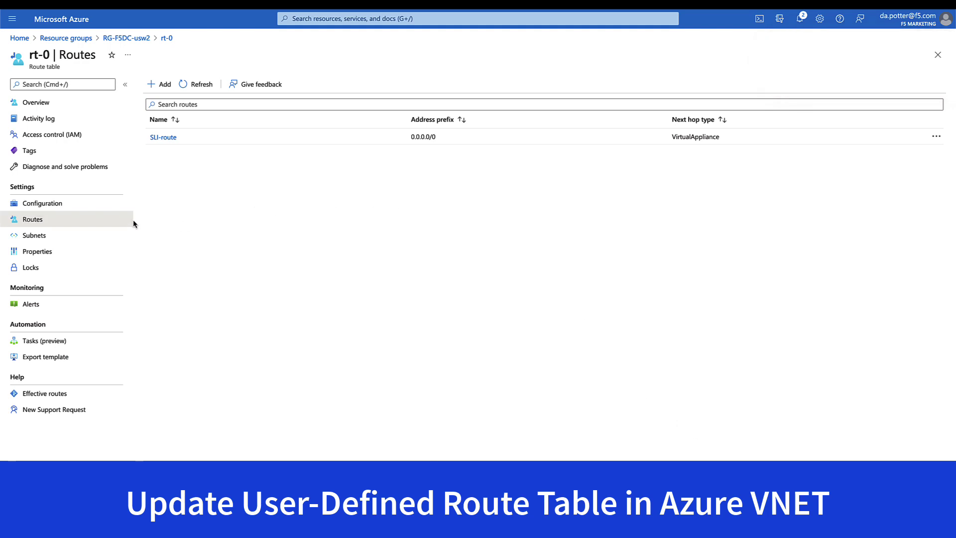
Step: Start a peering on RG-F5DC-usw2's virtual network, naming the remote link after the TME virtual network and the local link likewise with prefix "to-"
{"action": "left_click", "coordinate": [140, 40]}
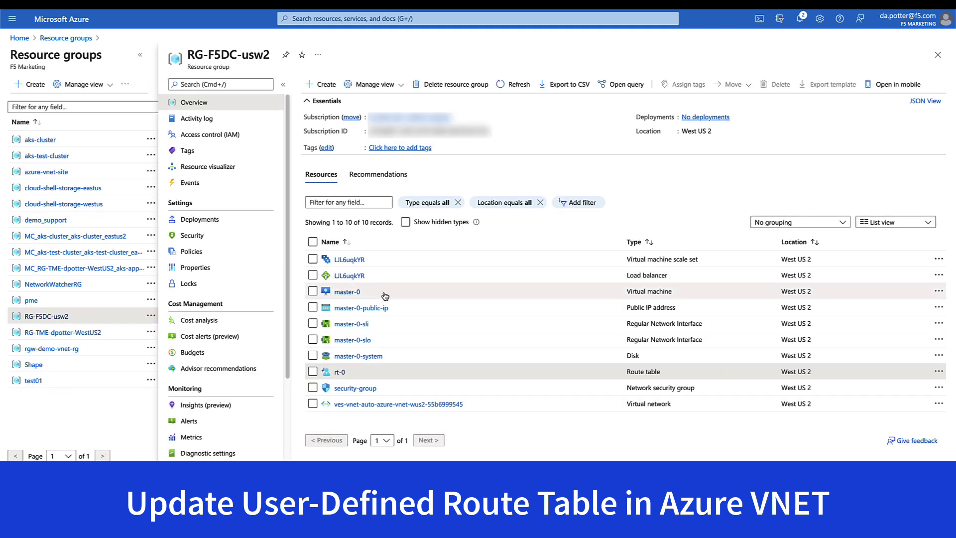
{"action": "left_click", "coordinate": [360, 405]}
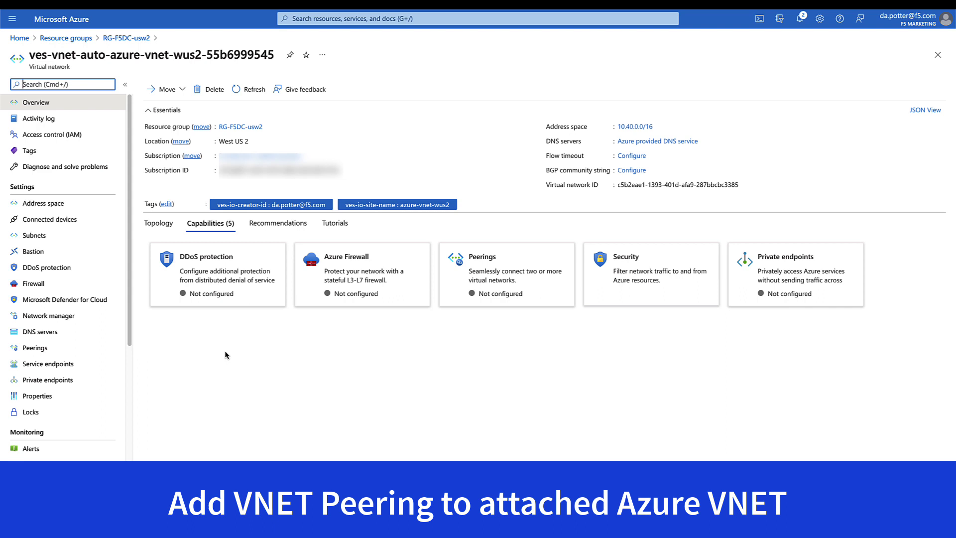
{"action": "left_click", "coordinate": [58, 348]}
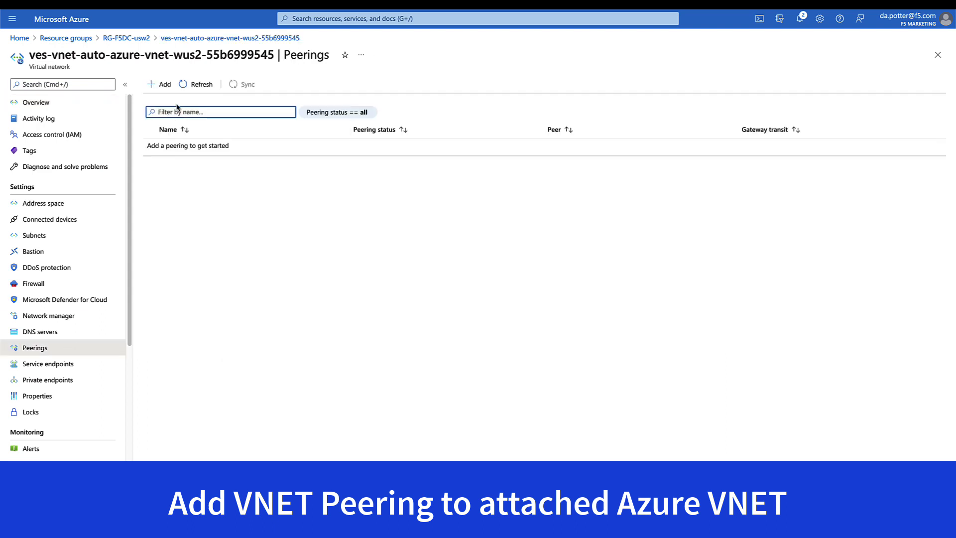
{"action": "left_click", "coordinate": [161, 85]}
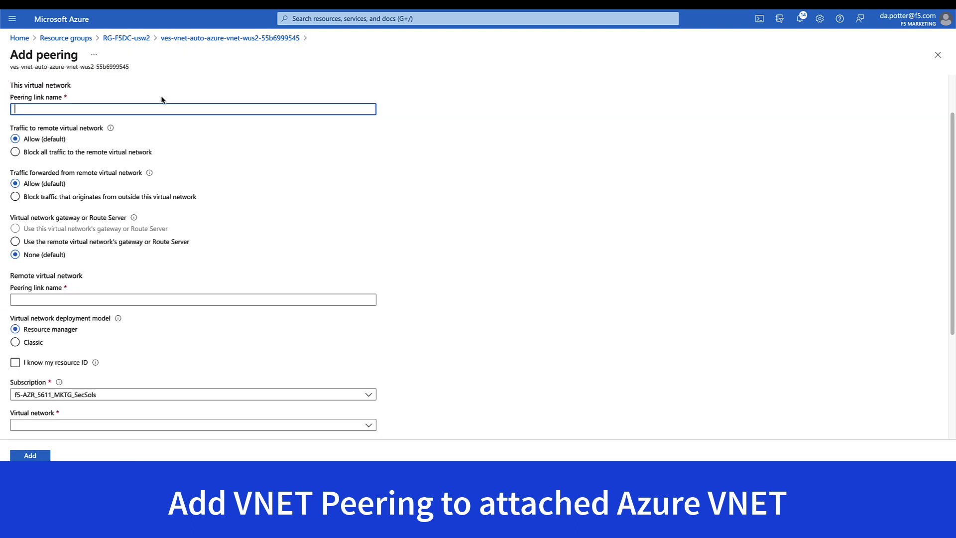
{"action": "type", "text": "to-vnet-TME-dpotter"}
{"action": "left_click", "coordinate": [69, 301]}
{"action": "type", "text": "vnet-TME-dpotter"}
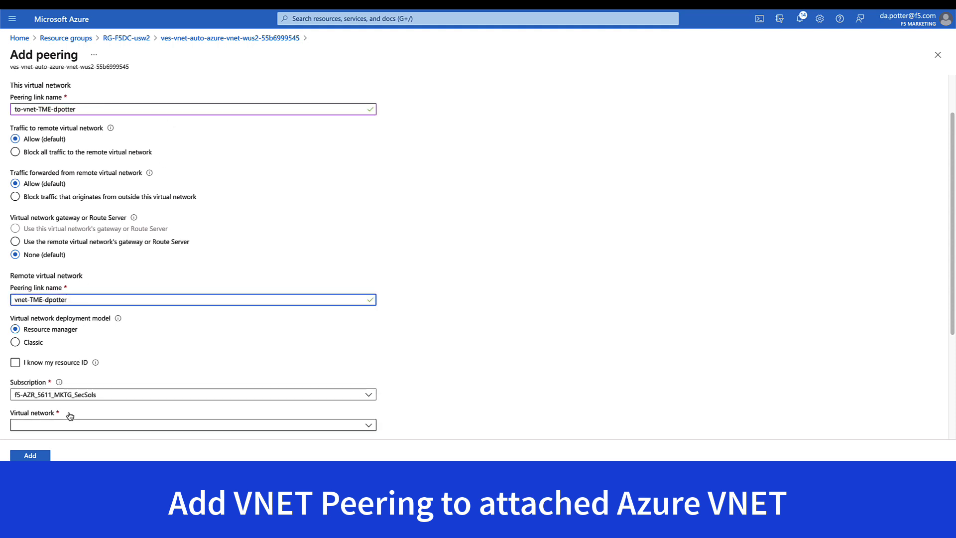
Step: Select the TME virtual network as the remote virtual network and add the peering with the default traffic settings
{"action": "left_click", "coordinate": [69, 424]}
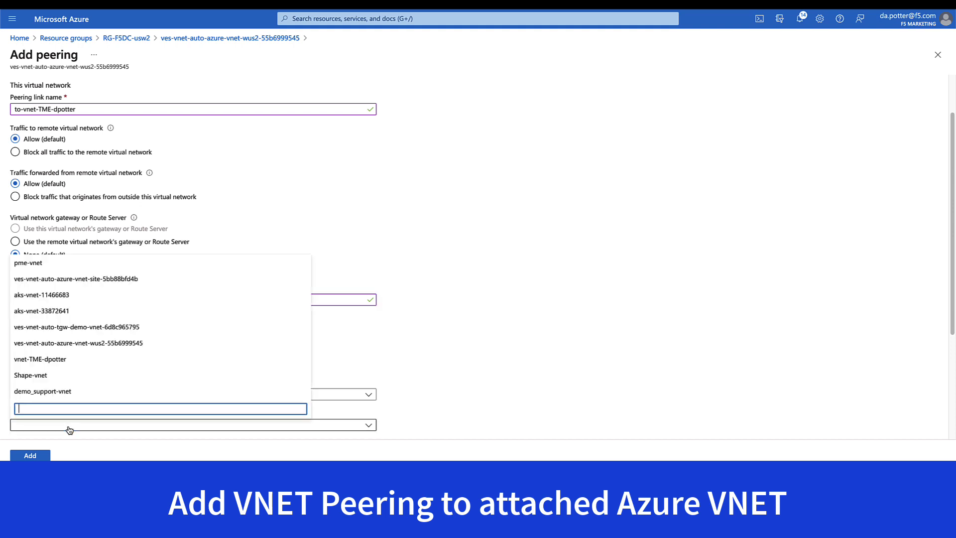
{"action": "left_click", "coordinate": [59, 359]}
{"action": "scroll", "coordinate": [439, 382], "scroll_direction": "down", "scroll_amount": 3}
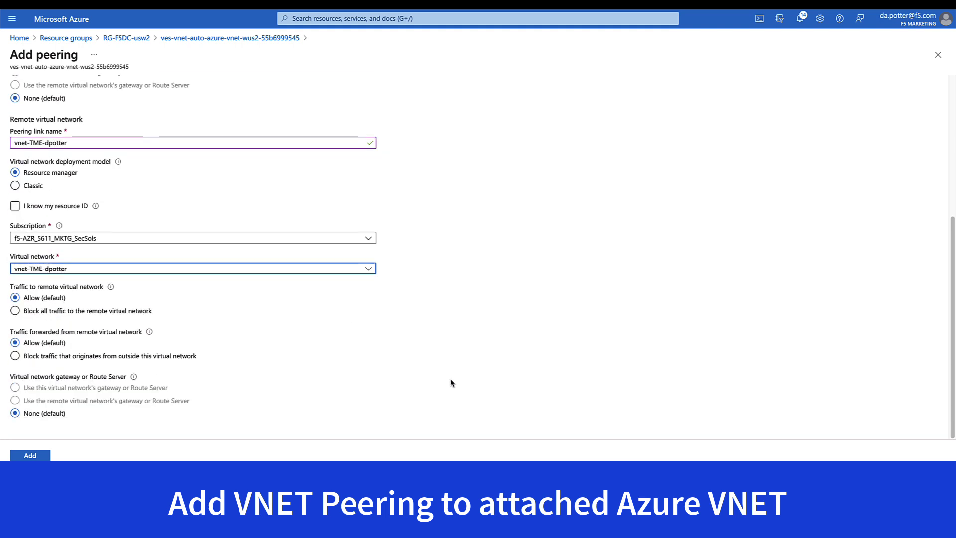
{"action": "left_click", "coordinate": [30, 456]}
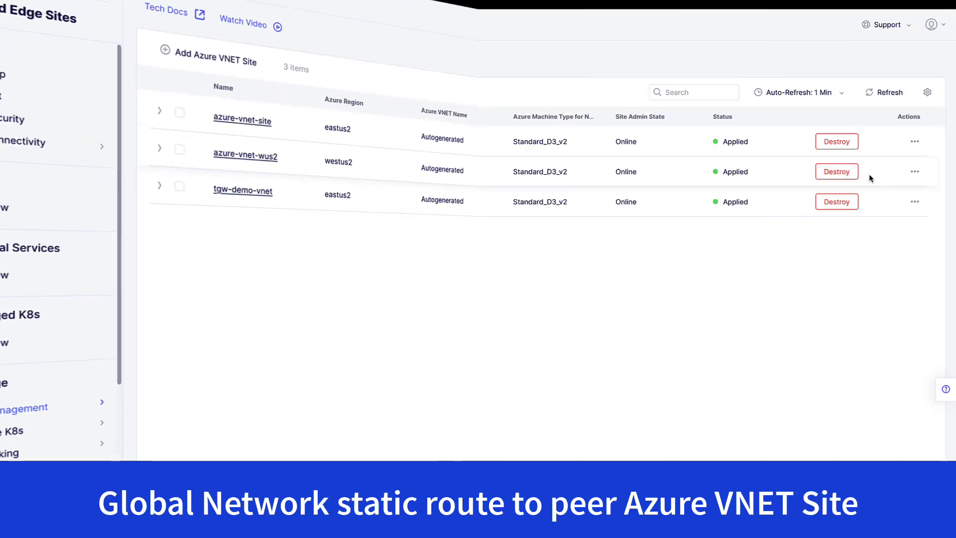
Step: Switch to the F5 Distributed Cloud Console and open azure-vnet-wus2's two-interface ingress/egress gateway configuration for editing
{"action": "left_click", "coordinate": [915, 172]}
{"action": "left_click", "coordinate": [876, 214]}
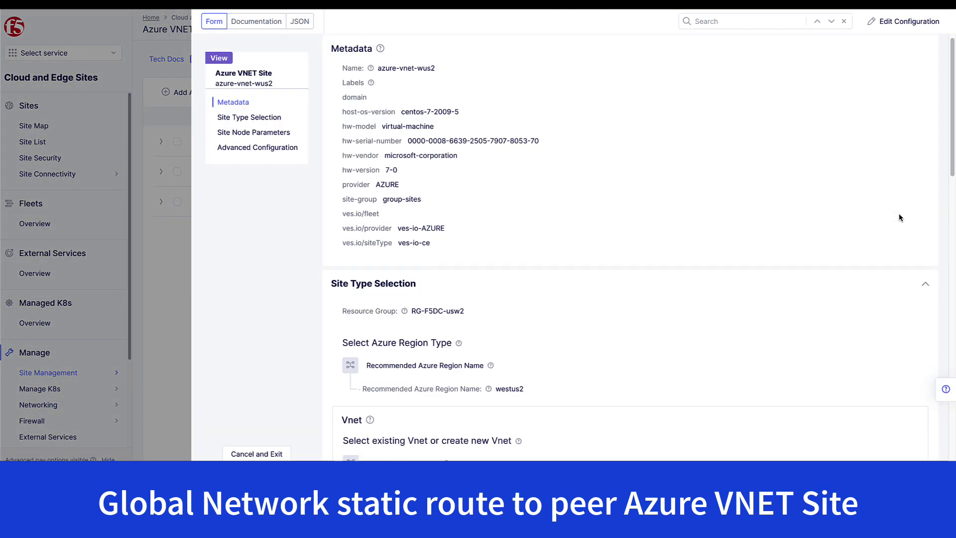
{"action": "left_click", "coordinate": [904, 21]}
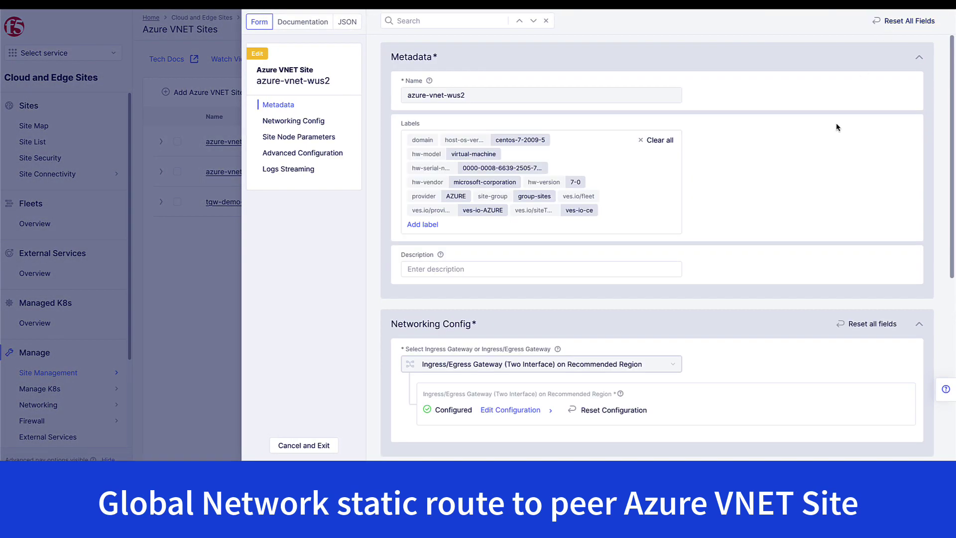
{"action": "scroll", "coordinate": [728, 320], "scroll_direction": "down", "scroll_amount": 15}
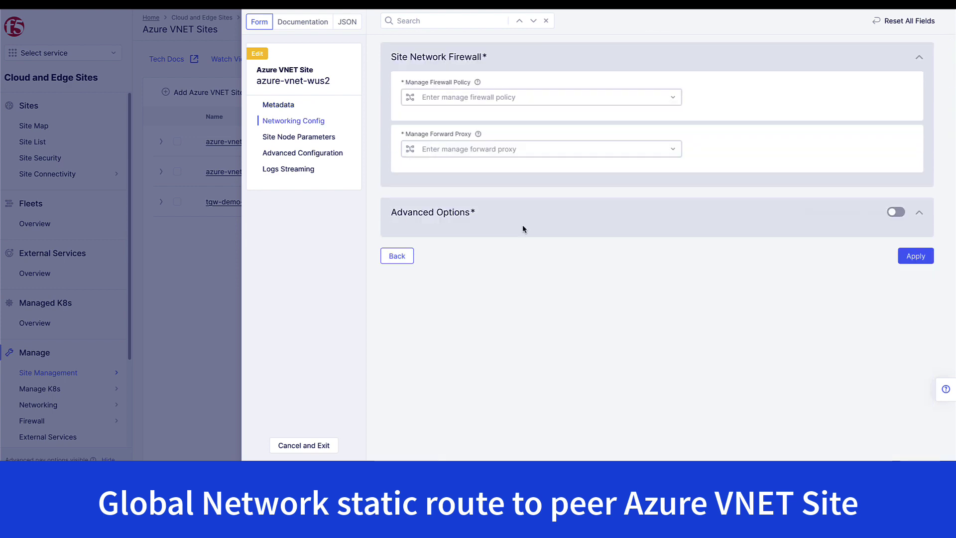
{"action": "left_click", "coordinate": [522, 225]}
{"action": "scroll", "coordinate": [781, 313], "scroll_direction": "down", "scroll_amount": 4}
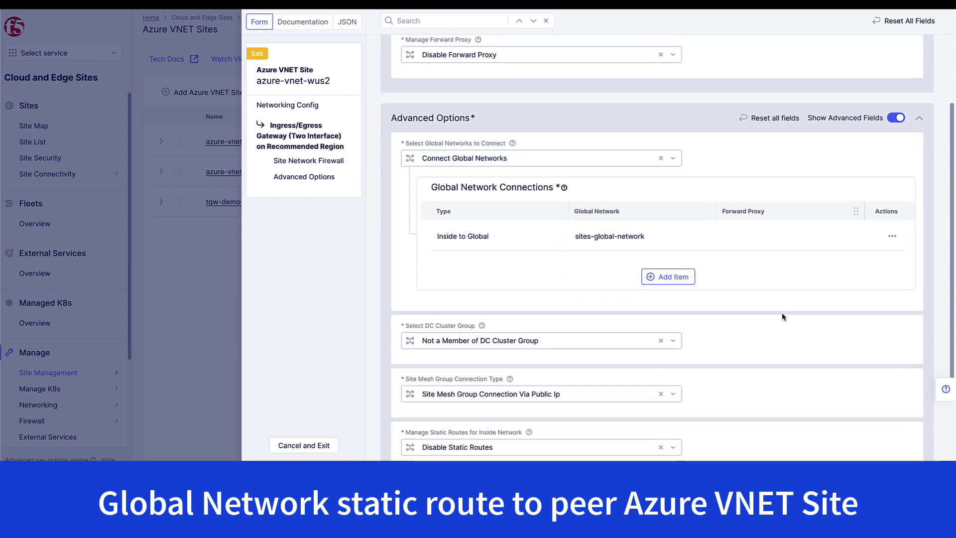
Step: Set the inside network to Manage Static routes and open the configuration of a new Custom Static Route
{"action": "scroll", "coordinate": [782, 316], "scroll_direction": "down", "scroll_amount": 1}
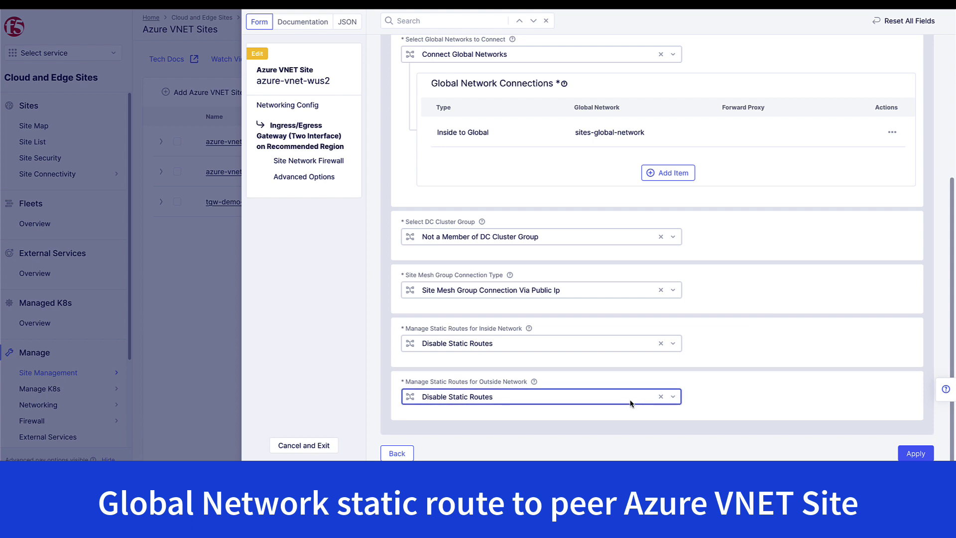
{"action": "left_click", "coordinate": [604, 343]}
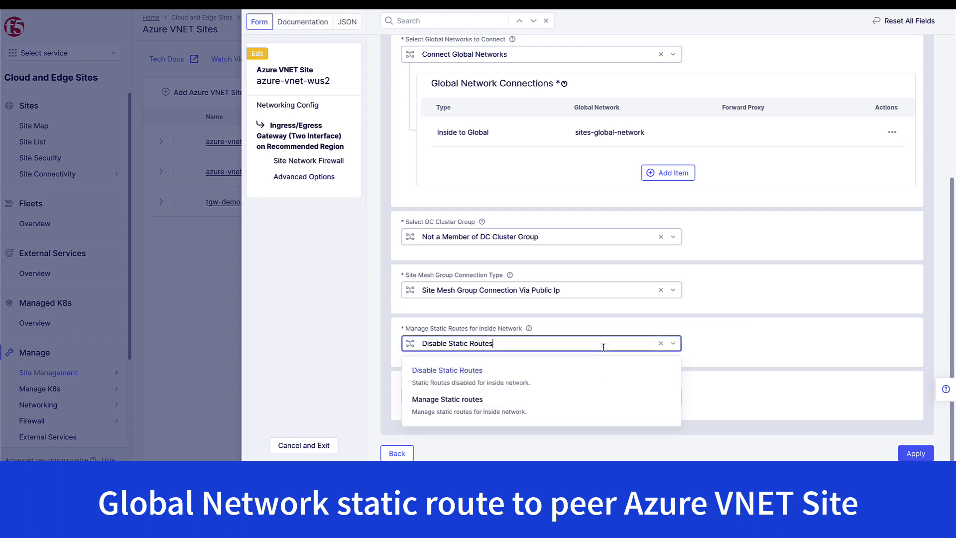
{"action": "left_click", "coordinate": [577, 408]}
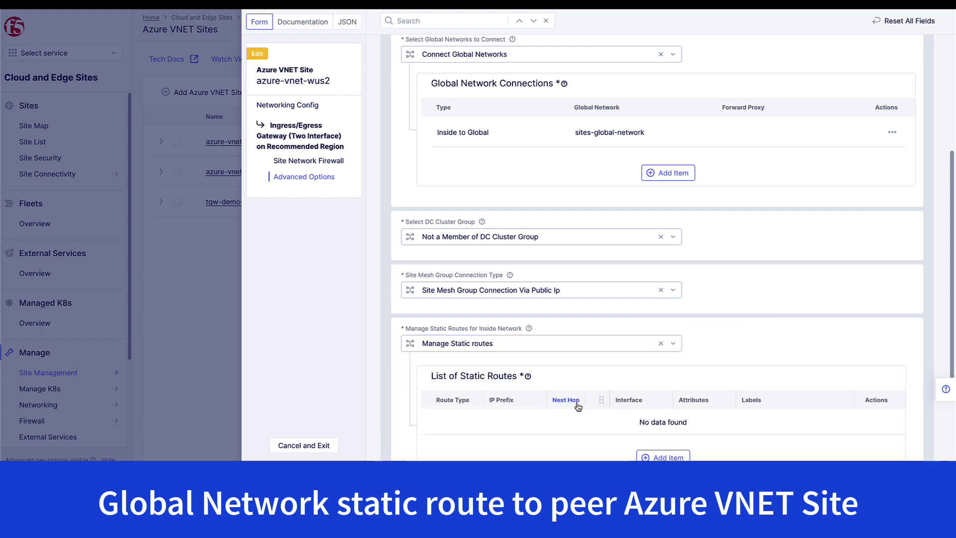
{"action": "left_click", "coordinate": [662, 455]}
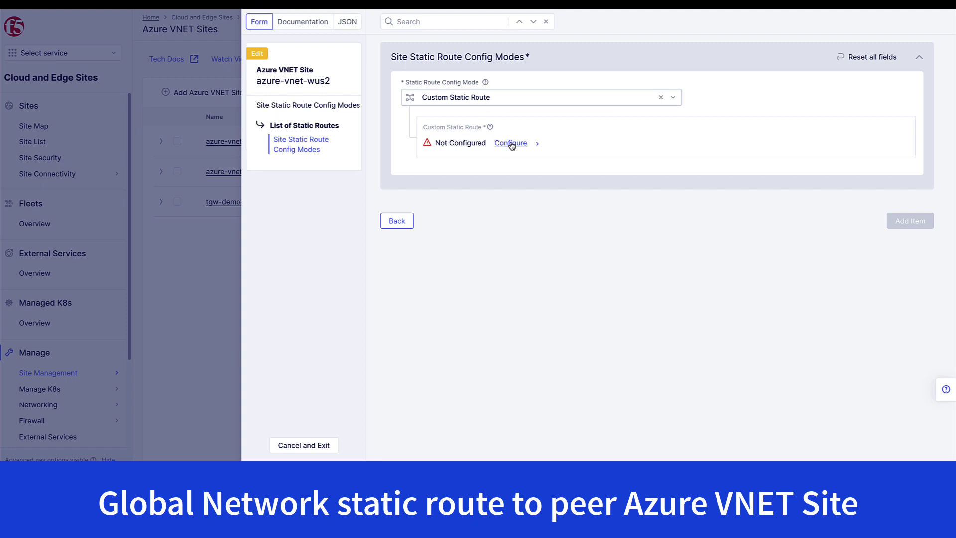
{"action": "left_click", "coordinate": [510, 144]}
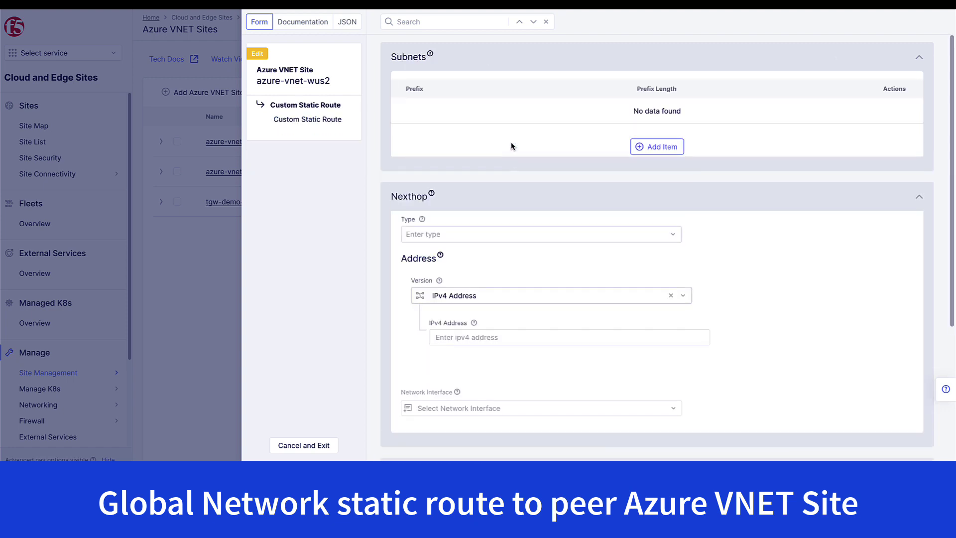
Step: Add the IPv4 subnet with prefix 172.17.0.0 and prefix length 16 to the custom static route
{"action": "left_click", "coordinate": [642, 147]}
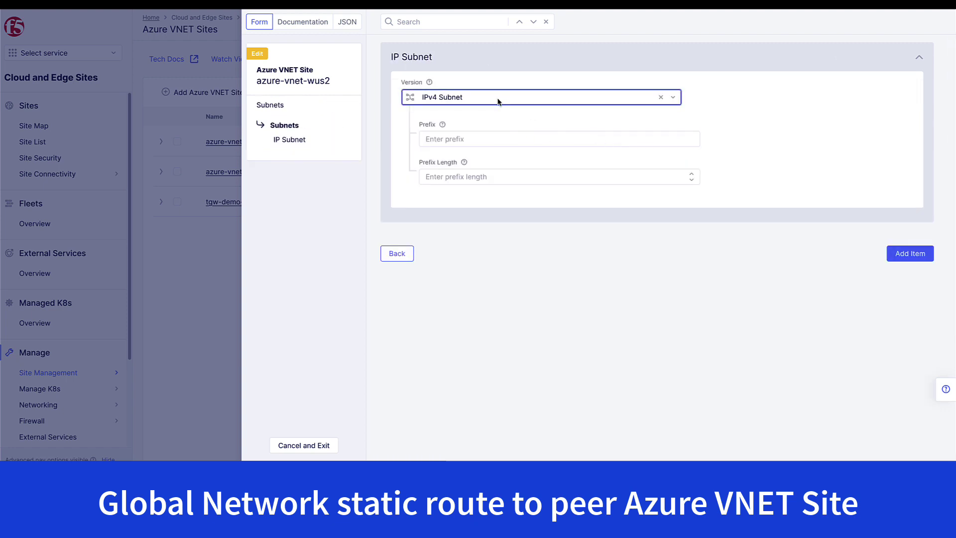
{"action": "left_click", "coordinate": [489, 136]}
{"action": "type", "text": "172.17.0.0"}
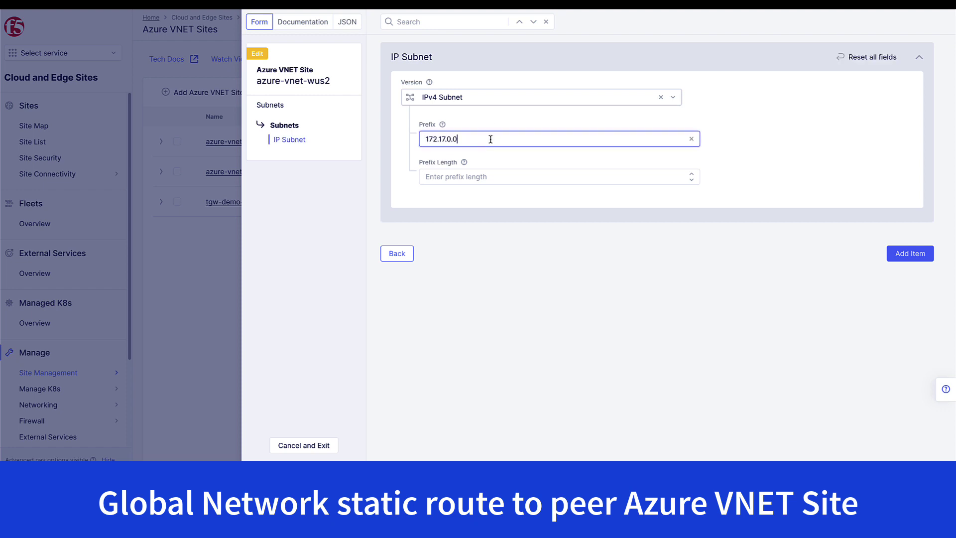
{"action": "left_click", "coordinate": [462, 172]}
{"action": "type", "text": "16"}
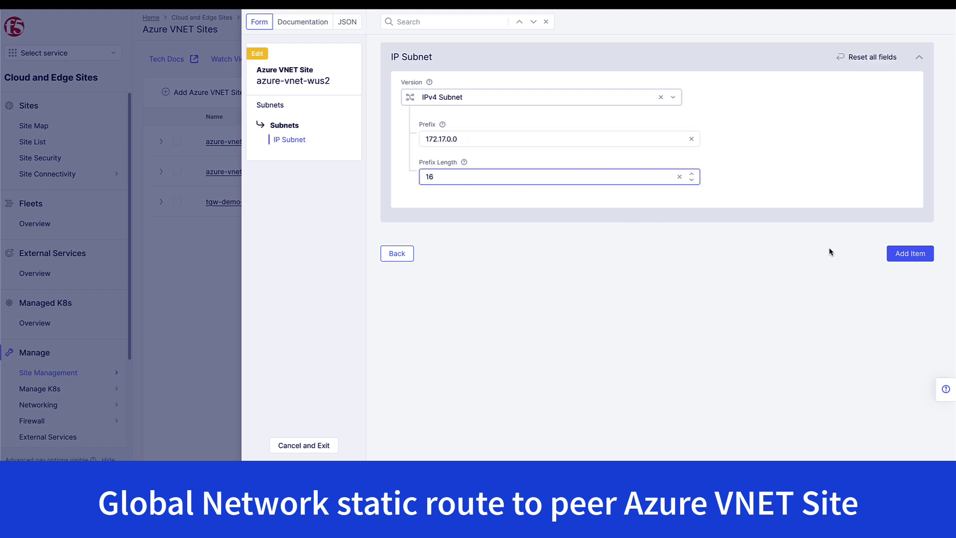
{"action": "left_click", "coordinate": [891, 256]}
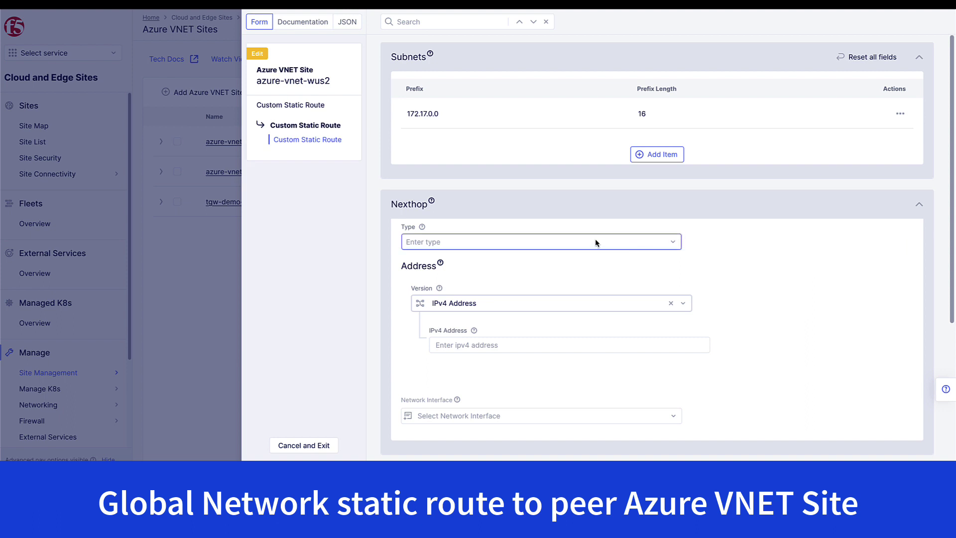
Step: Set the static route's nexthop type to User Configured with IPv4 address 10.40.1.1
{"action": "left_click", "coordinate": [596, 243]}
{"action": "left_click", "coordinate": [529, 301]}
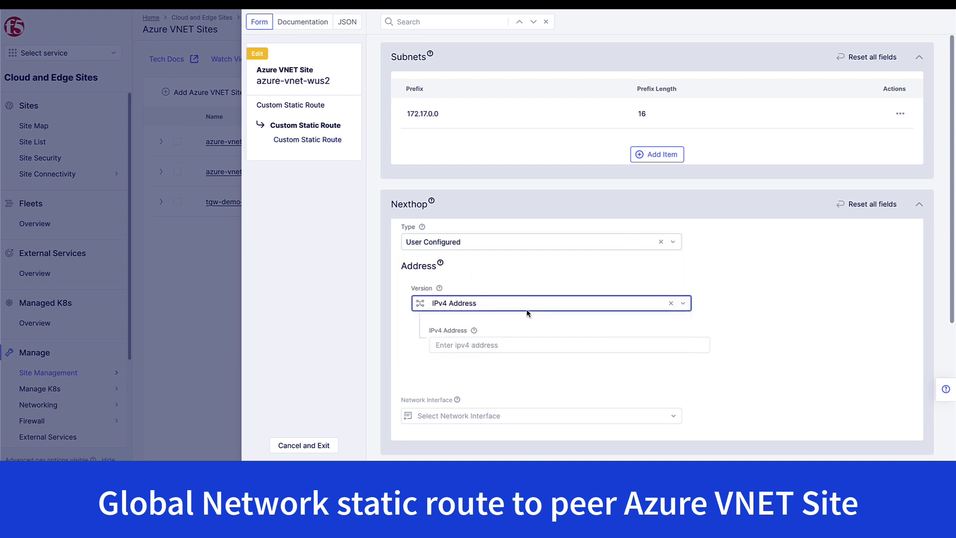
{"action": "left_click", "coordinate": [521, 344]}
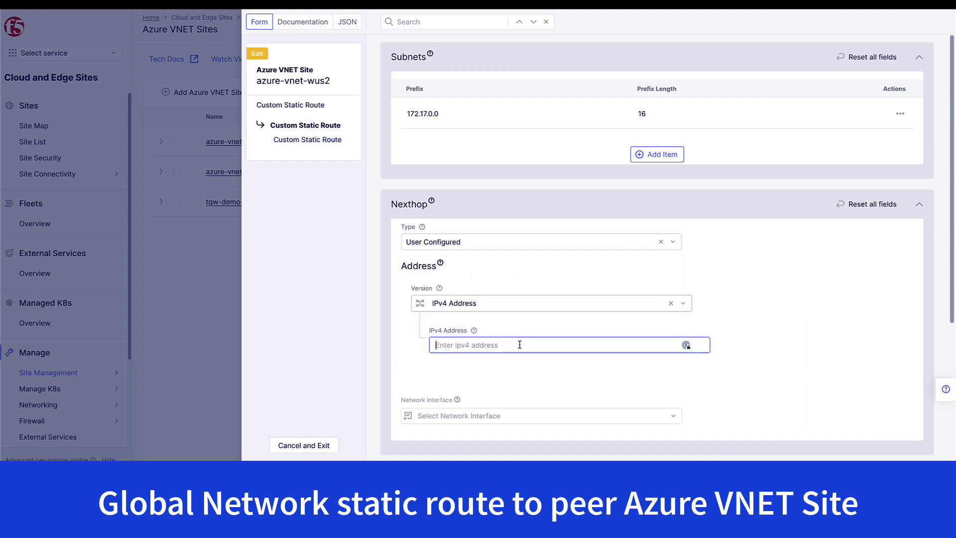
{"action": "type", "text": "10.40.1.1"}
Step: Give the static route the attributes Install Host OS, Install Forwarding and Advertise, and apply the route configuration
{"action": "scroll", "coordinate": [784, 357], "scroll_direction": "down", "scroll_amount": 4}
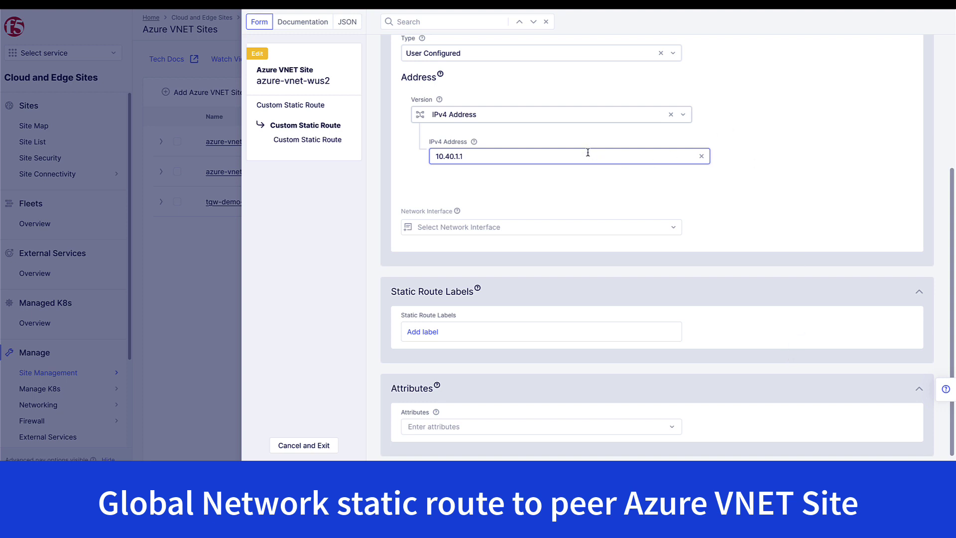
{"action": "scroll", "coordinate": [849, 279], "scroll_direction": "down", "scroll_amount": 1}
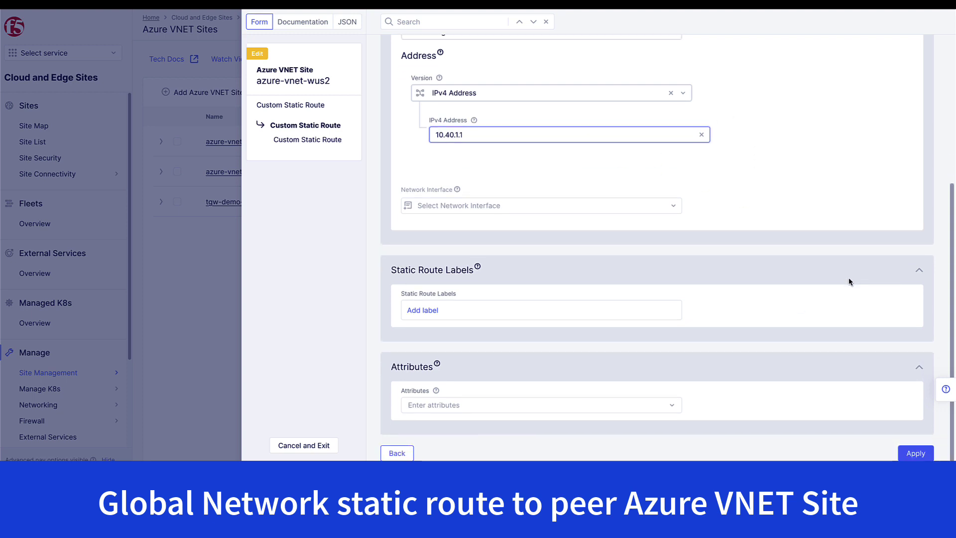
{"action": "left_click", "coordinate": [596, 404]}
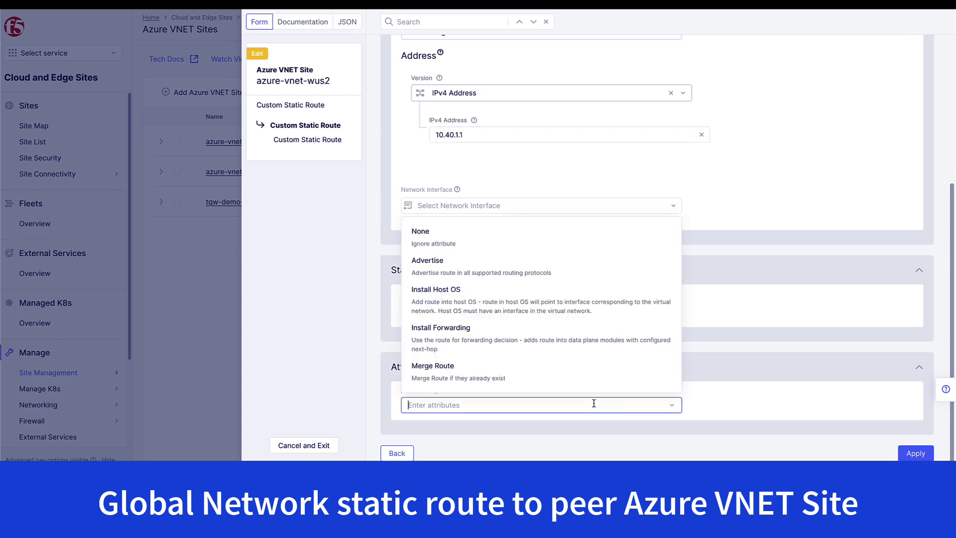
{"action": "left_click", "coordinate": [567, 319]}
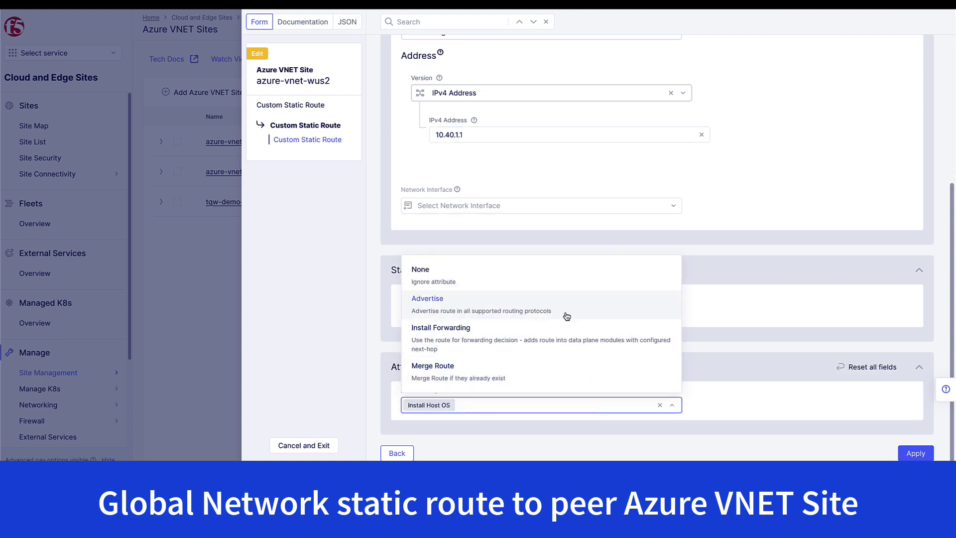
{"action": "left_click", "coordinate": [567, 330]}
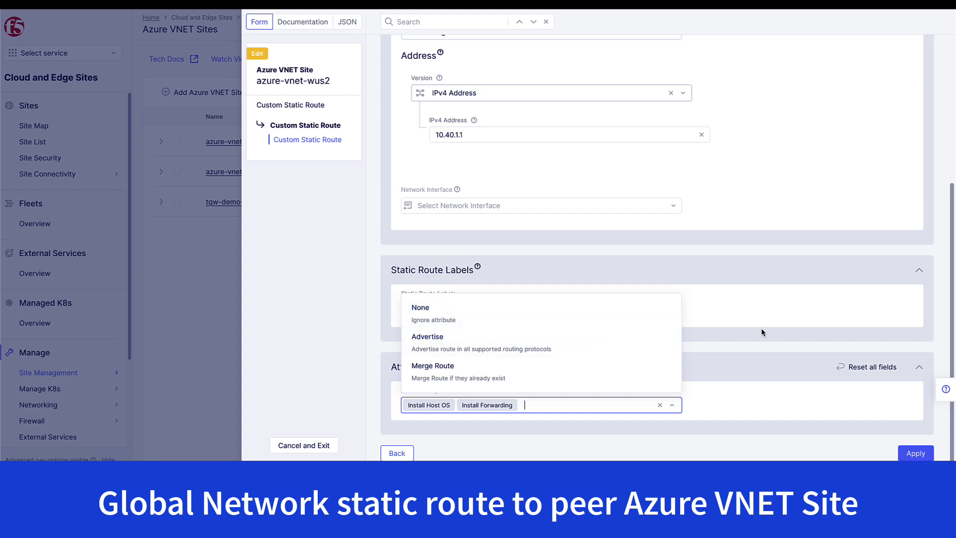
{"action": "left_click", "coordinate": [629, 349]}
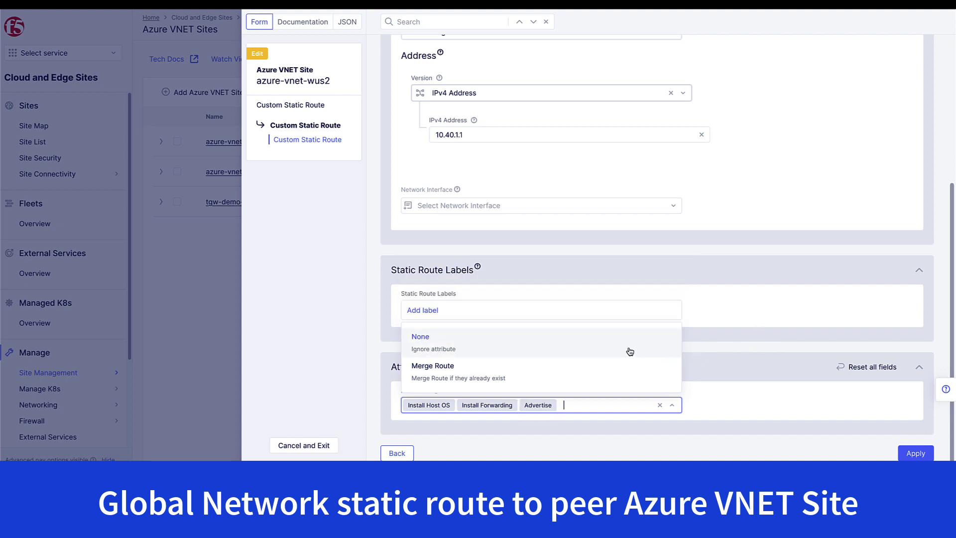
{"action": "left_click", "coordinate": [757, 367]}
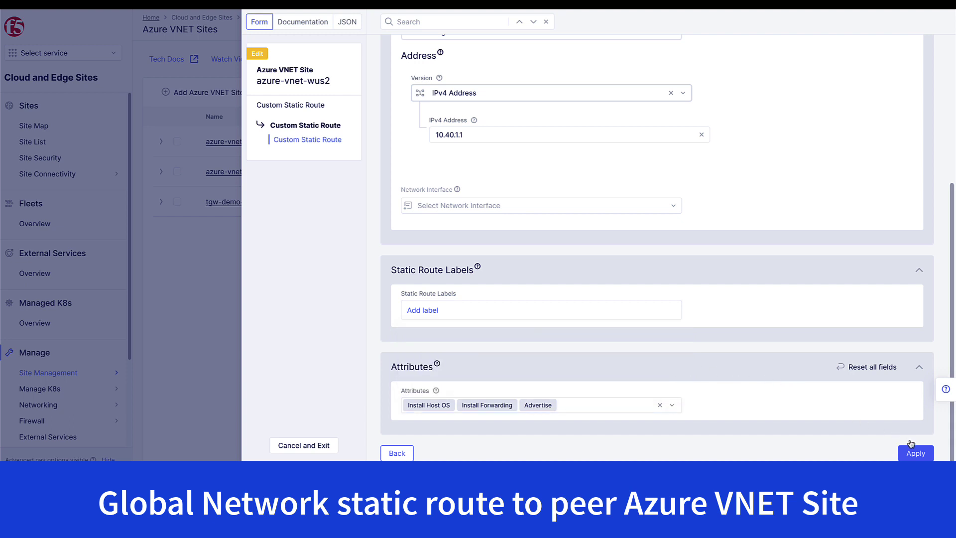
{"action": "left_click", "coordinate": [914, 452]}
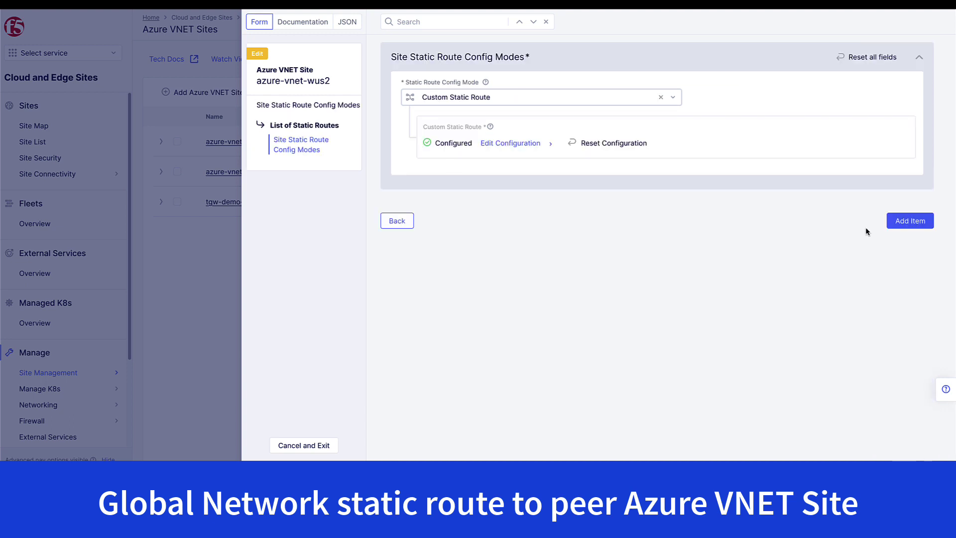
Step: Add the custom route to the inside network's static routes, apply the gateway configuration and save the azure-vnet-wus2 site
{"action": "left_click", "coordinate": [909, 221]}
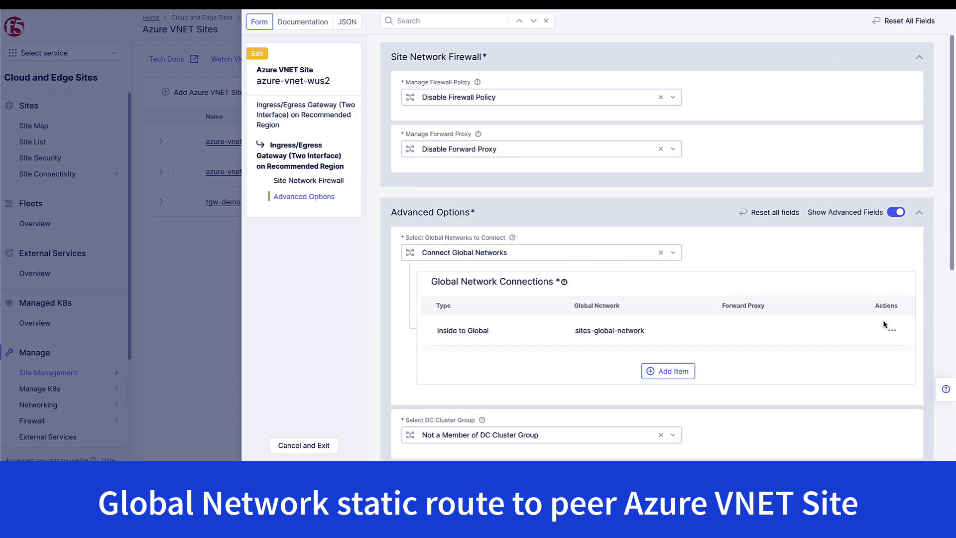
{"action": "scroll", "coordinate": [884, 325], "scroll_direction": "down", "scroll_amount": 7}
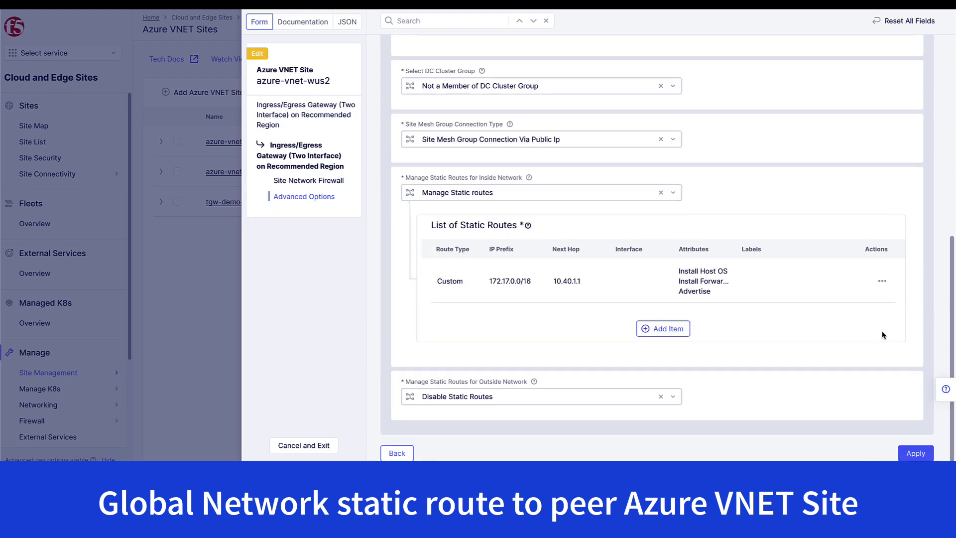
{"action": "left_click", "coordinate": [908, 453]}
{"action": "scroll", "coordinate": [878, 417], "scroll_direction": "down", "scroll_amount": 10}
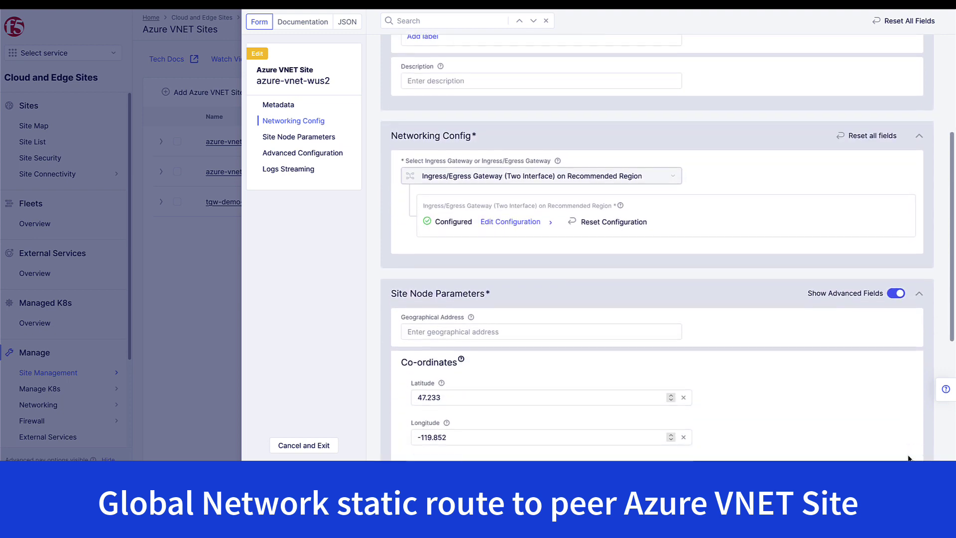
{"action": "scroll", "coordinate": [878, 417], "scroll_direction": "down", "scroll_amount": 1}
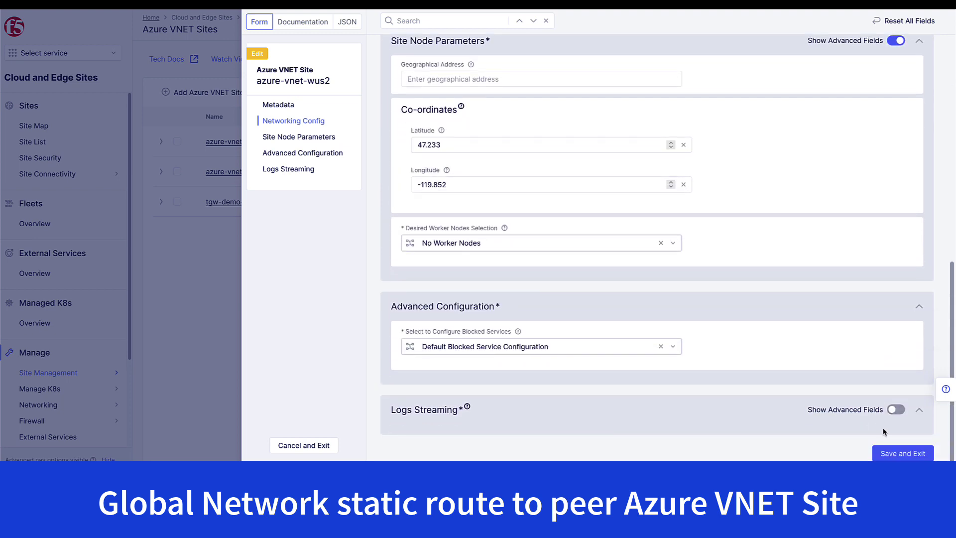
{"action": "left_click", "coordinate": [895, 454]}
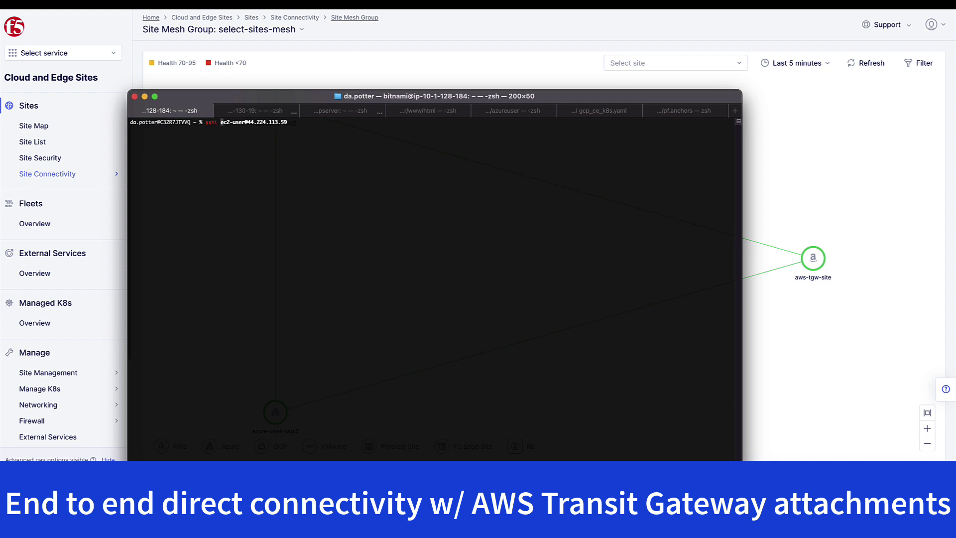
Step: Switch to the terminal, connect over SSH to the AWS instance at 44.224.113.59 and ping the Azure app server's private IP 172.17.0.97
{"action": "key", "text": "Return"}
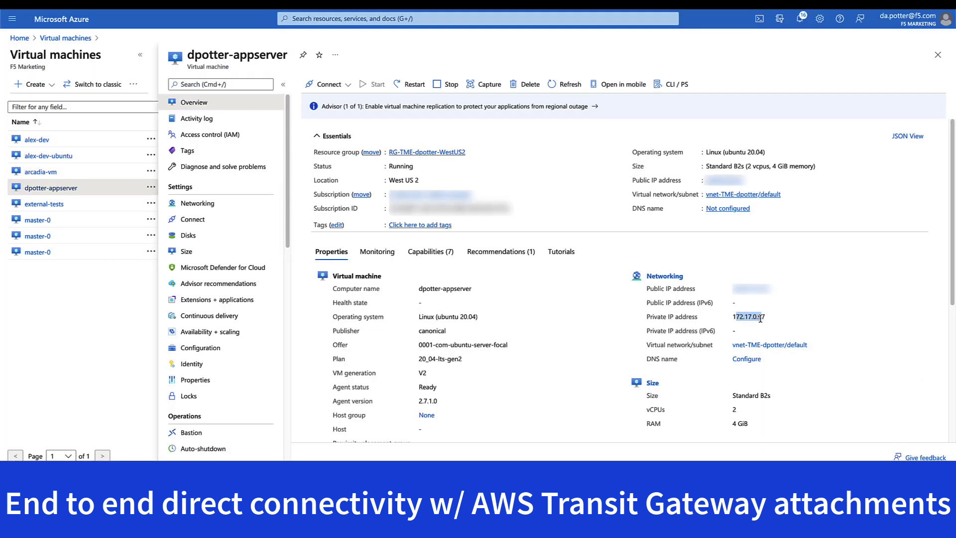
{"action": "left_click_drag", "start_coordinate": [734, 320], "coordinate": [763, 318]}
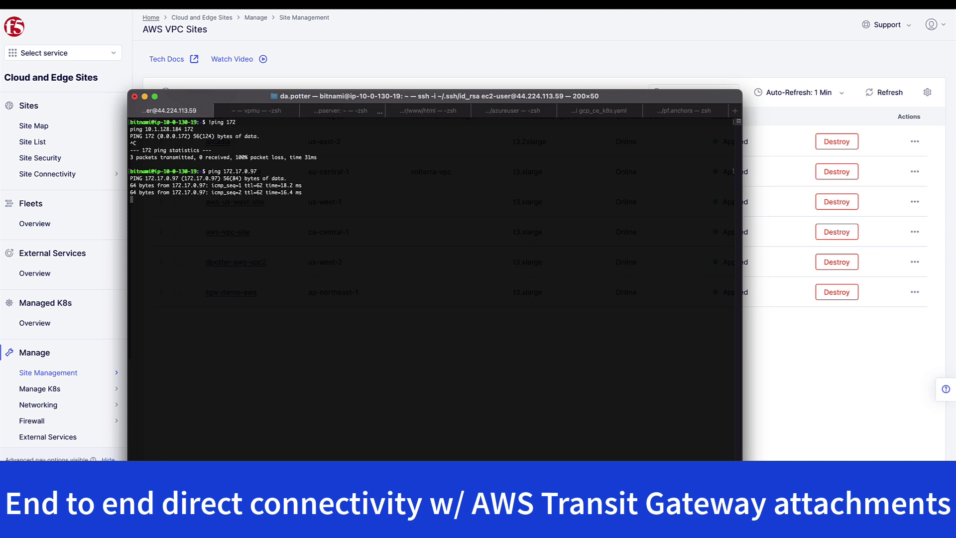
{"action": "key", "text": "ctrl+c"}
Step: Rerun the earlier ping to 10.1.128.184 from the AWS instance and stop it after a few replies
{"action": "key", "text": "Up"}
{"action": "key", "text": "Up"}
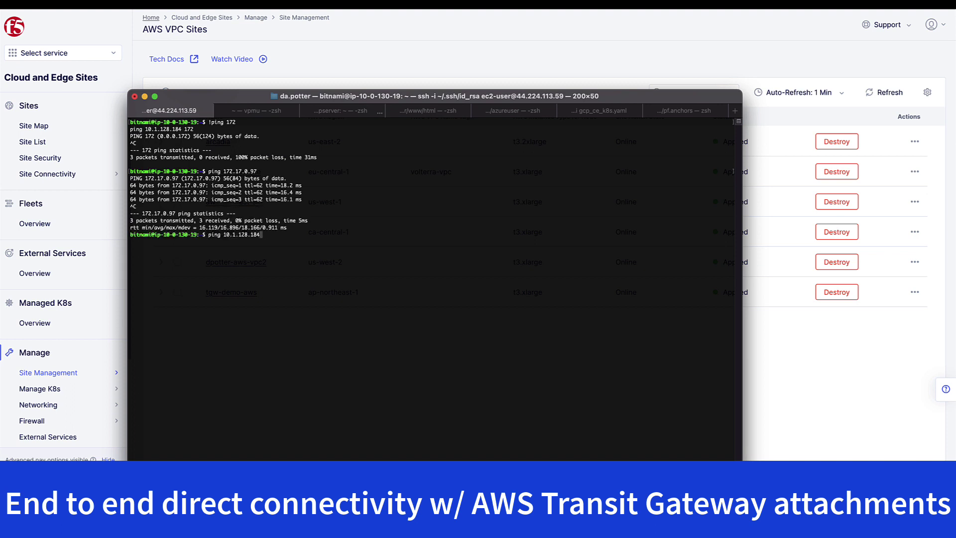
{"action": "key", "text": "Return"}
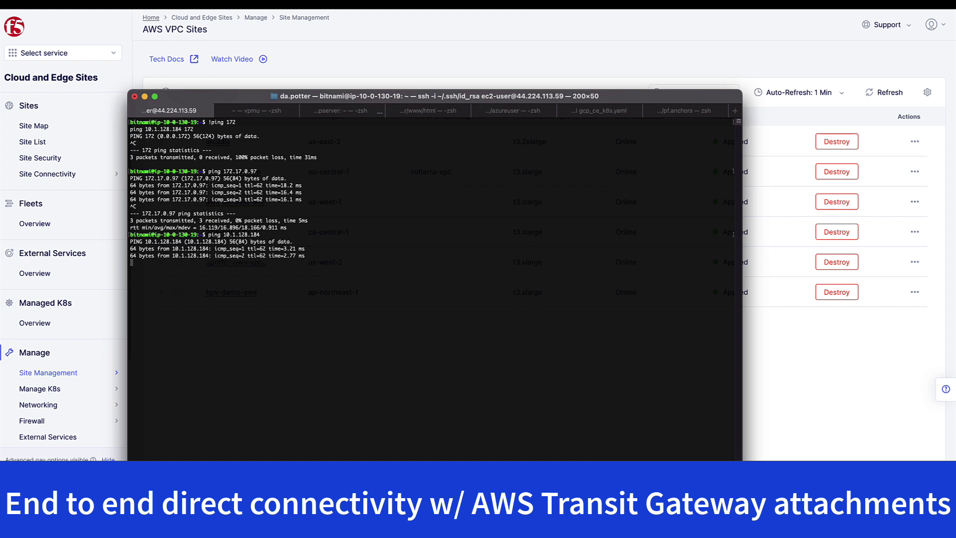
{"action": "key", "text": "ctrl+c"}
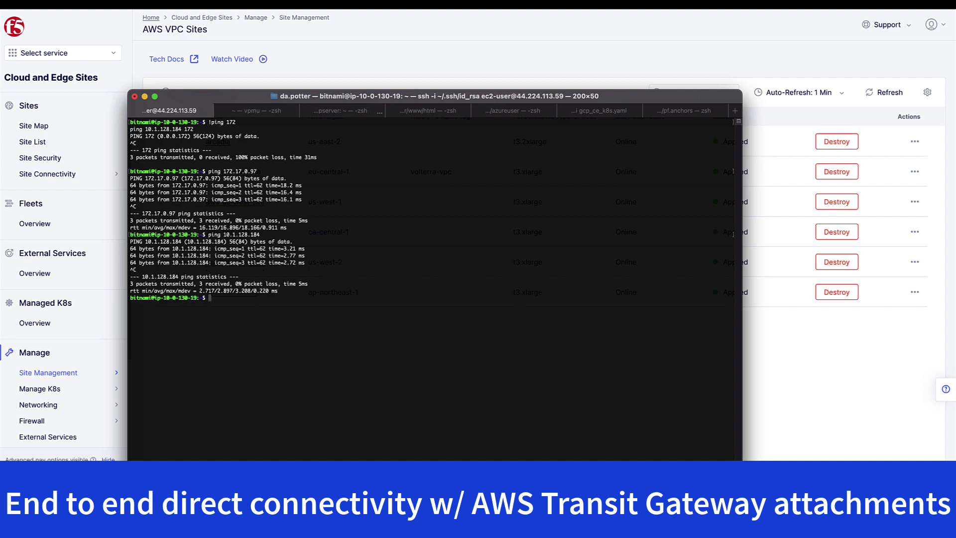